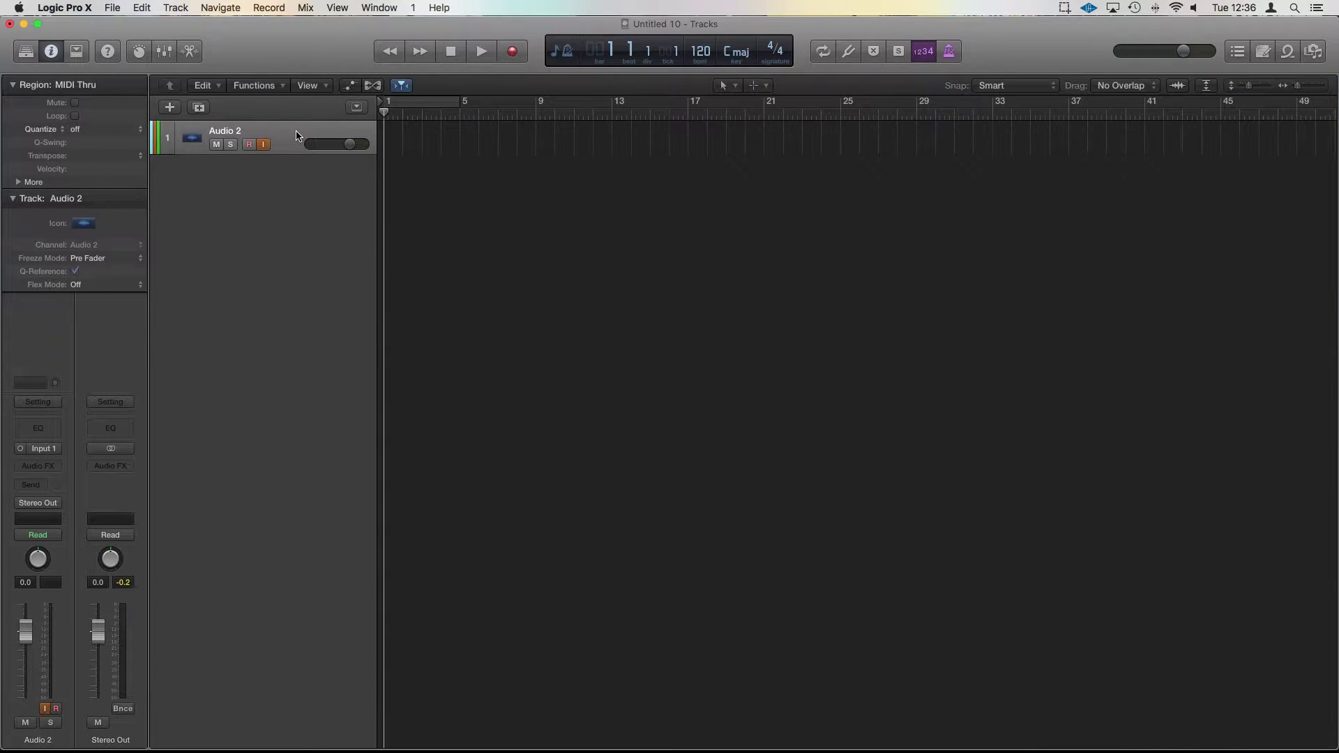
Step: Turn off the I (input monitoring) button on the empty Audio 2 track header
left_click(263, 144)
Step: Clear the Stereo Out peak level readout
left_click(124, 583)
Step: Drop Stained Whiskers - Tekkers onto track 1 at bar 1, choosing Don't Import for its tempo
key("f")
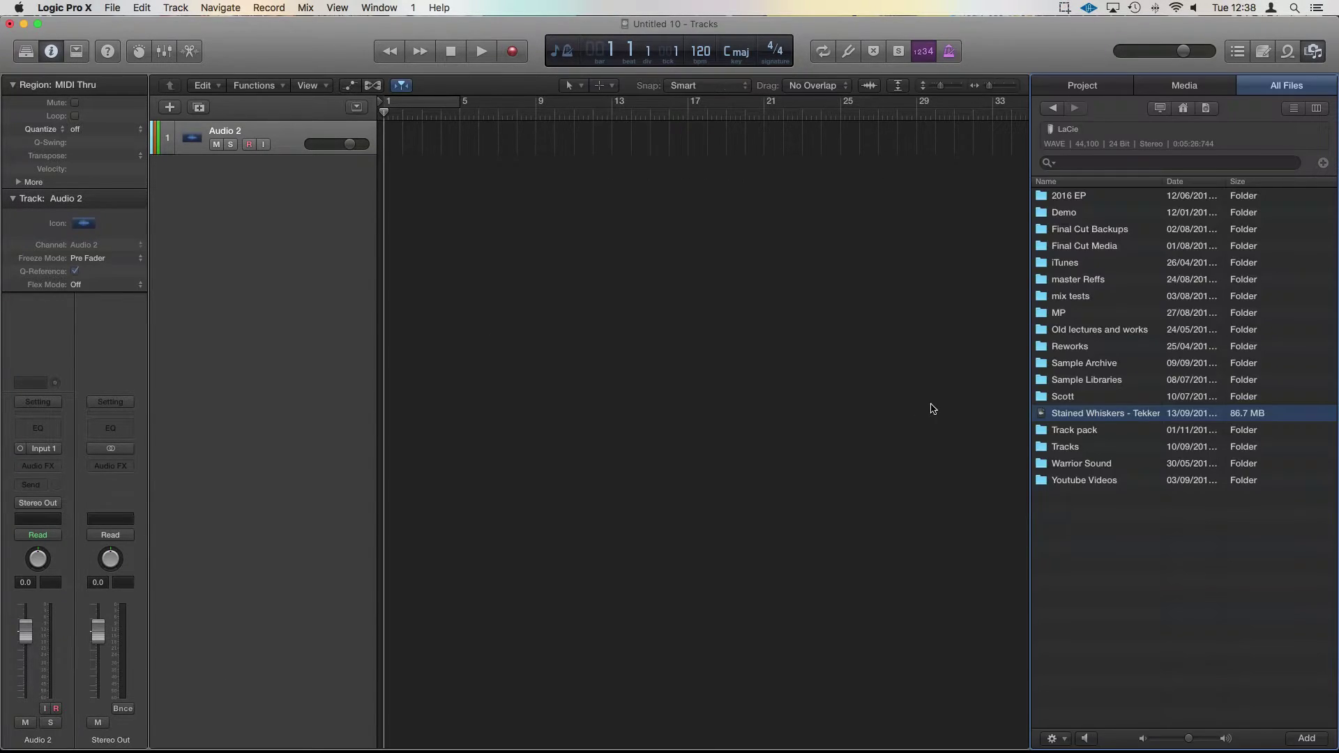
left_click_drag(1133, 418, 388, 145)
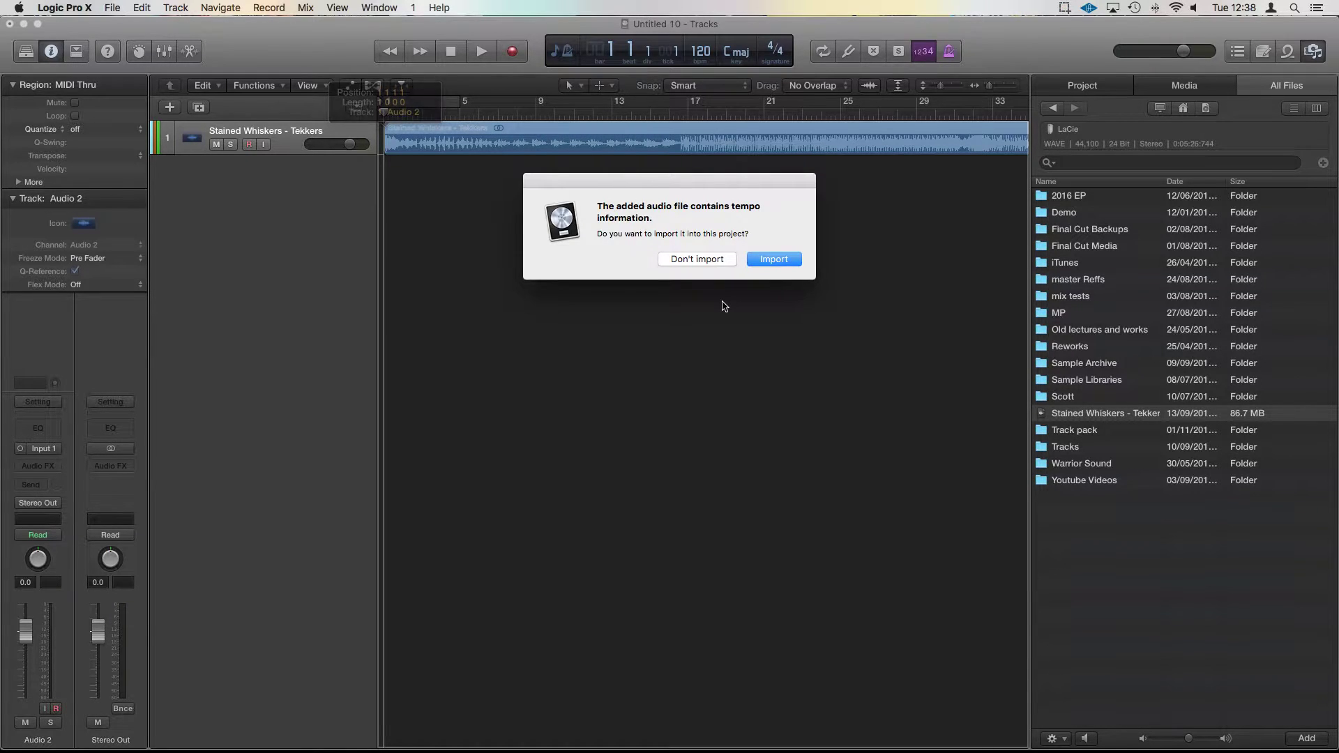
left_click(699, 262)
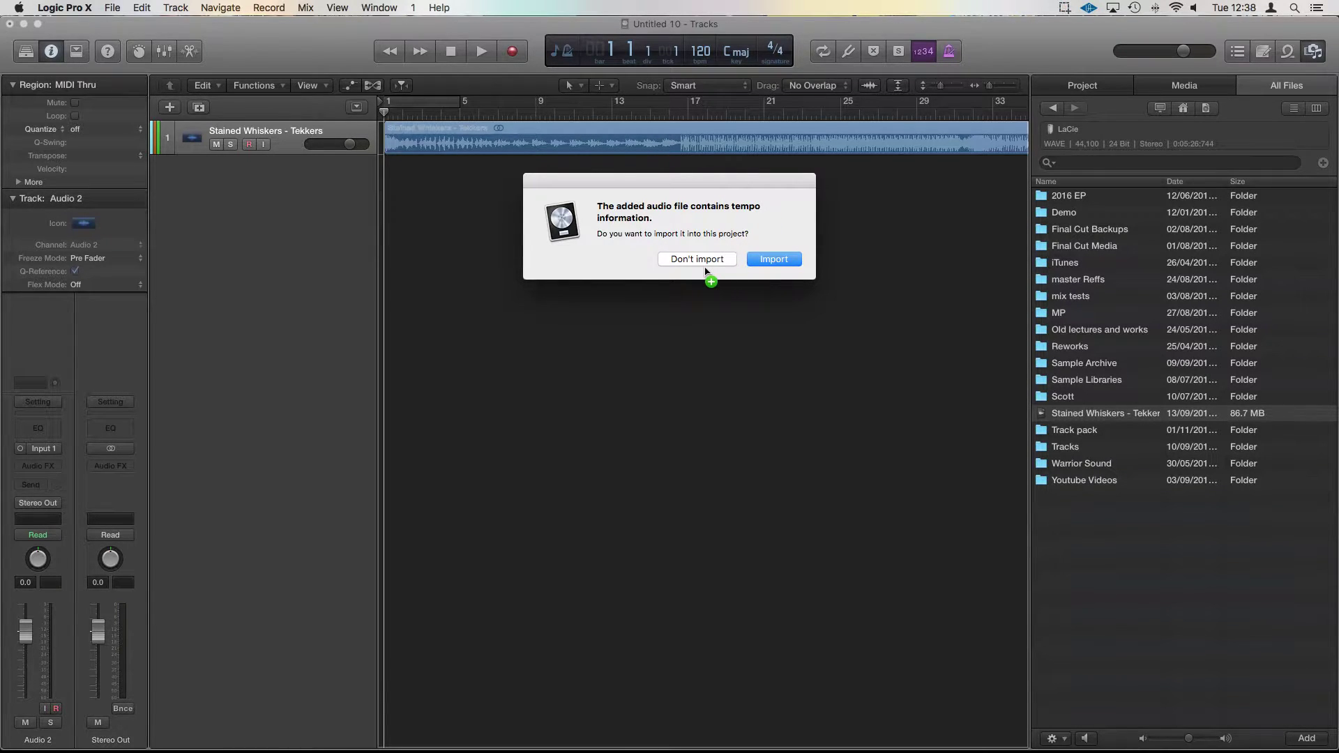
left_click(705, 268)
Step: Trim the Stained Whiskers region so it ends exactly at bar 16
key("f")
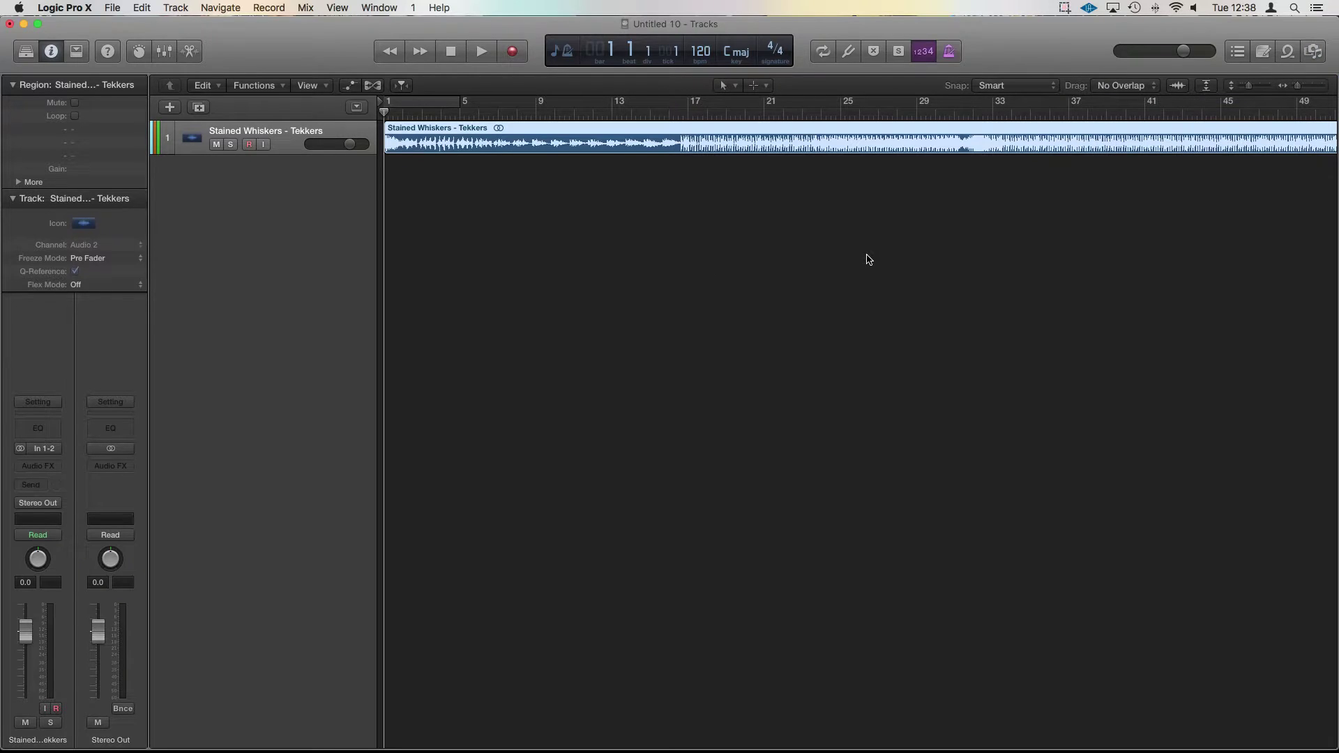
key("z")
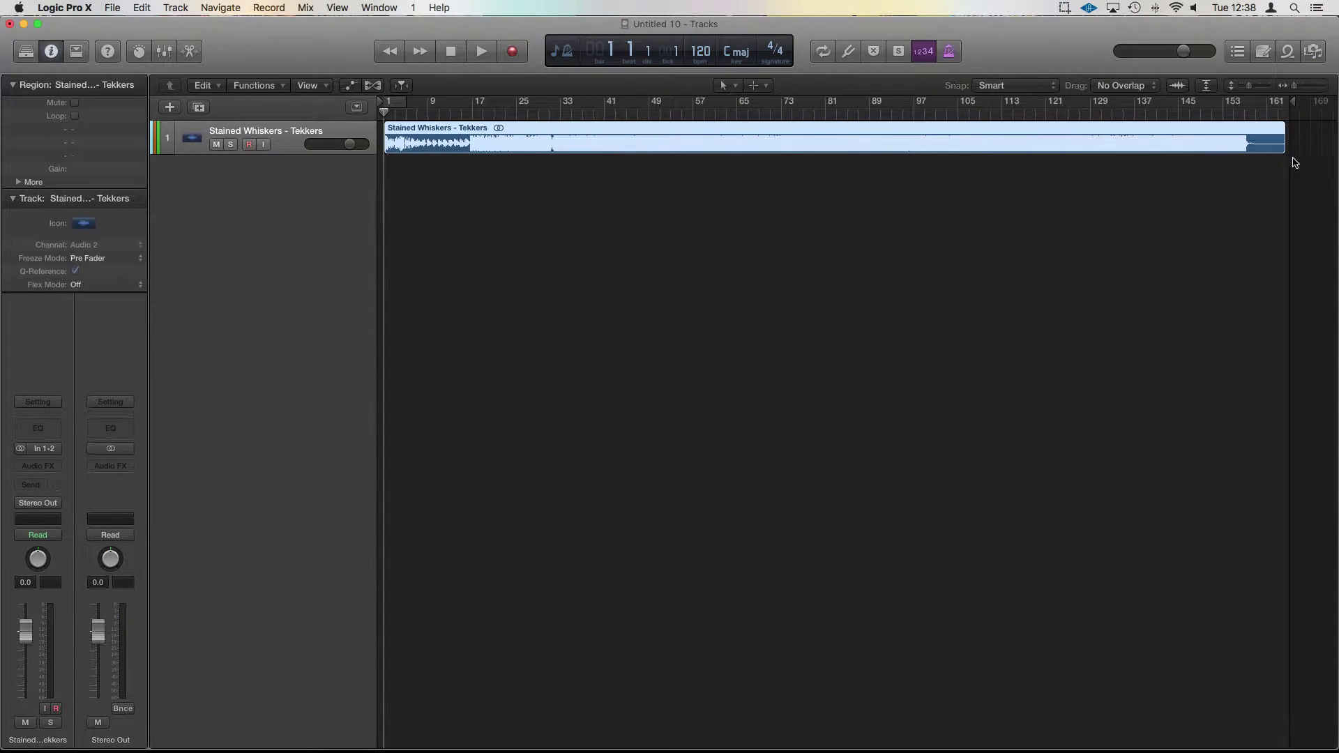
left_click_drag(1284, 149, 462, 159)
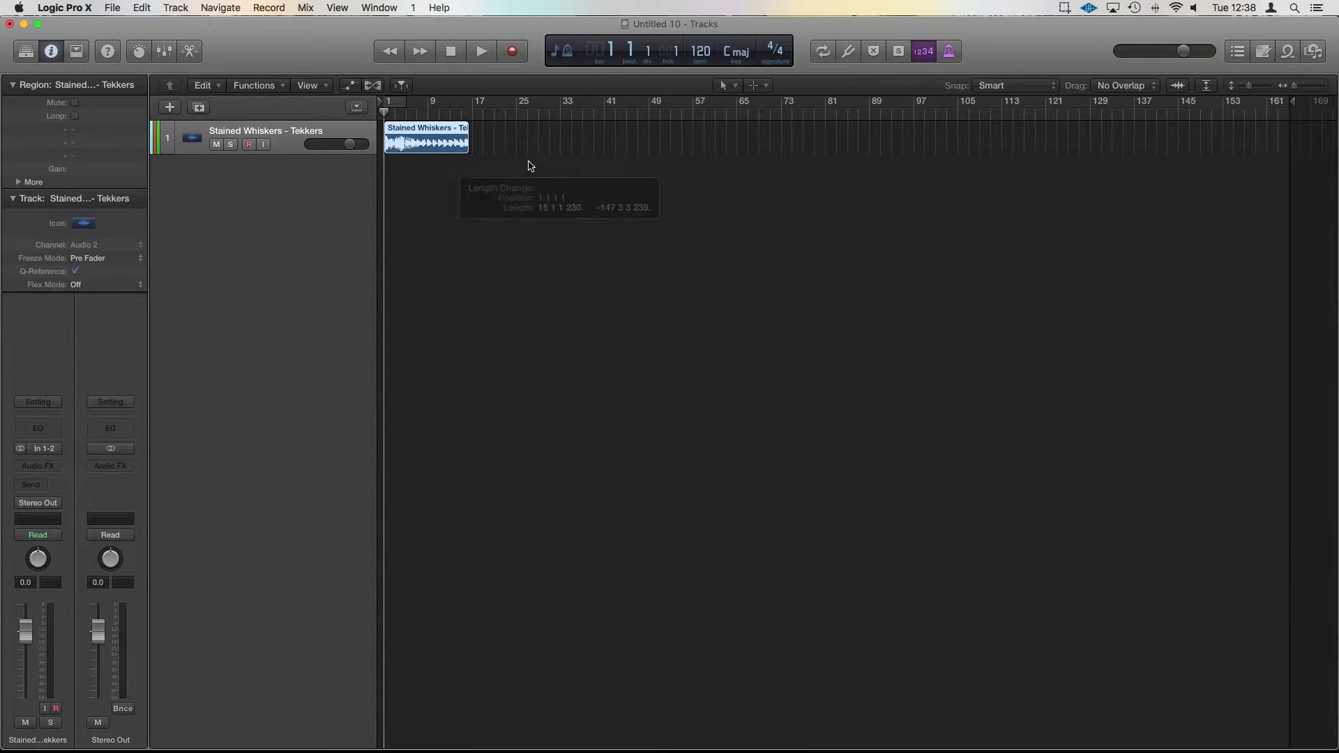
left_click(563, 160, "ctrl+alt")
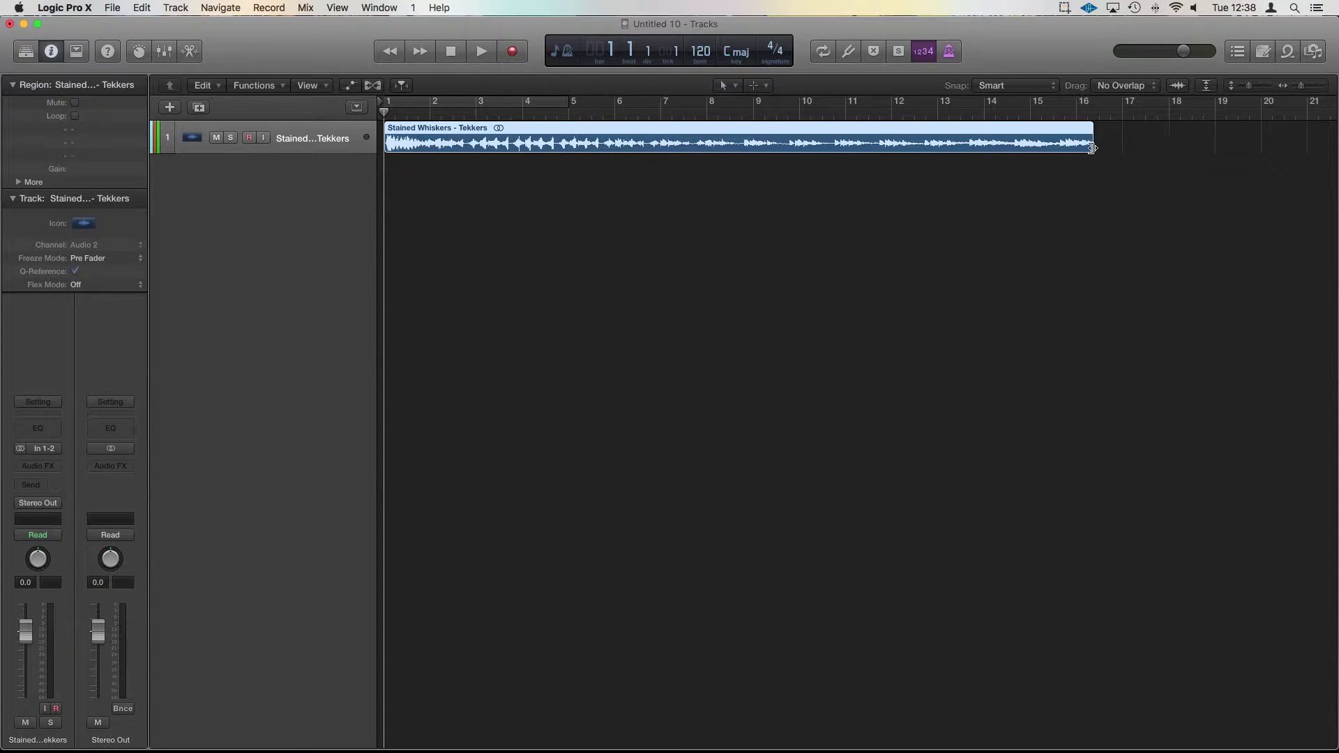
mouse_move(1093, 148)
left_mouse_down()
mouse_move(1145, 149)
mouse_move(1105, 154)
left_mouse_up()
Step: Raise the project tempo to 123 bpm and set a cycle from bar 1 to 17
left_click_drag(709, 59, 711, 48)
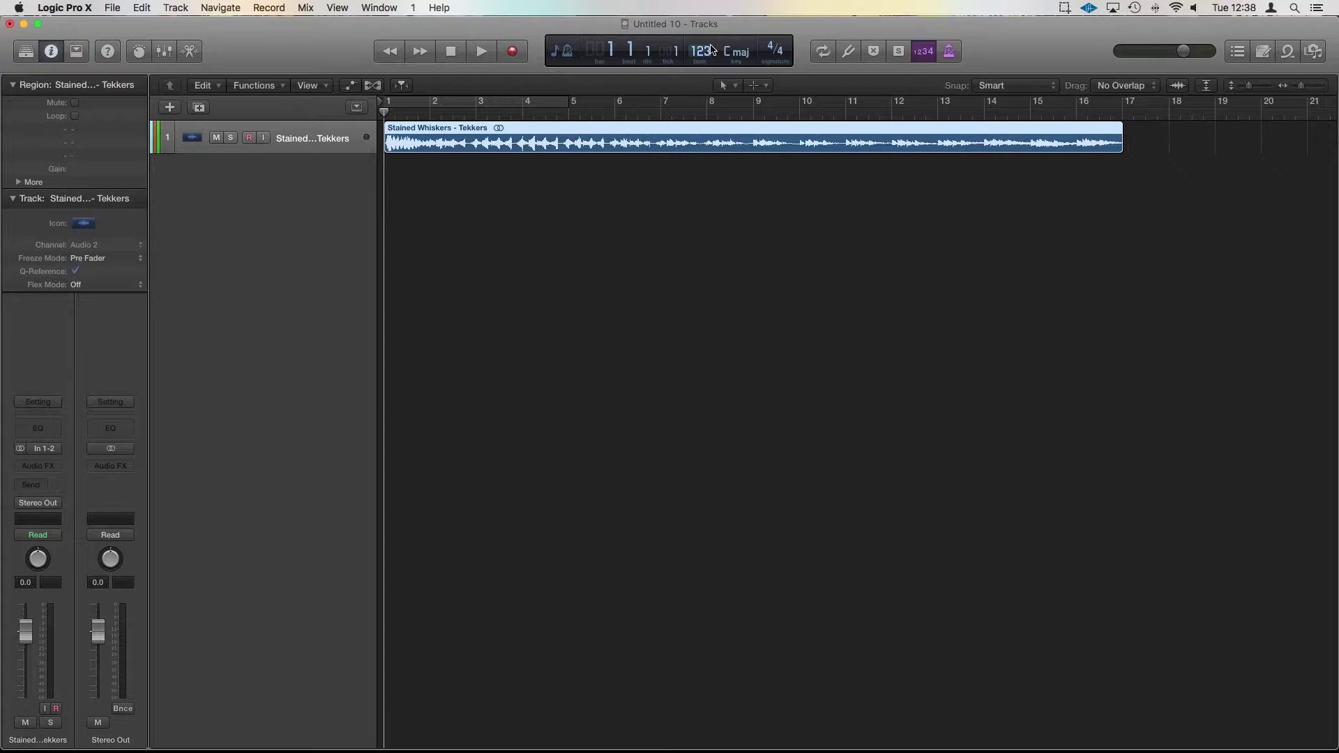
left_click_drag(1125, 106, 387, 112)
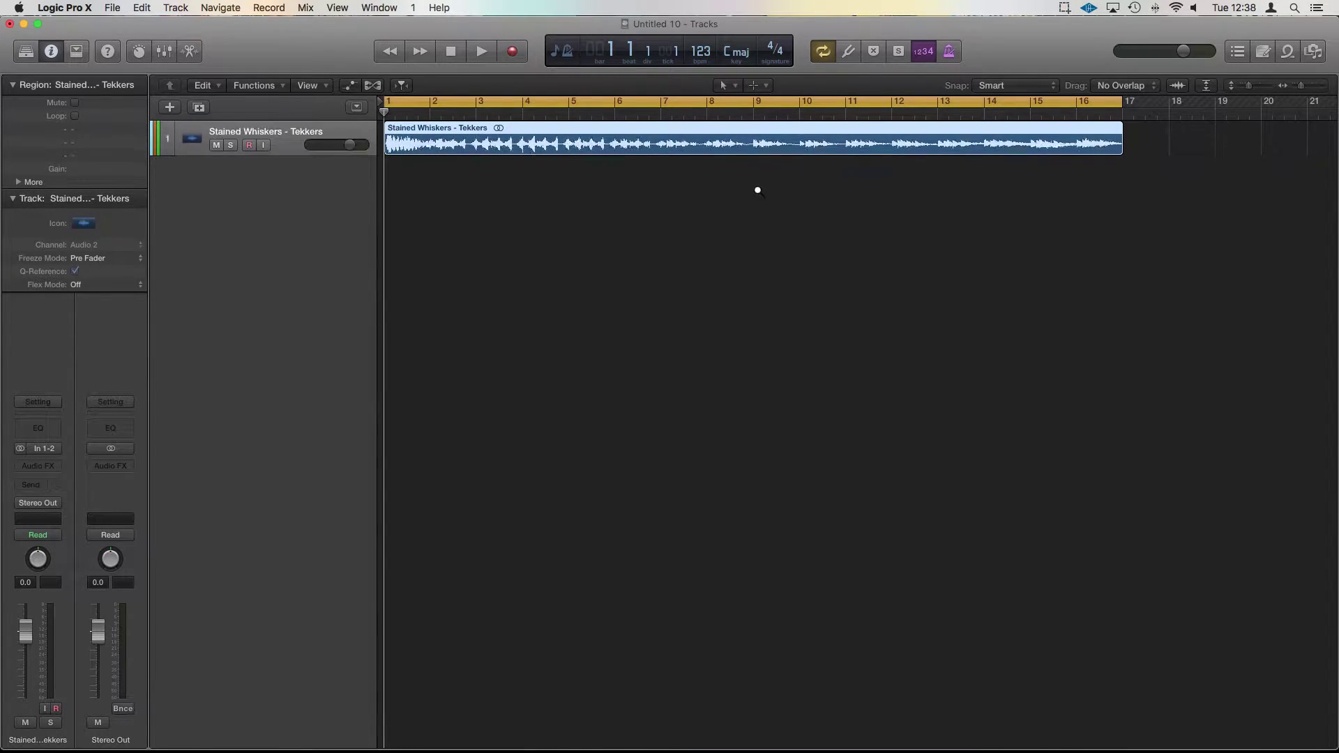
Step: Enlarge the track lane and play the region at 123 bpm, jumping to bars 7 and 11
key("super+Down")
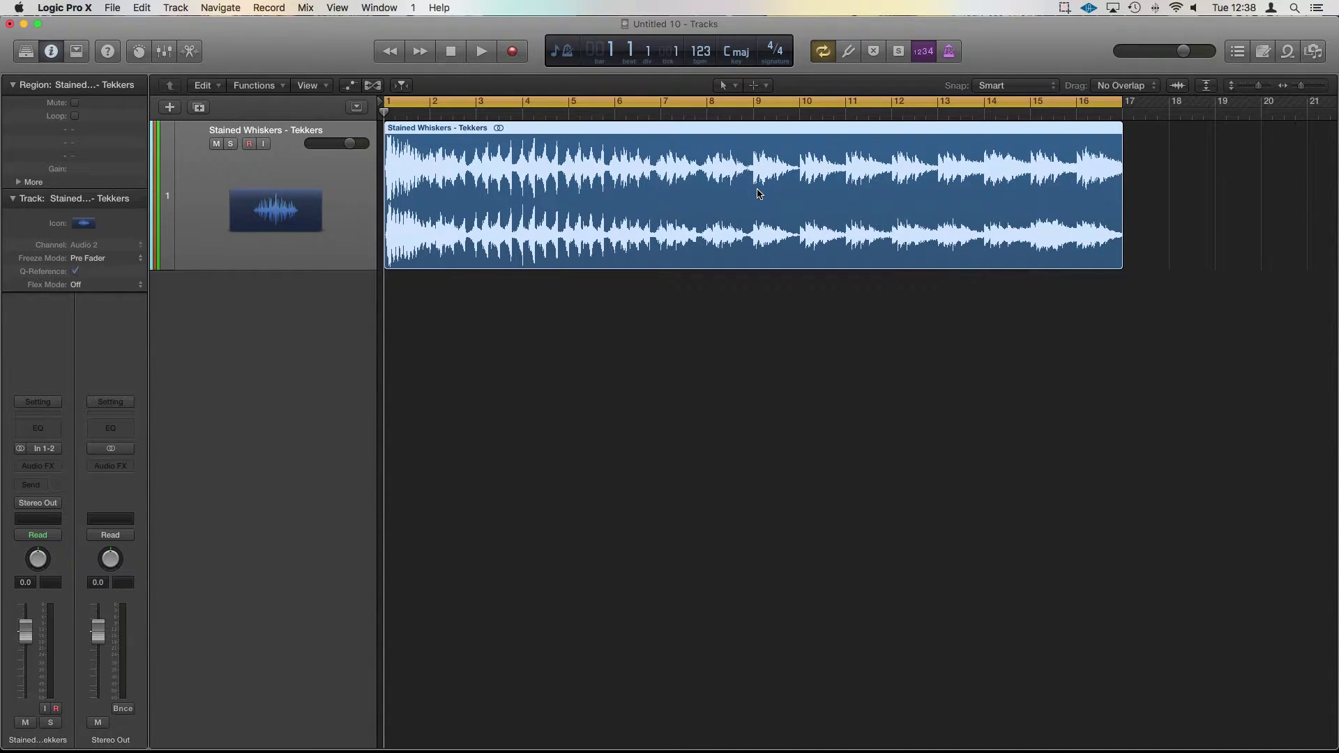
key("space")
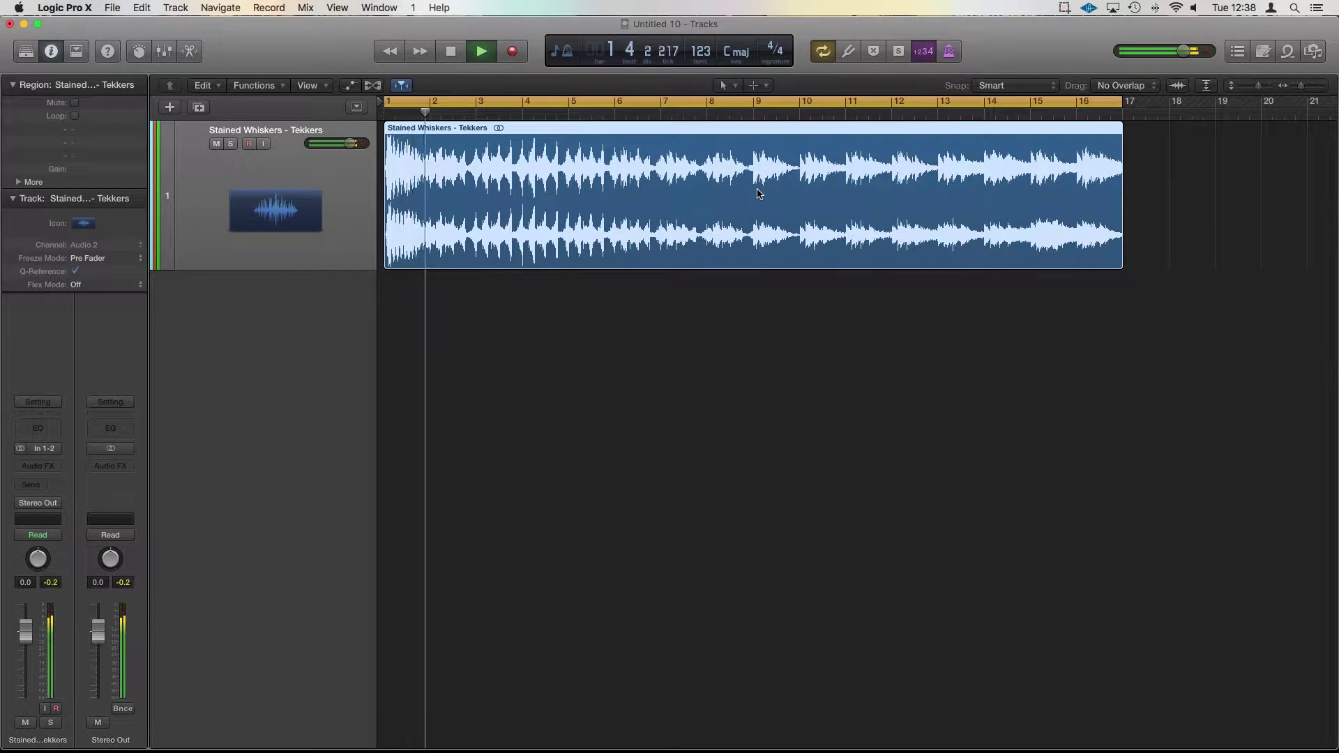
left_click(668, 115)
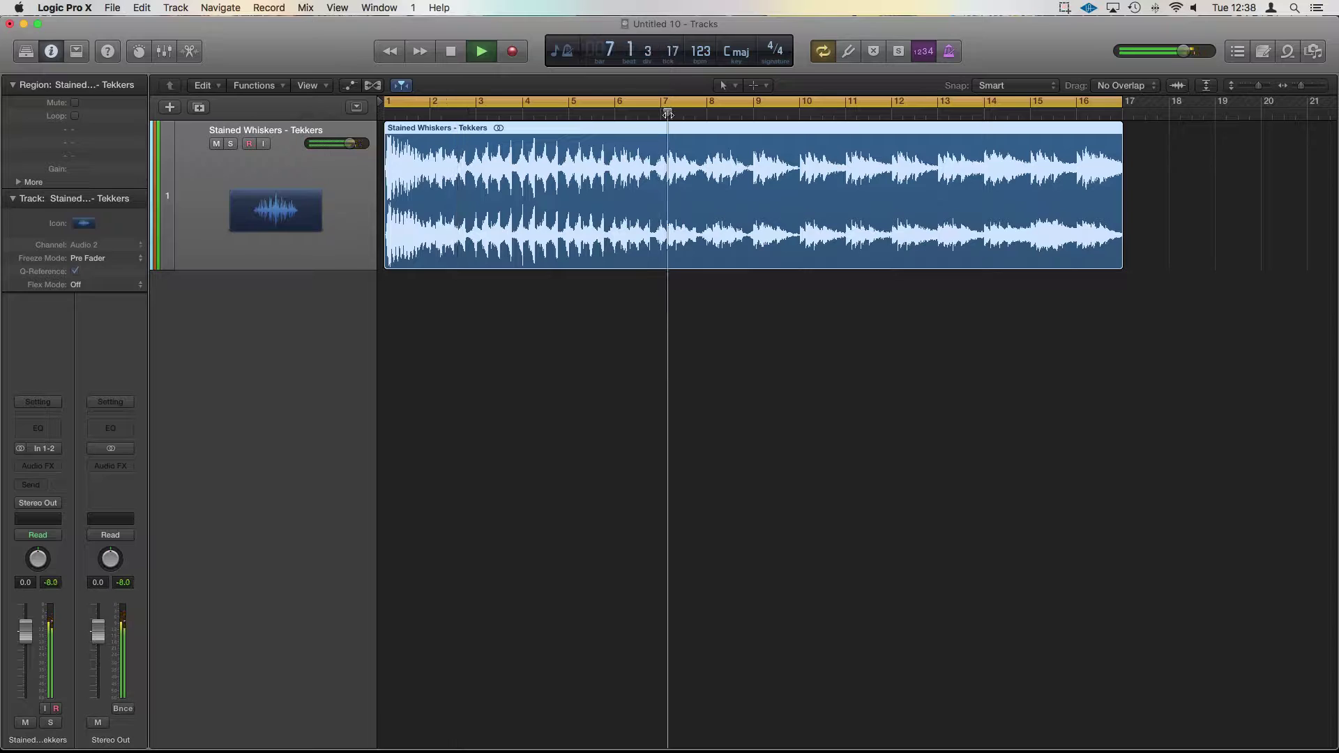
left_click(848, 115)
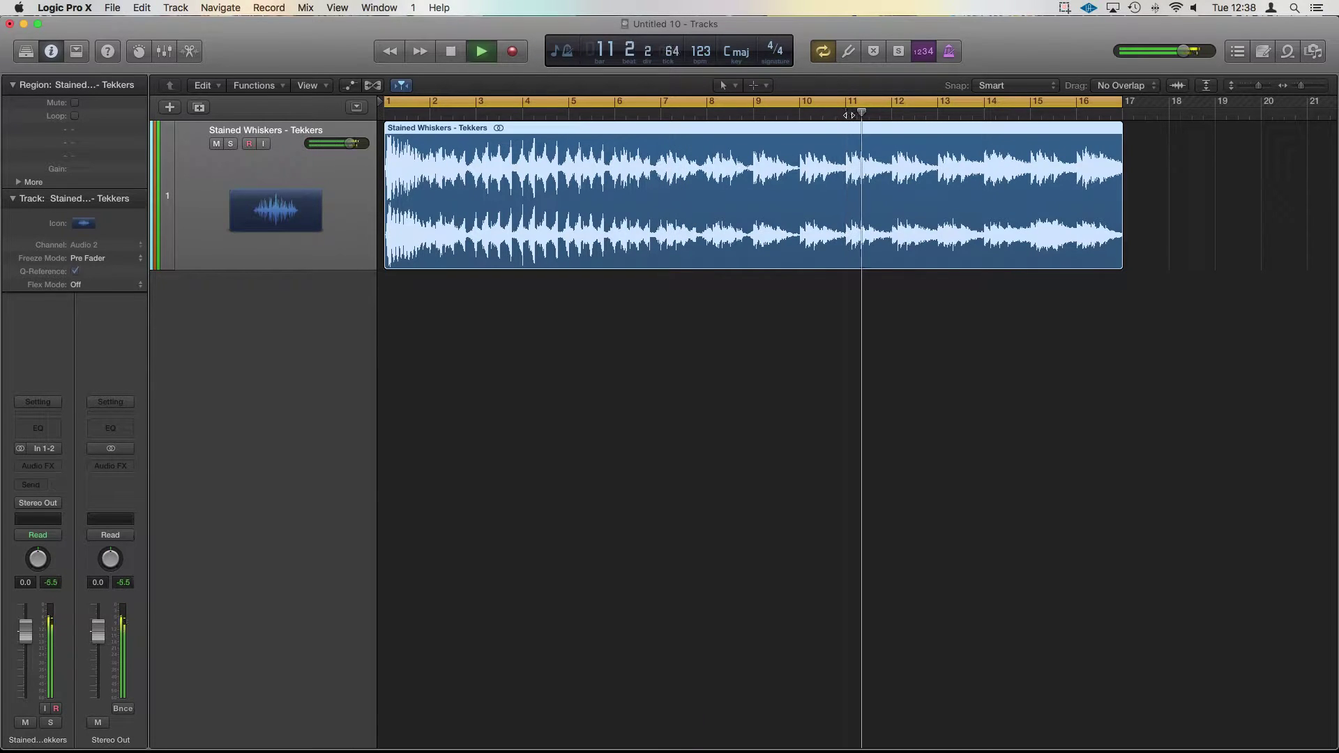
key("space")
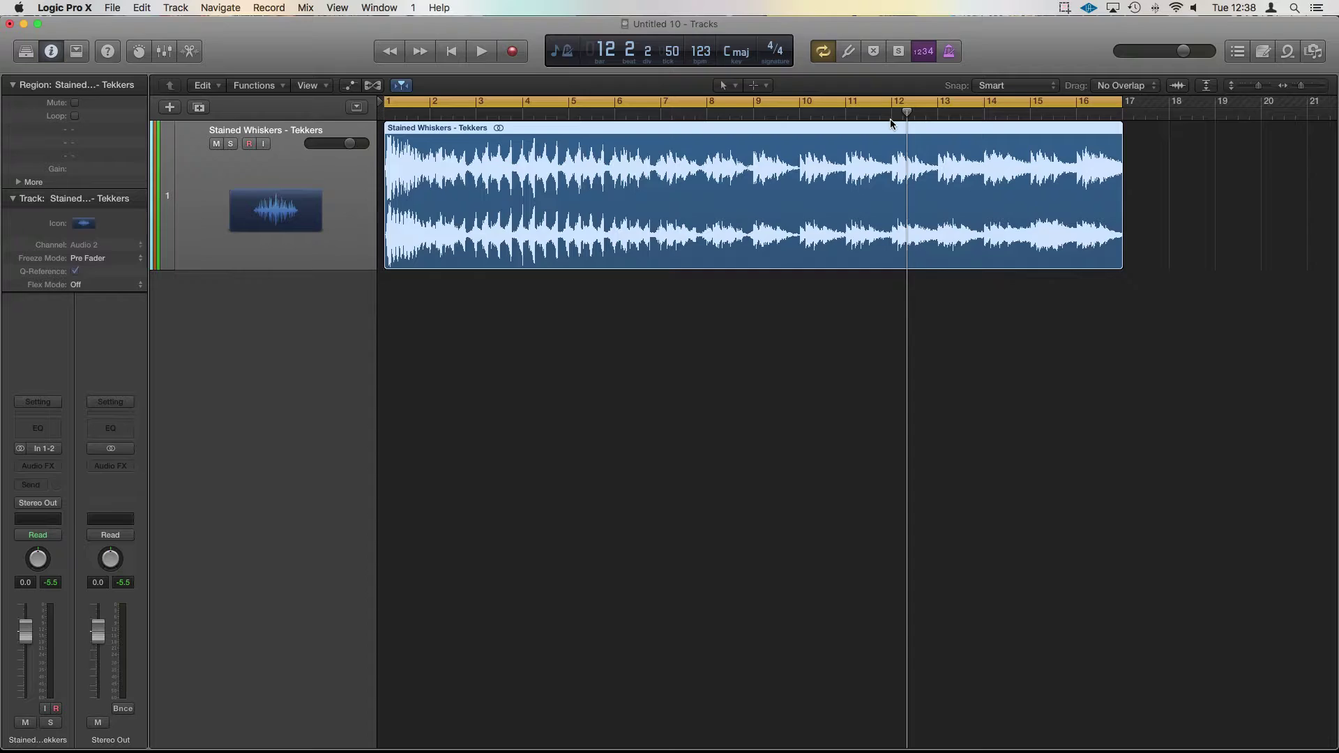
key("super+Left")
key("super+Right")
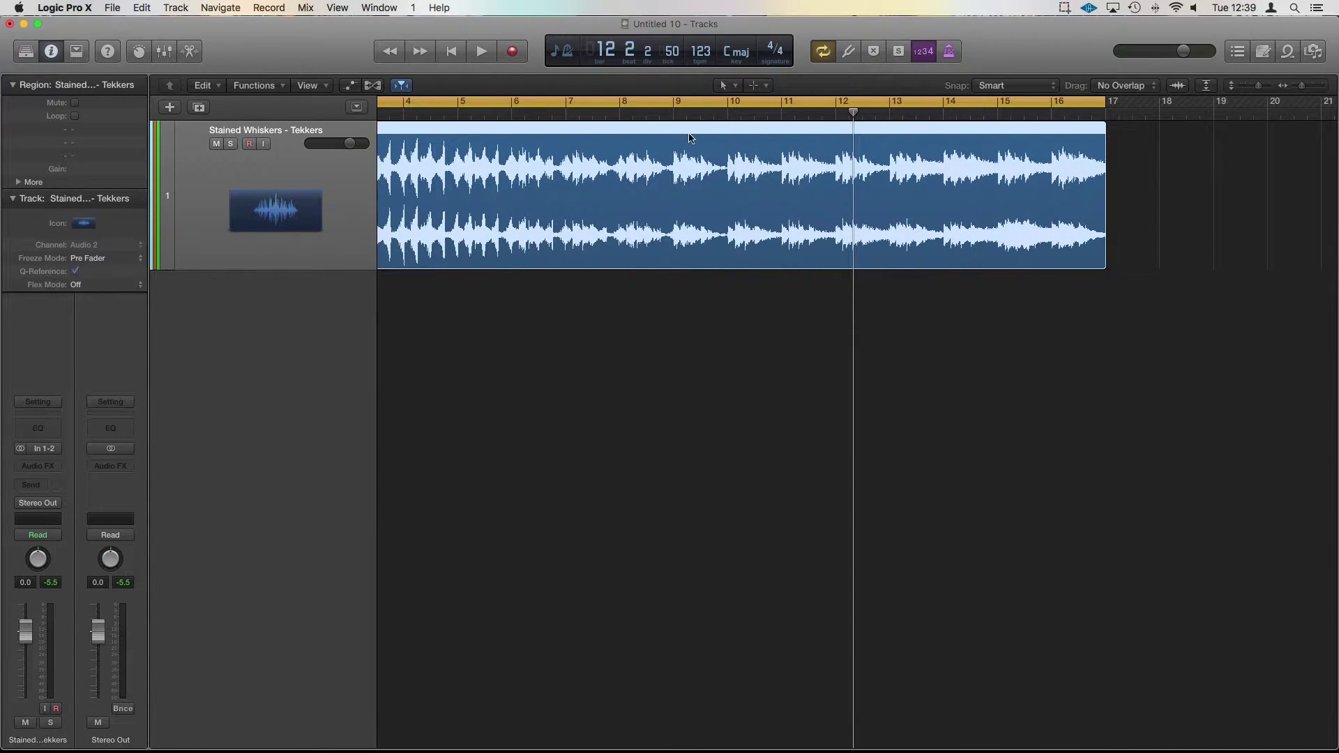
scroll(738, 195, "left", 5)
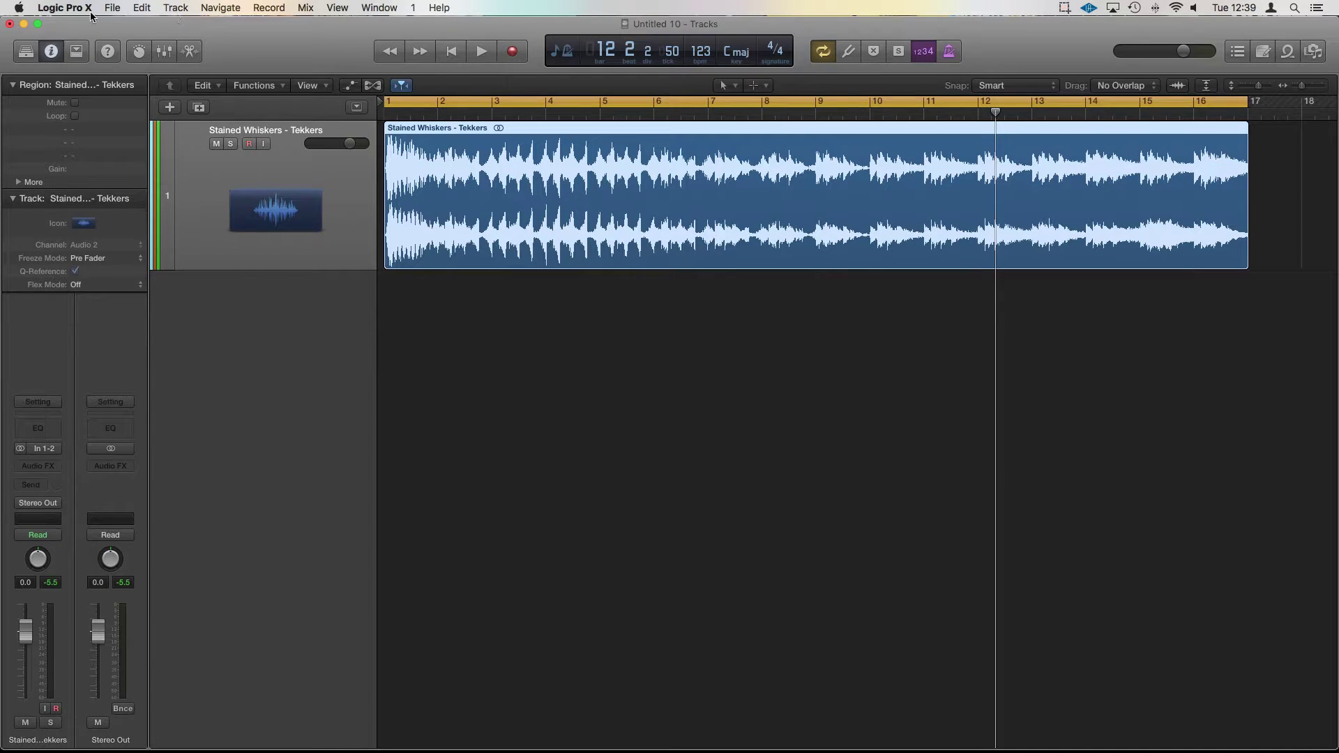
Step: Detect the region's tempo as 120.6074 bpm and conform it to the 123 bpm project tempo
left_click(609, 360)
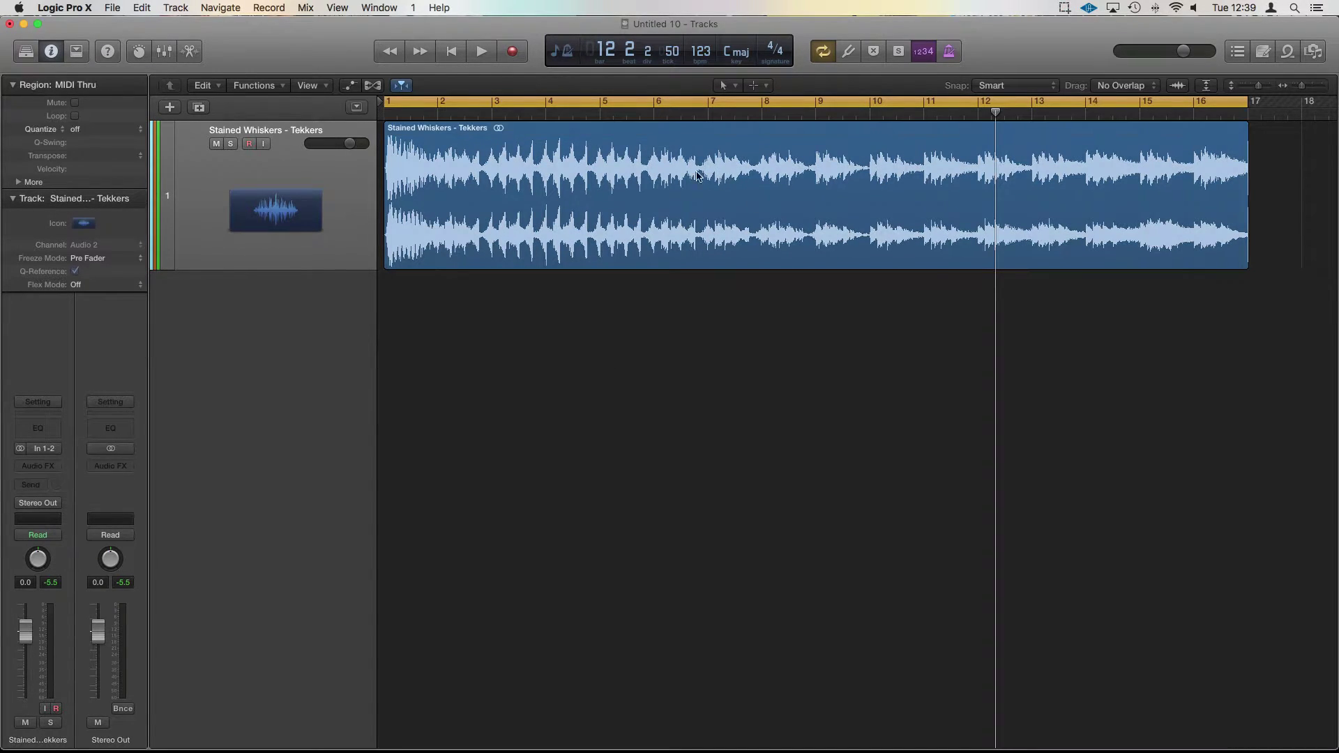
left_click(660, 137)
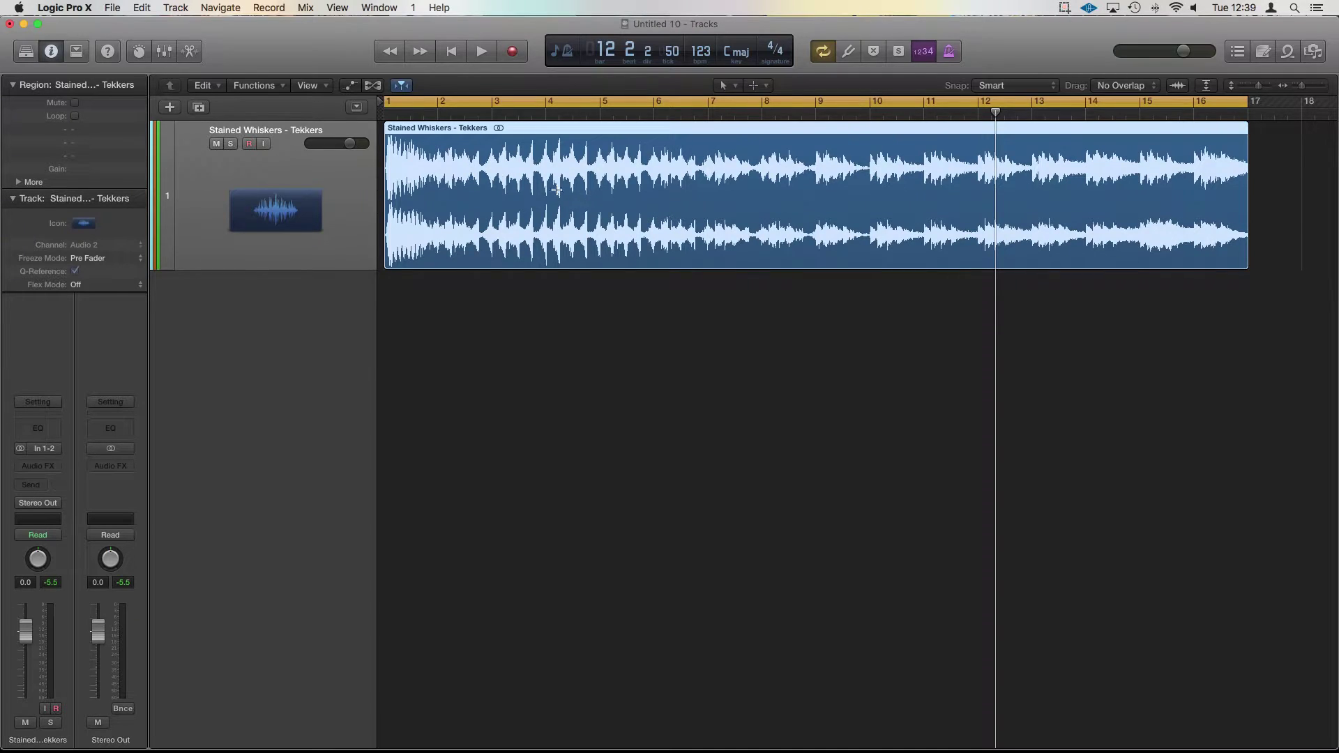
left_click(136, 9)
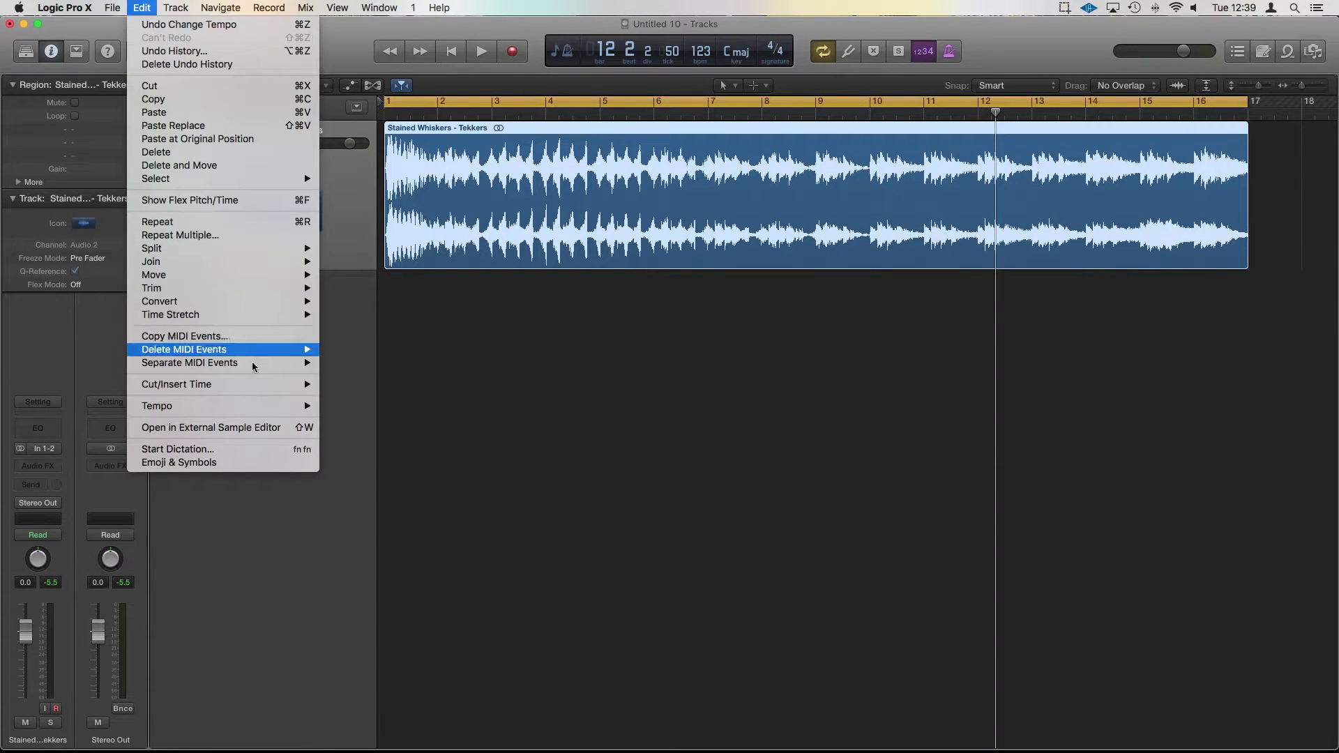
mouse_move(249, 414)
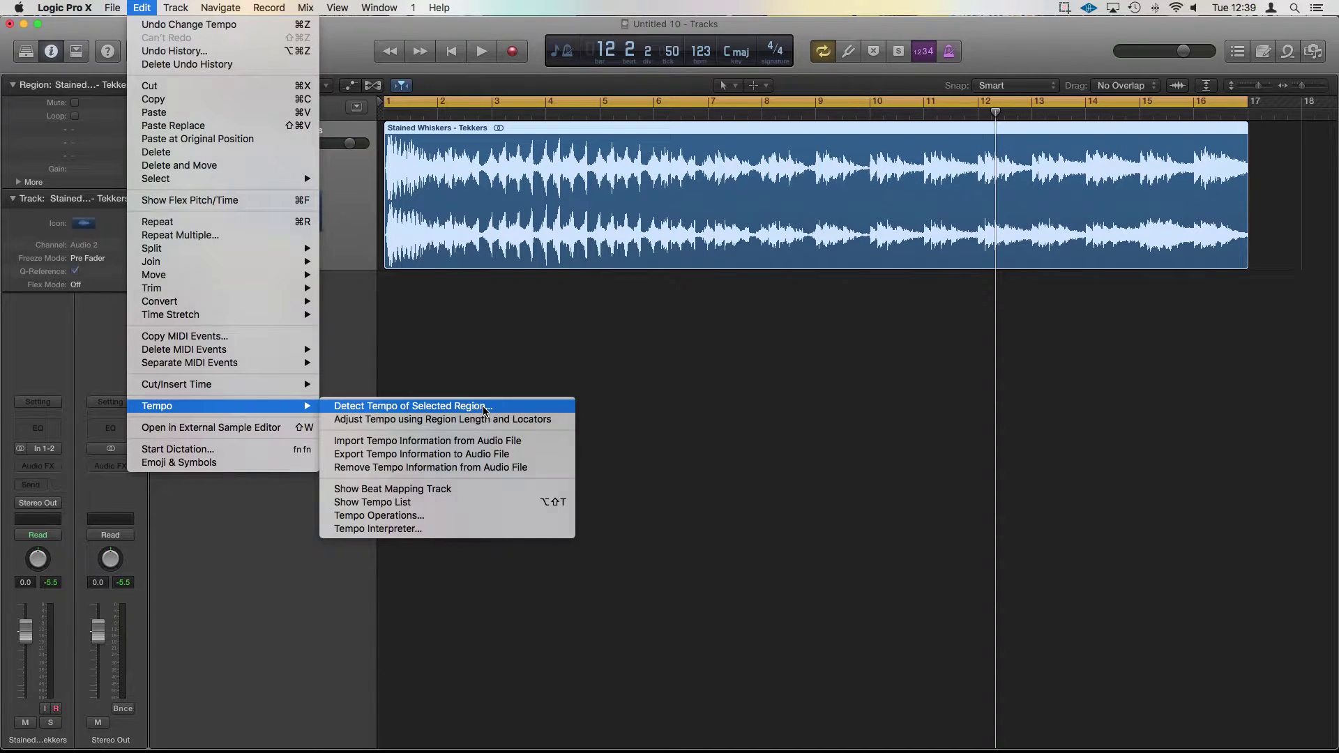
left_click(486, 407)
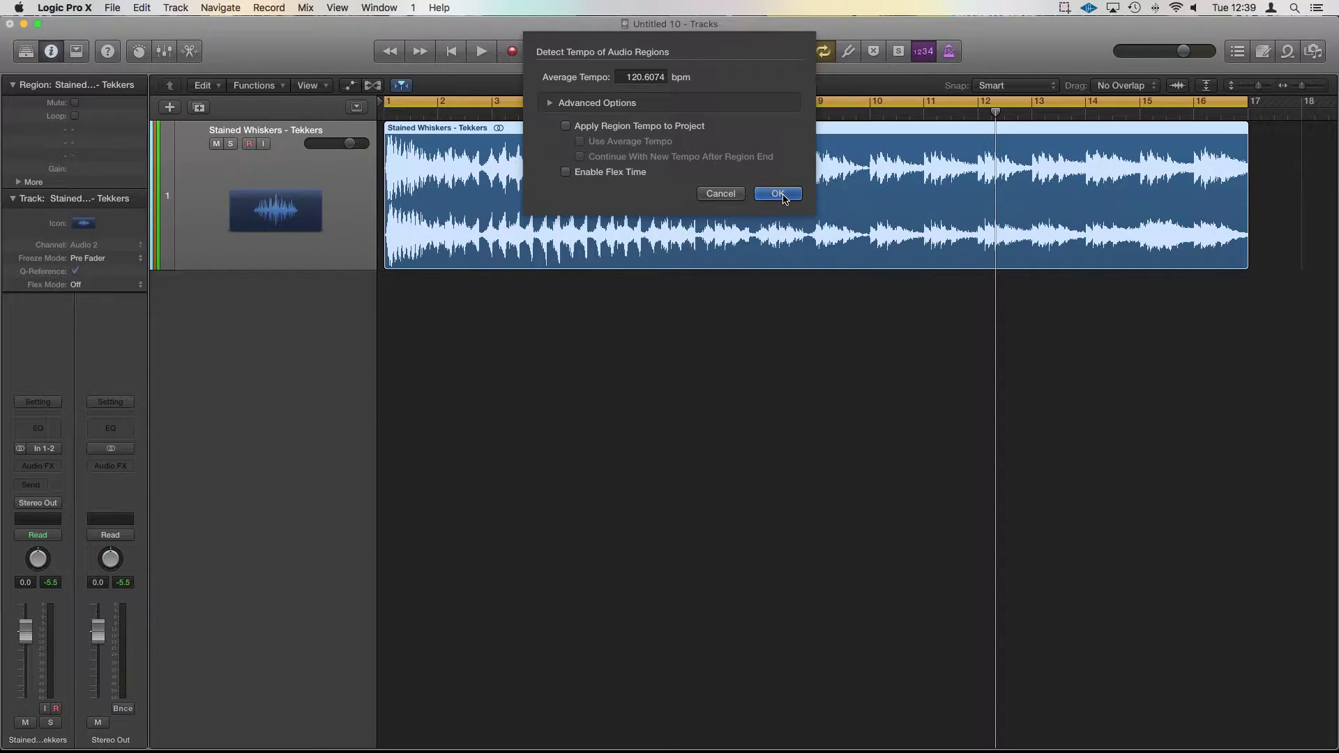
left_click(778, 194)
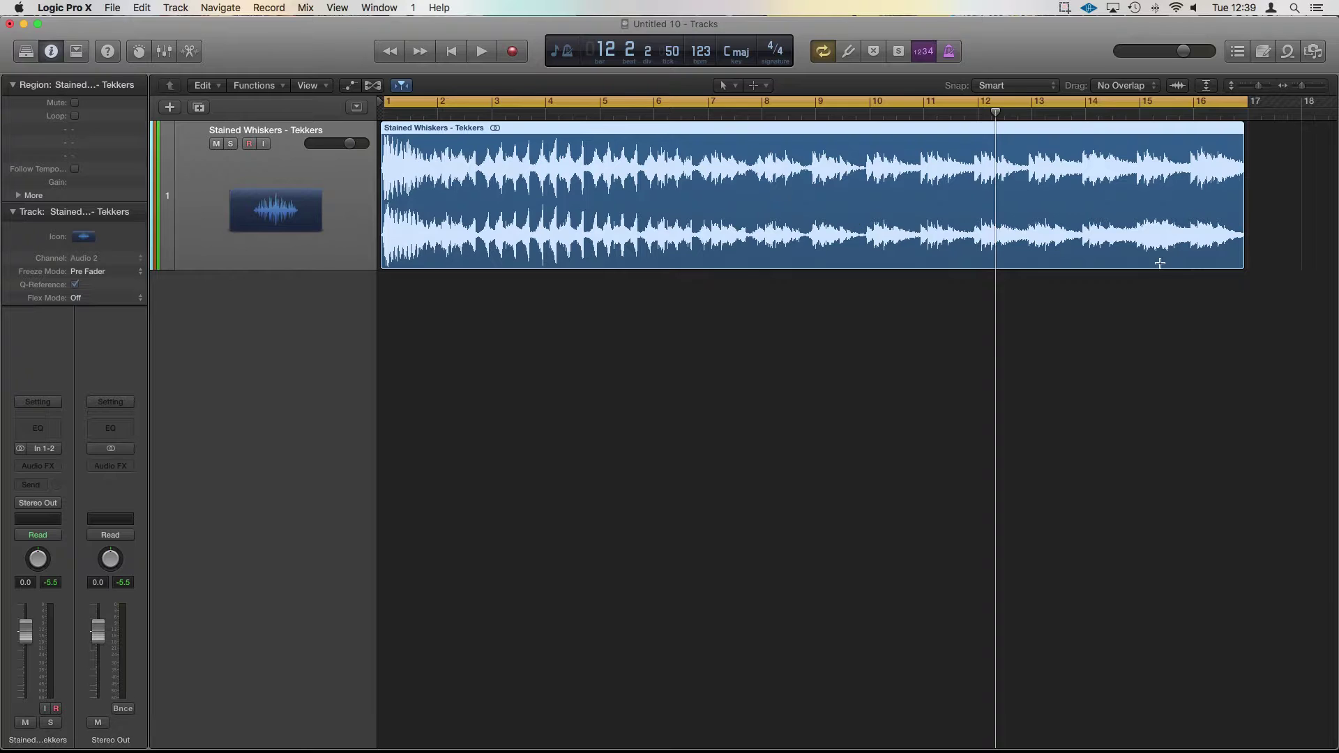
Step: Time-stretch the Tekkers region out to bar 17, then trim its end onto the bar line
key("super+Right")
key("super+Right")
key("super+Right")
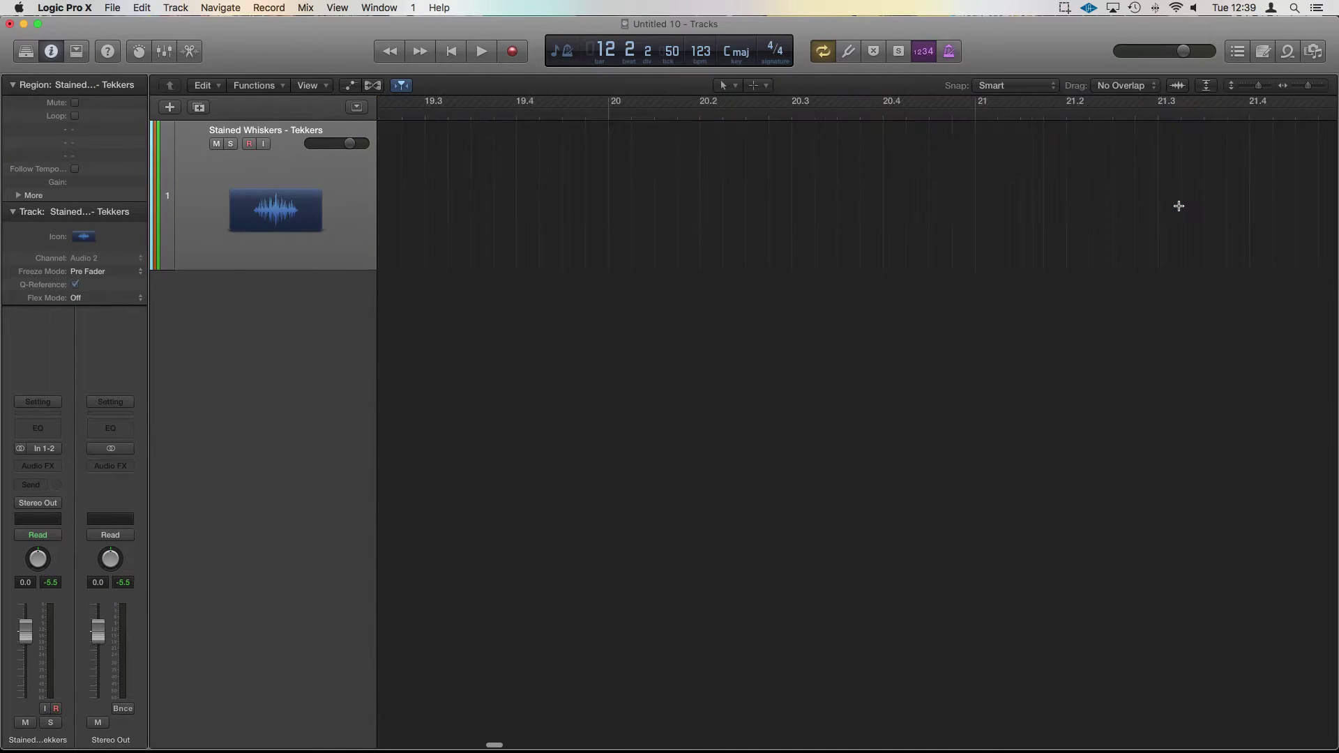
scroll(1179, 206, "left", 15)
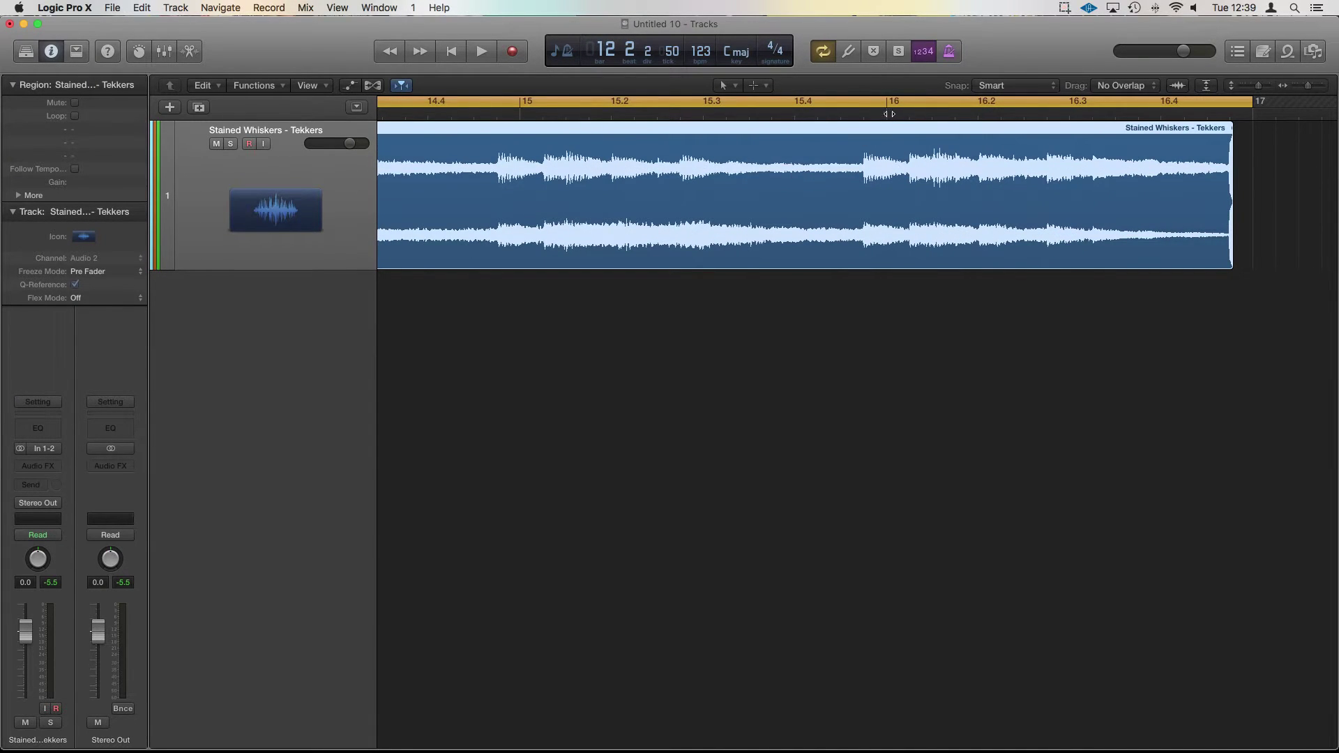
left_click(890, 113)
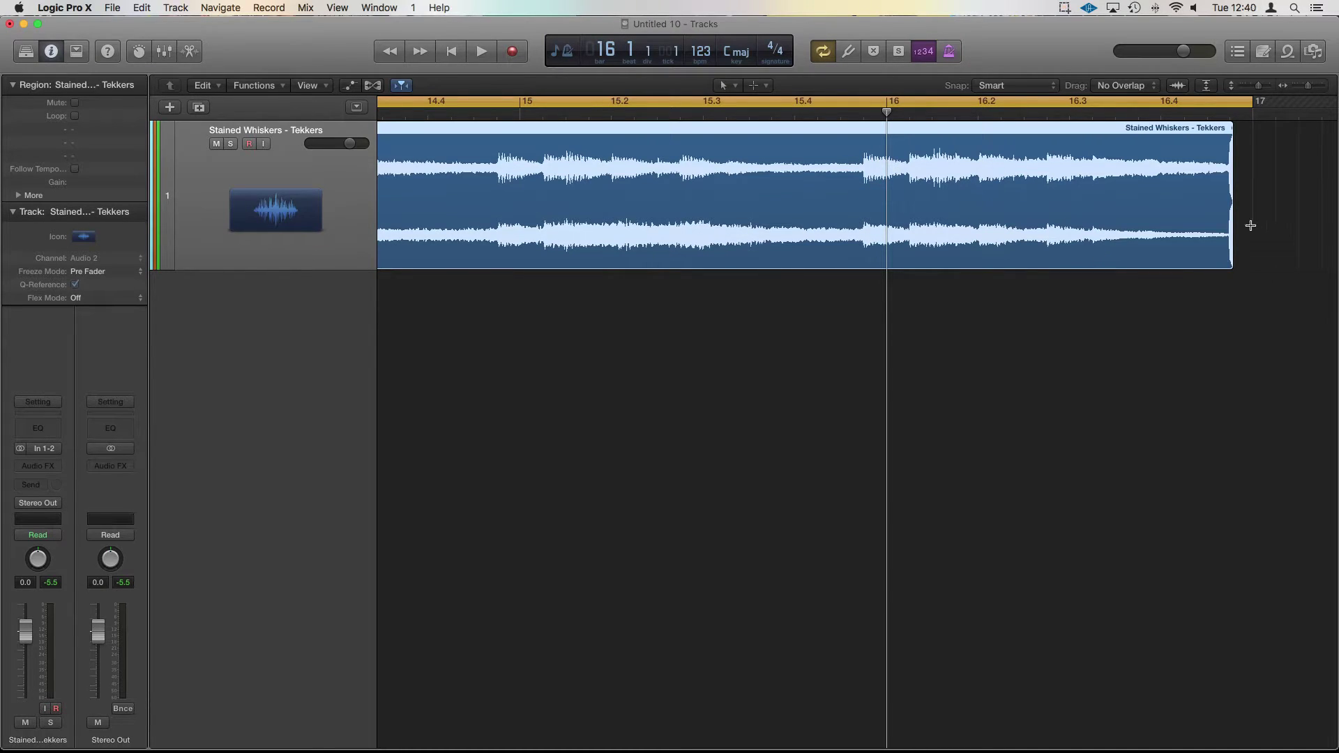
scroll(1251, 225, "right", 6)
scroll(1251, 226, "right", 2)
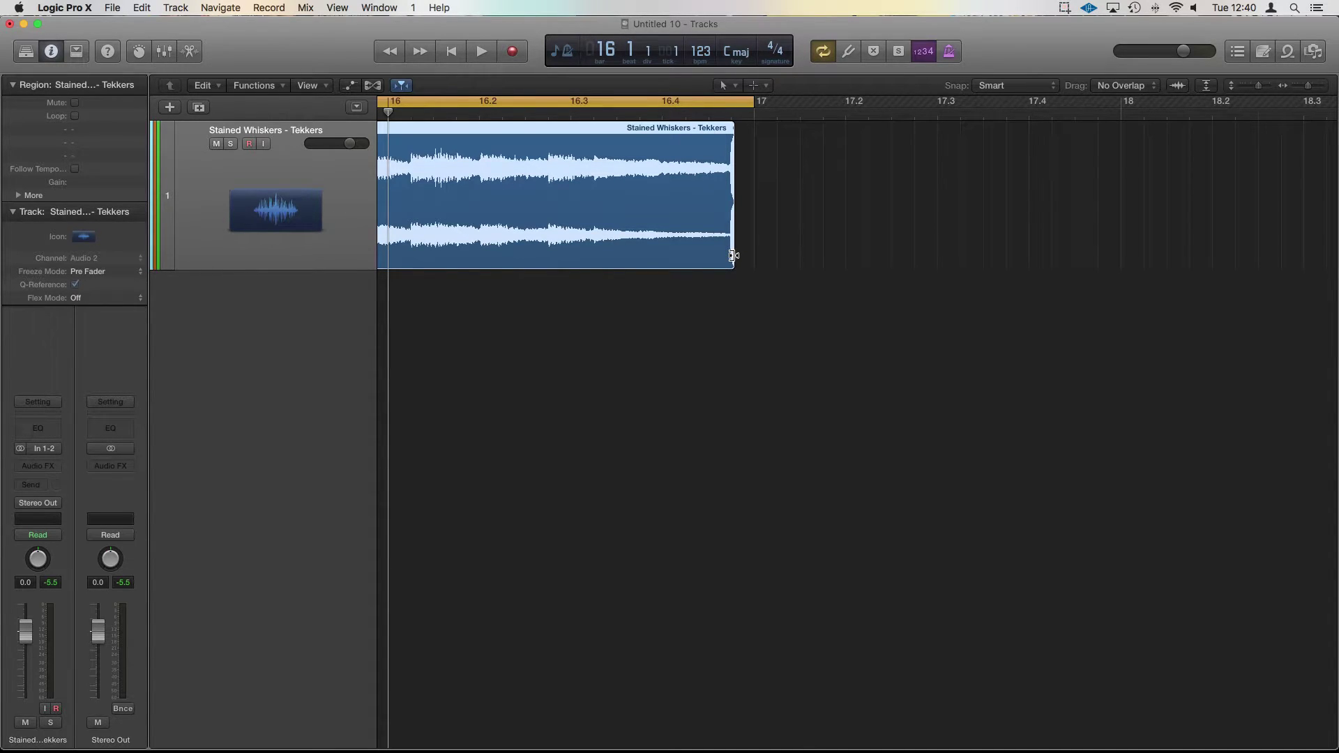
left_click_drag(733, 255, 754, 259)
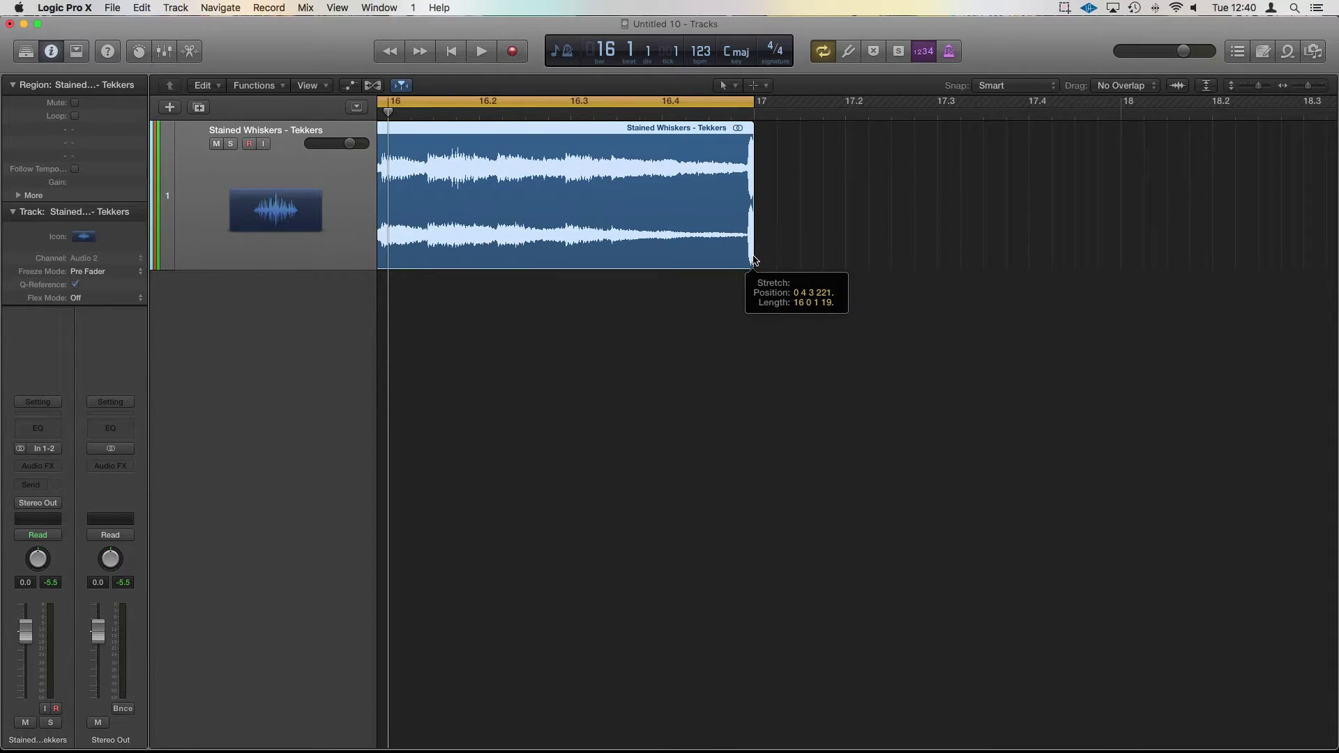
left_click_drag(754, 259, 753, 259)
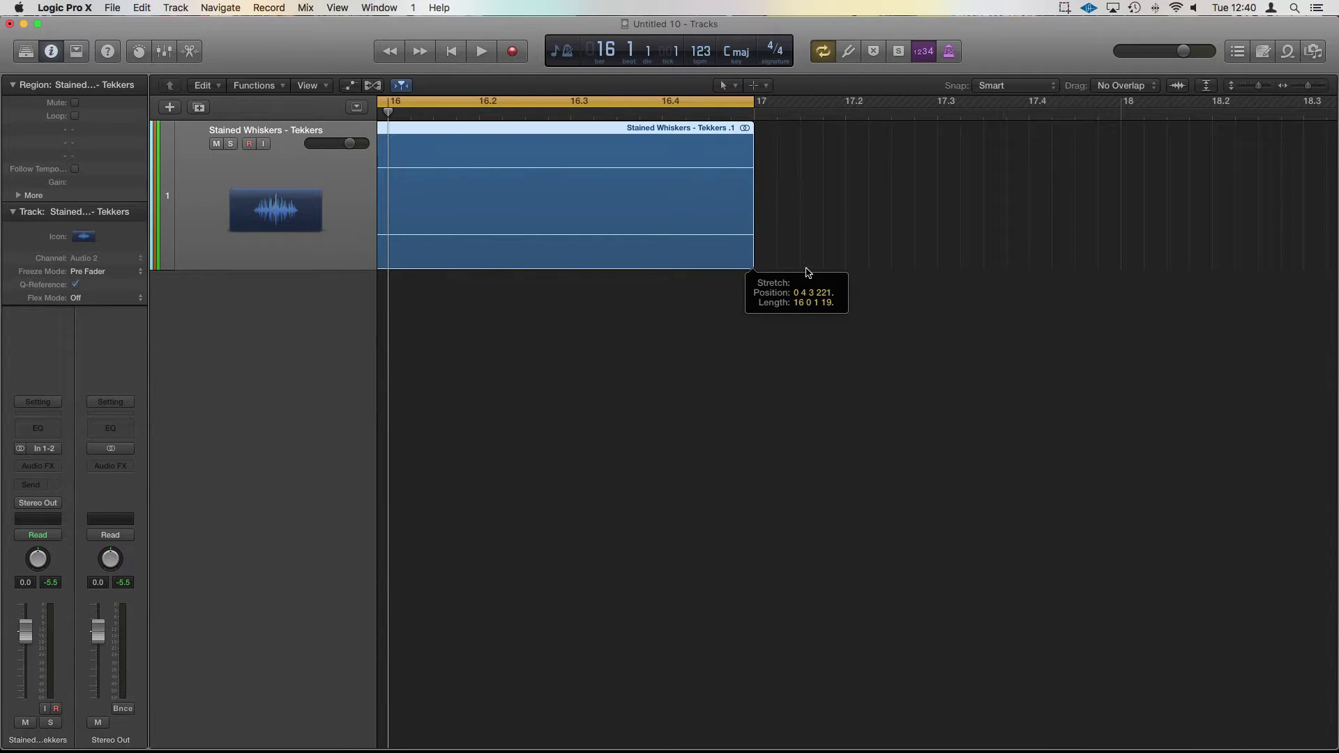
scroll(489, 175, "left", 2)
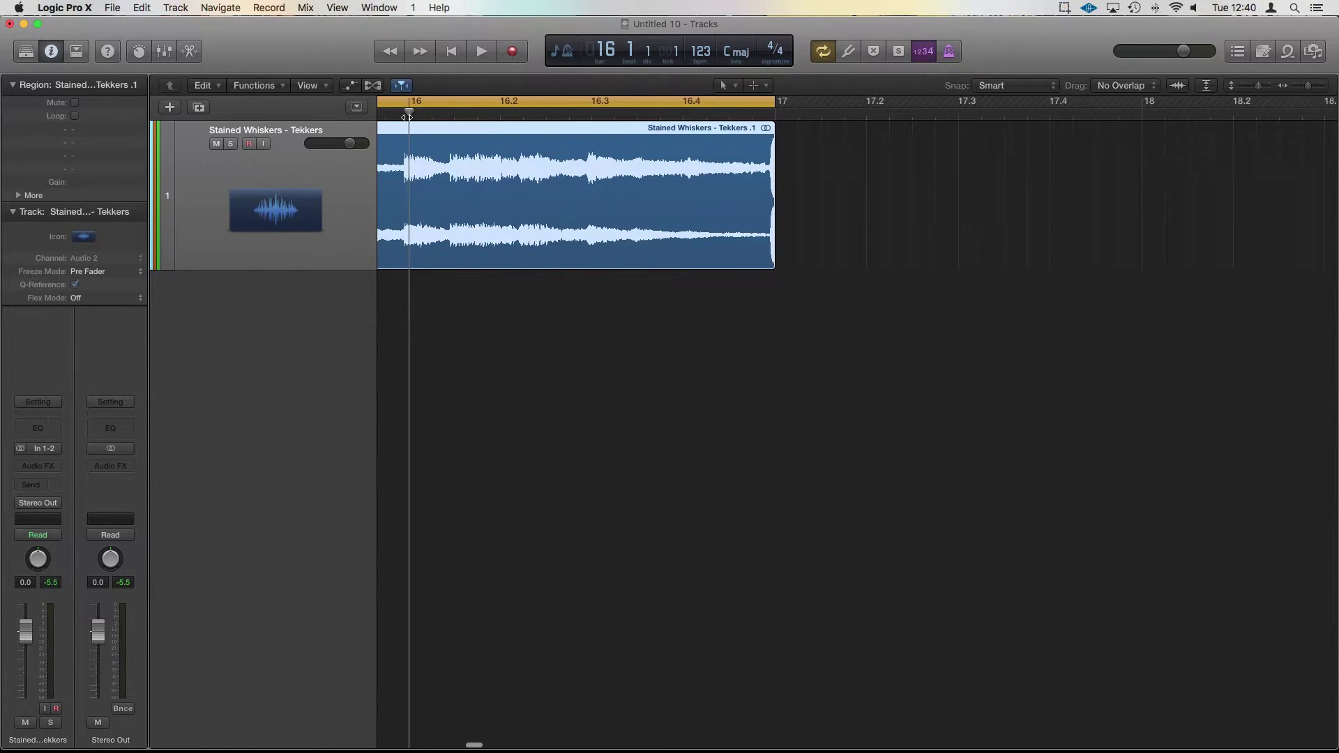
mouse_move(408, 116)
left_mouse_down()
mouse_move(385, 116)
mouse_move(409, 116)
left_mouse_up()
left_click_drag(774, 260, 773, 267)
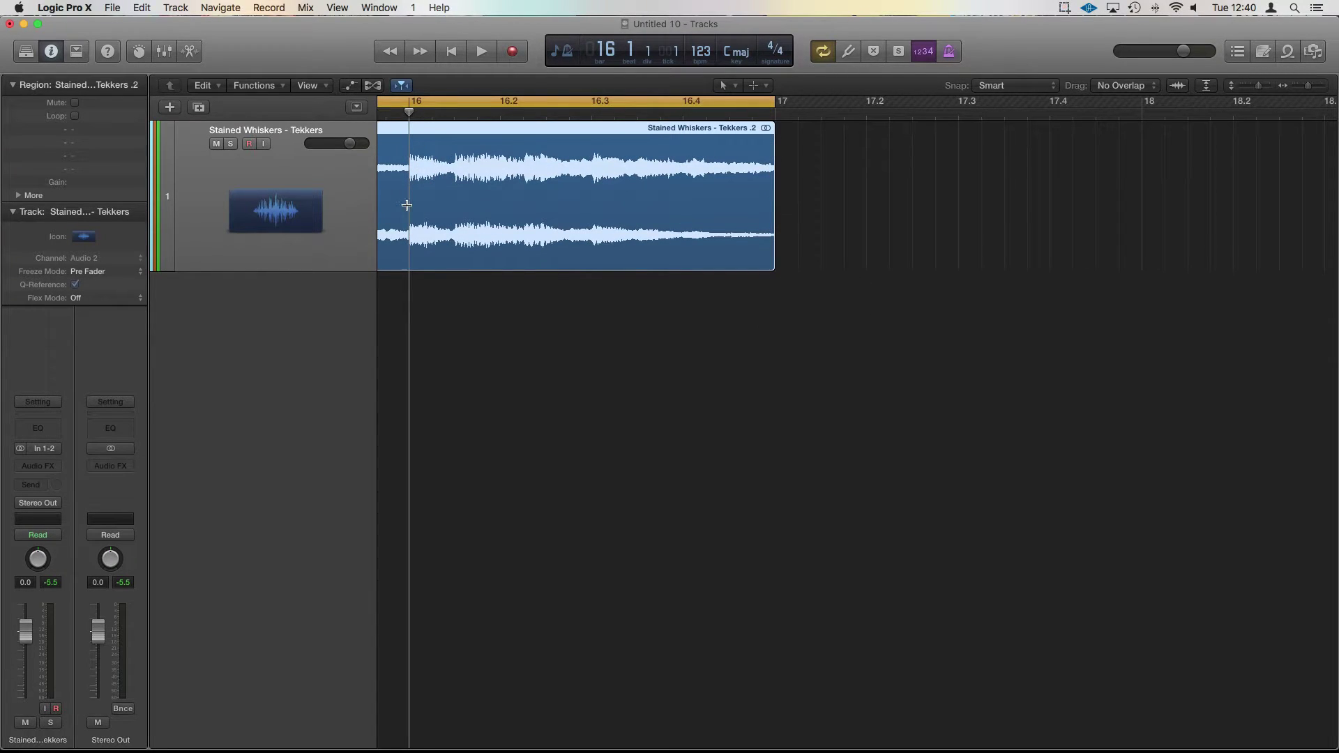
Step: Play the stretched Tekkers .2 region from bar 1, then nudge it slightly later
key("super+Left")
key("Return")
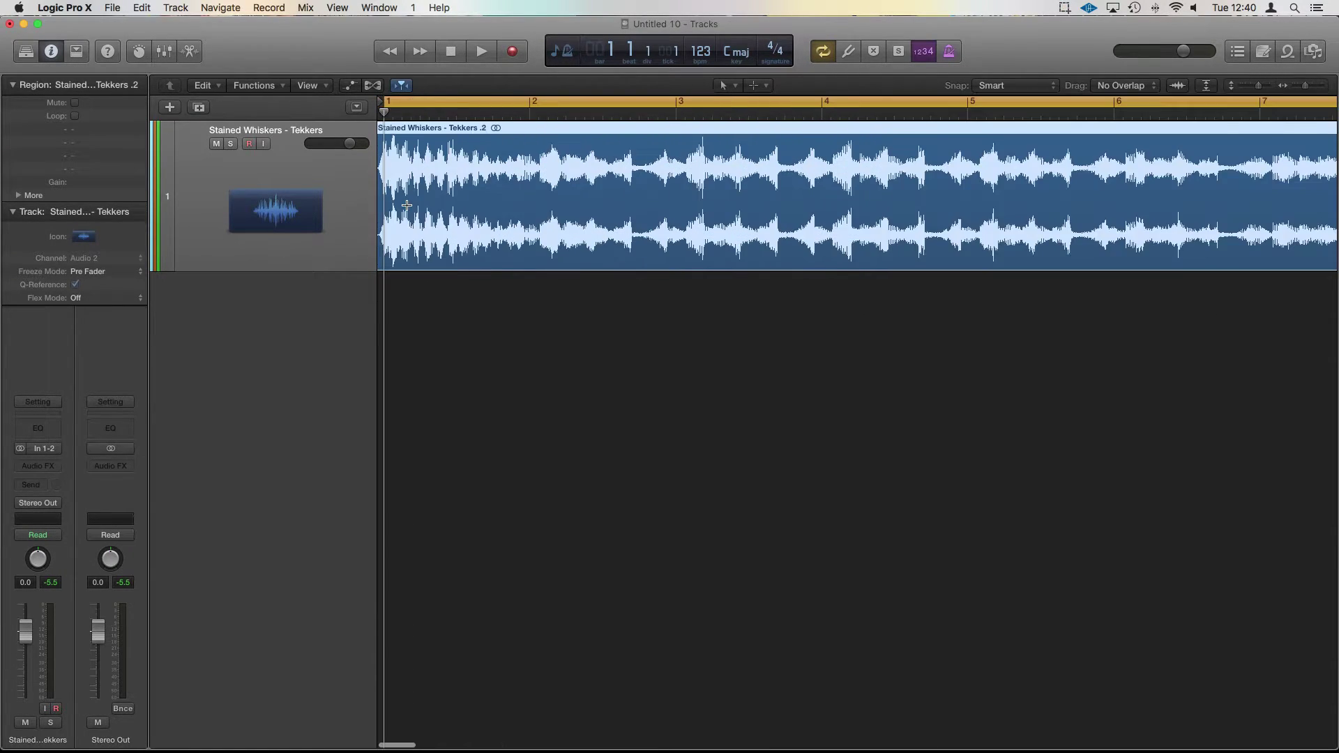
key("space")
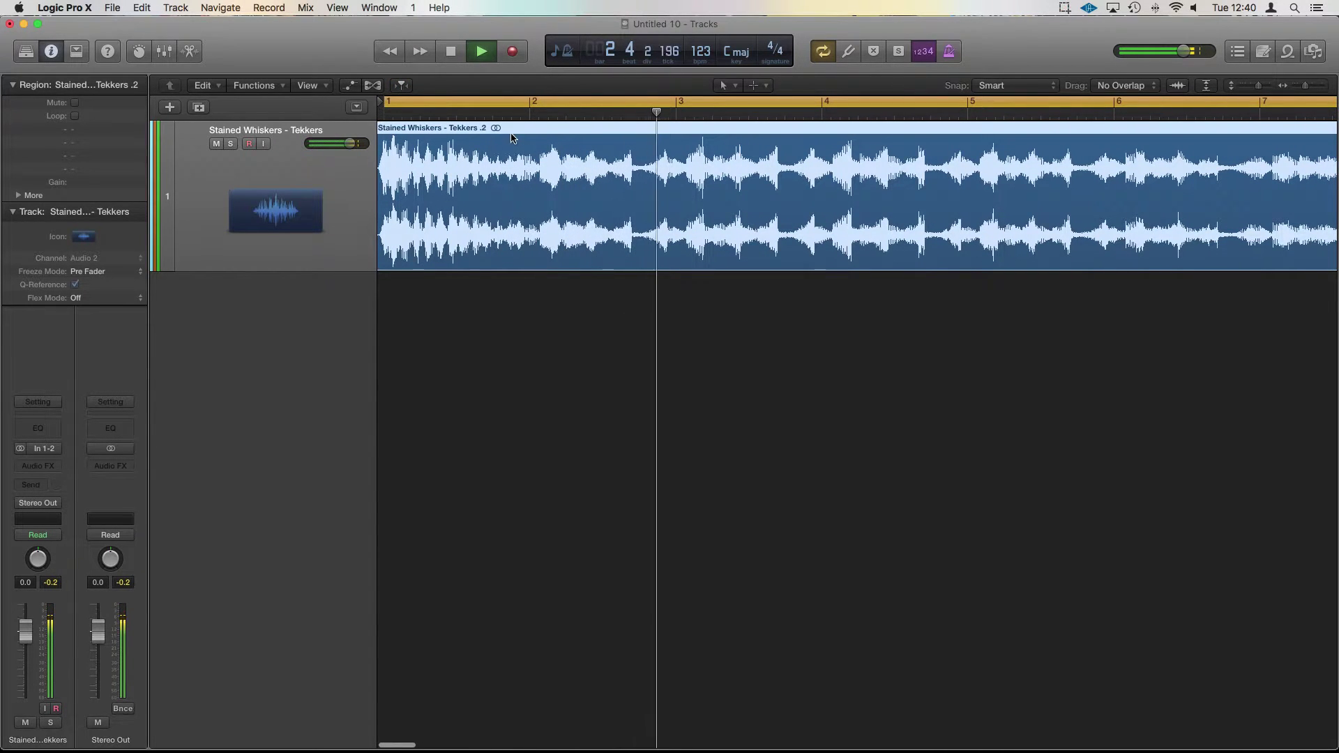
key("space")
left_click_drag(527, 131, 529, 131)
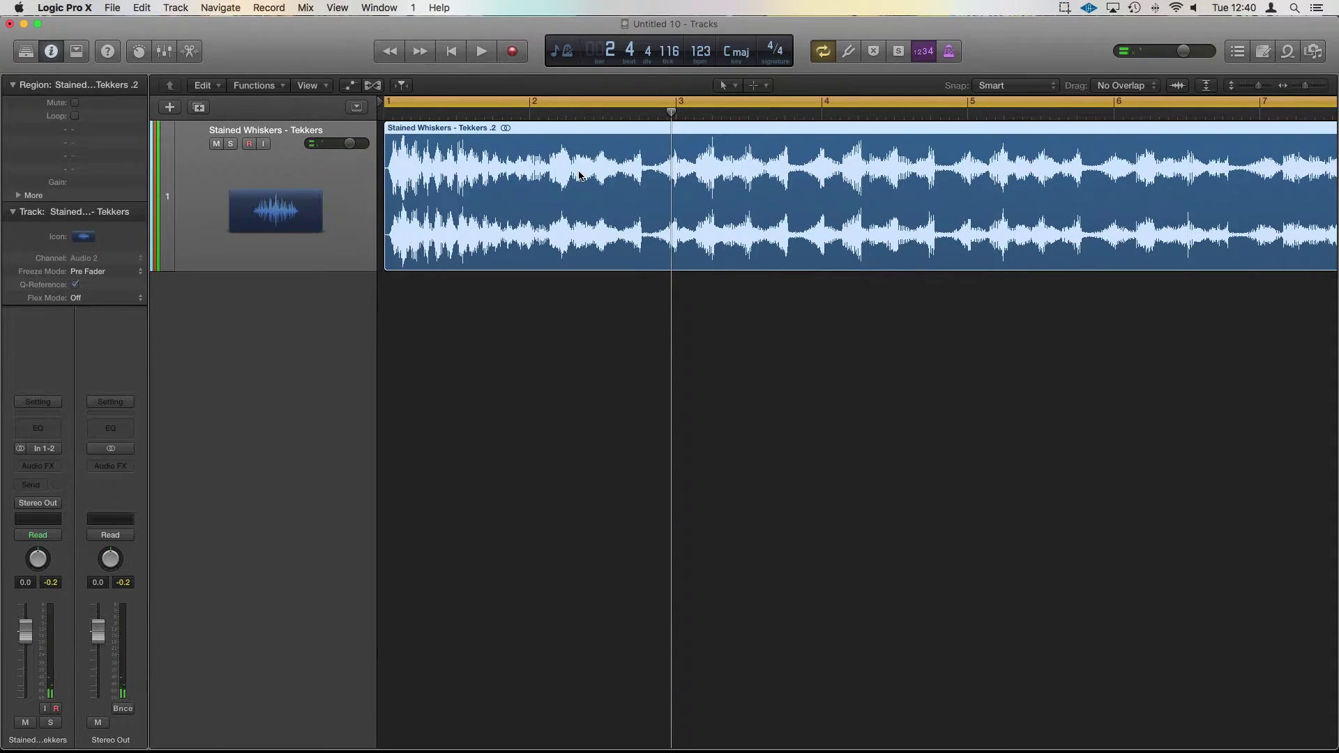
scroll(579, 176, "right", 15)
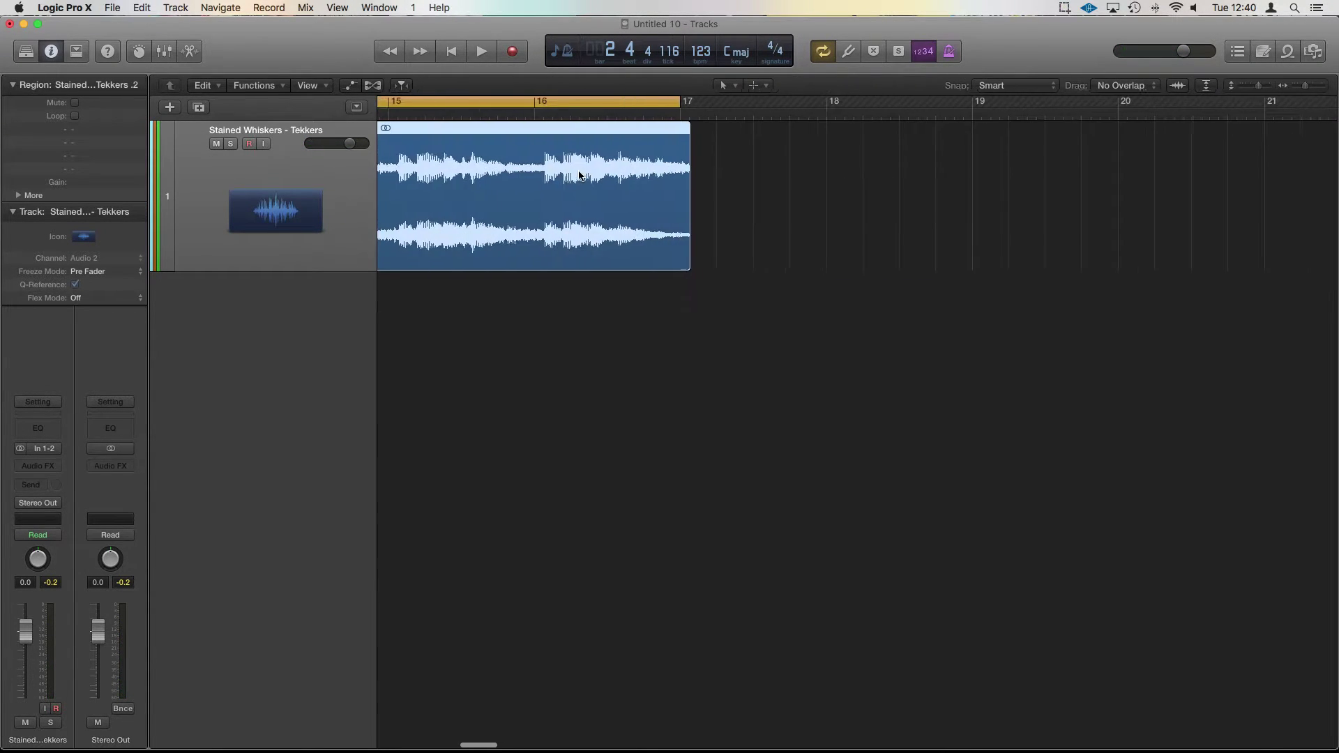
scroll(594, 179, "left", 1)
Step: Trim a little off the stretched region's end
scroll(617, 181, "up", 6)
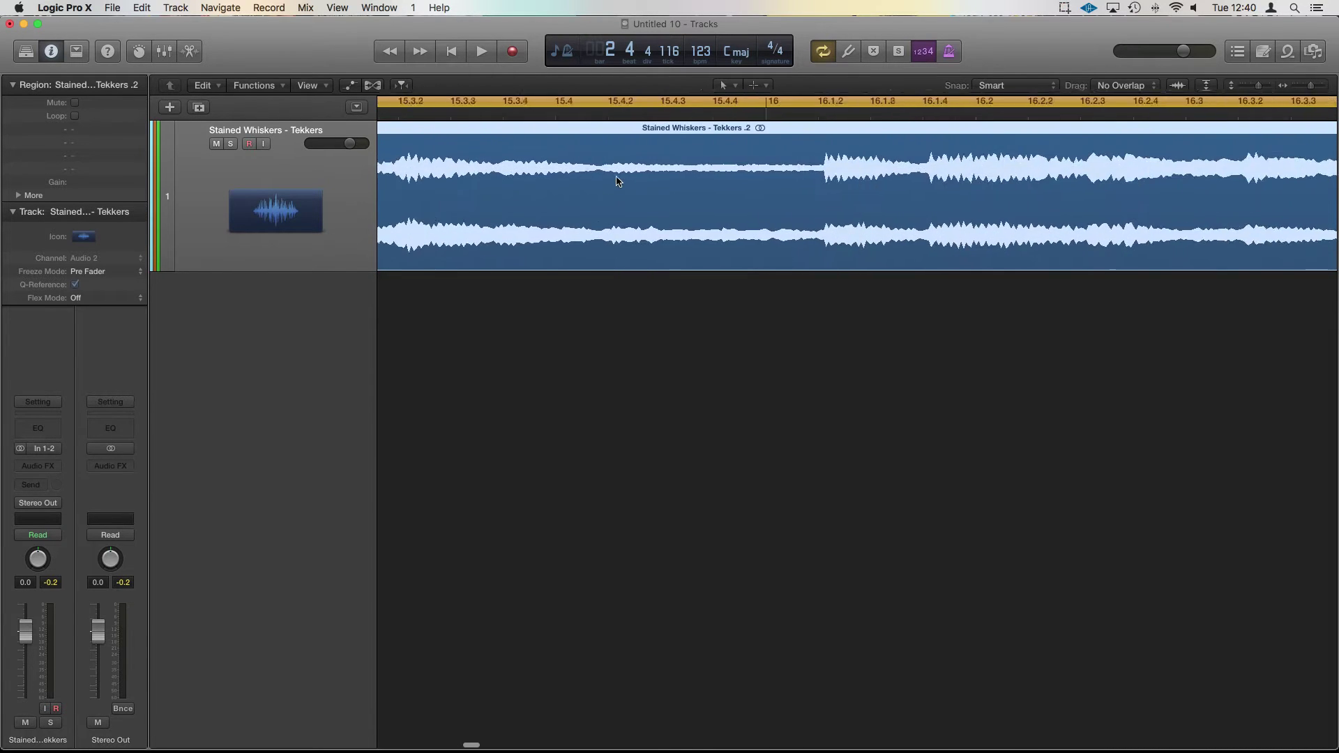
scroll(616, 181, "up", 3)
scroll(617, 178, "up", 3)
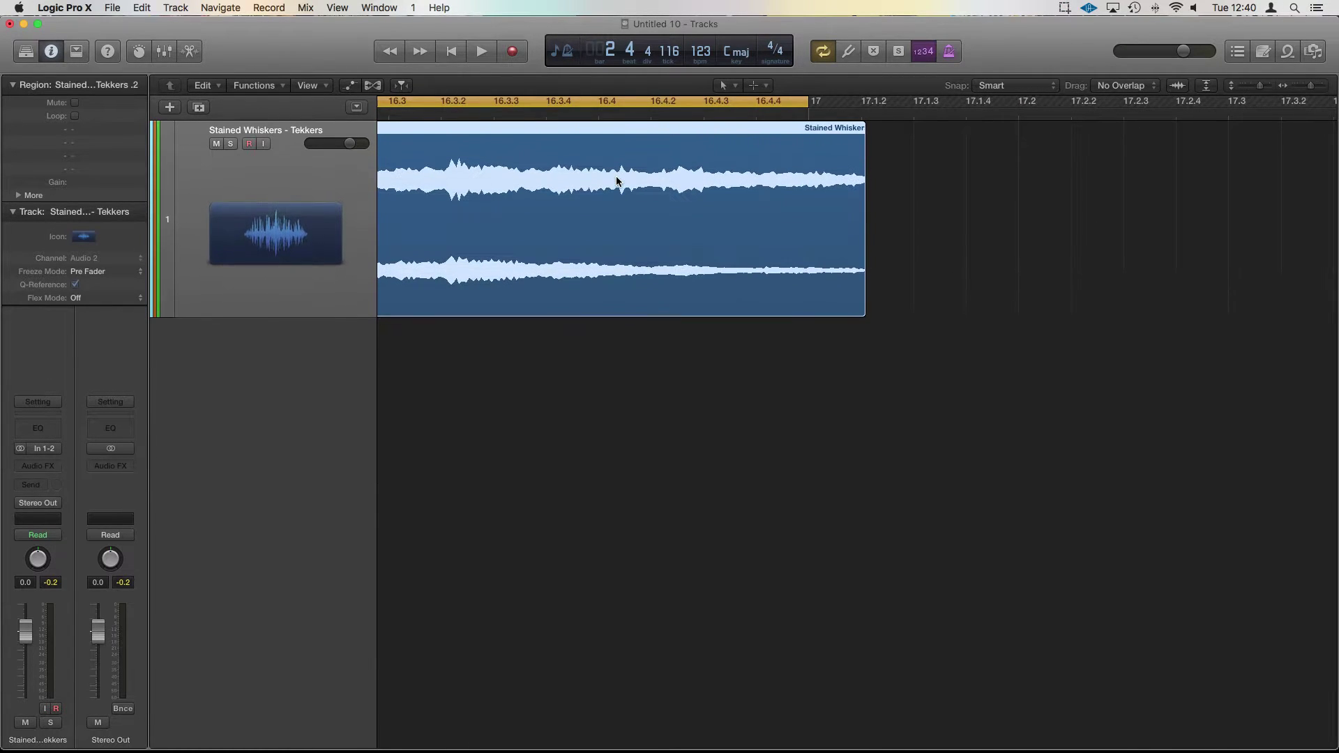
left_click_drag(862, 306, 900, 311)
scroll(645, 166, "down", 5)
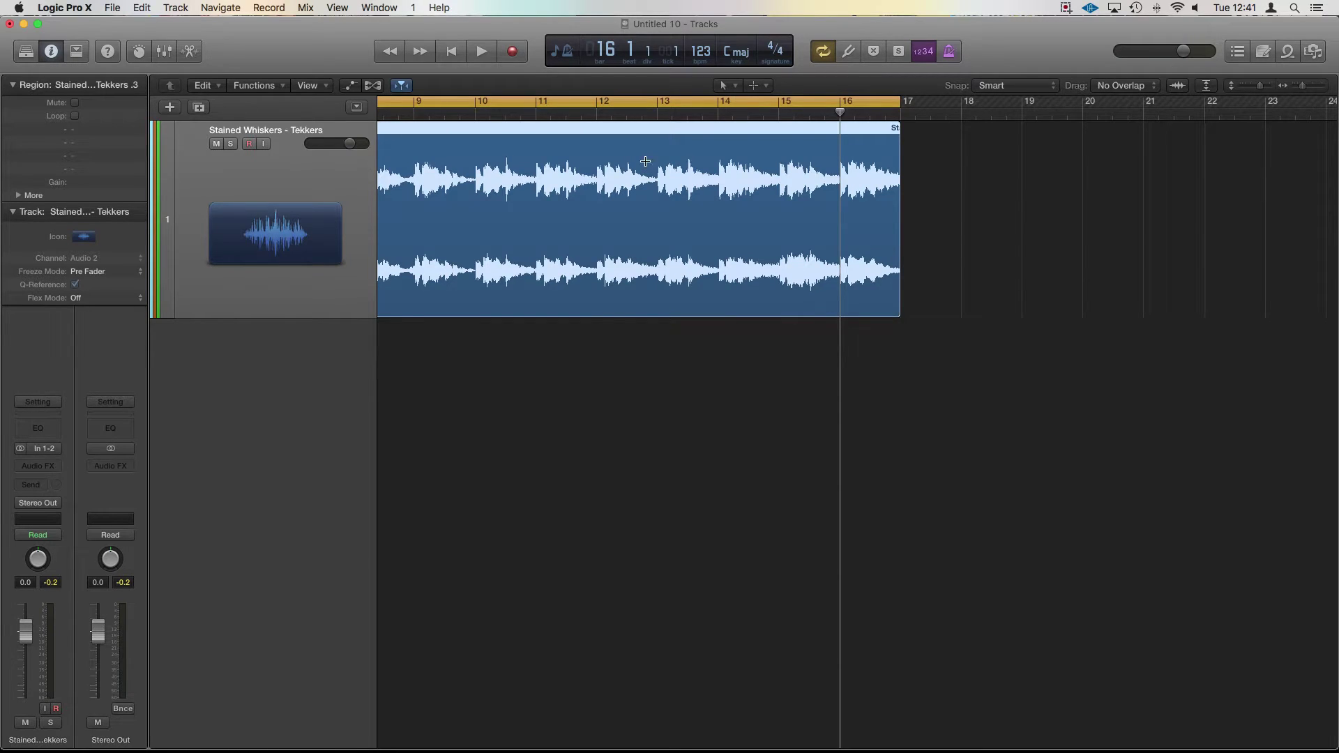
Step: Undo the length changes back to Tekkers .1 spanning bars 1 to 17
key("super+z")
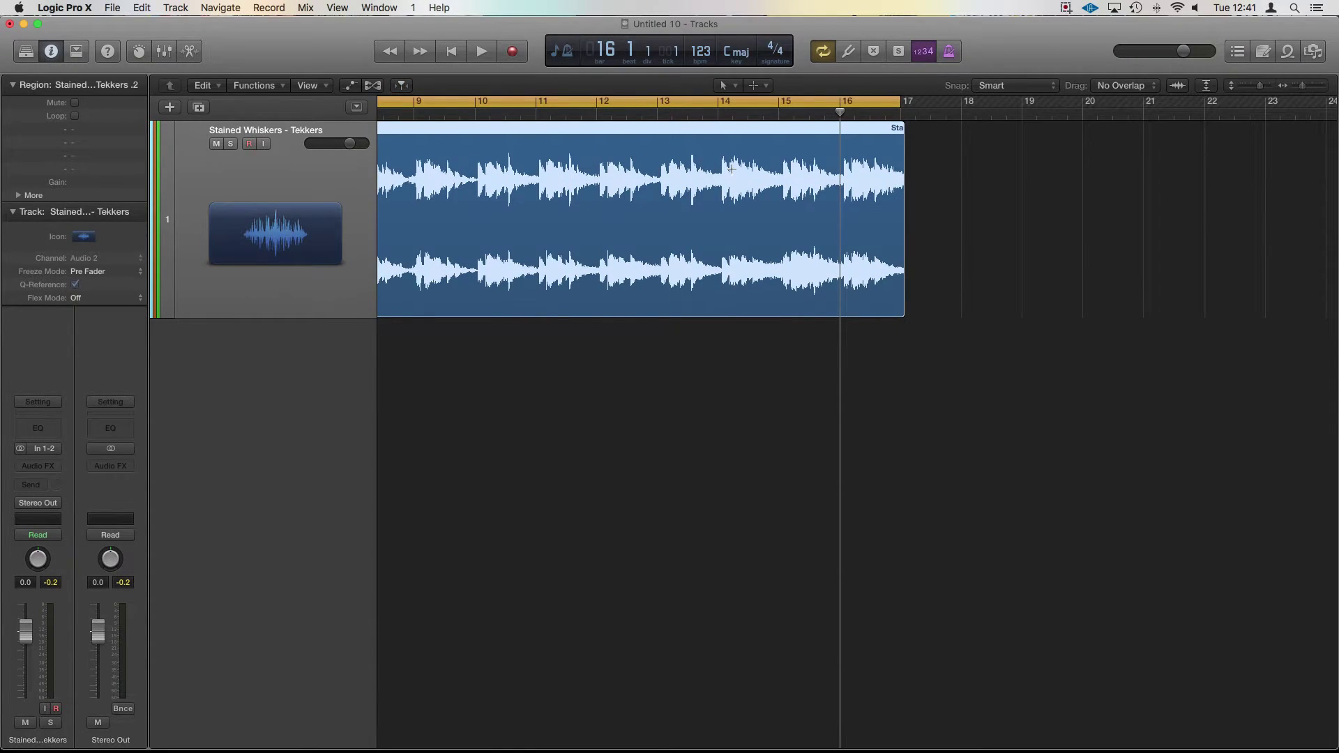
key("super+z")
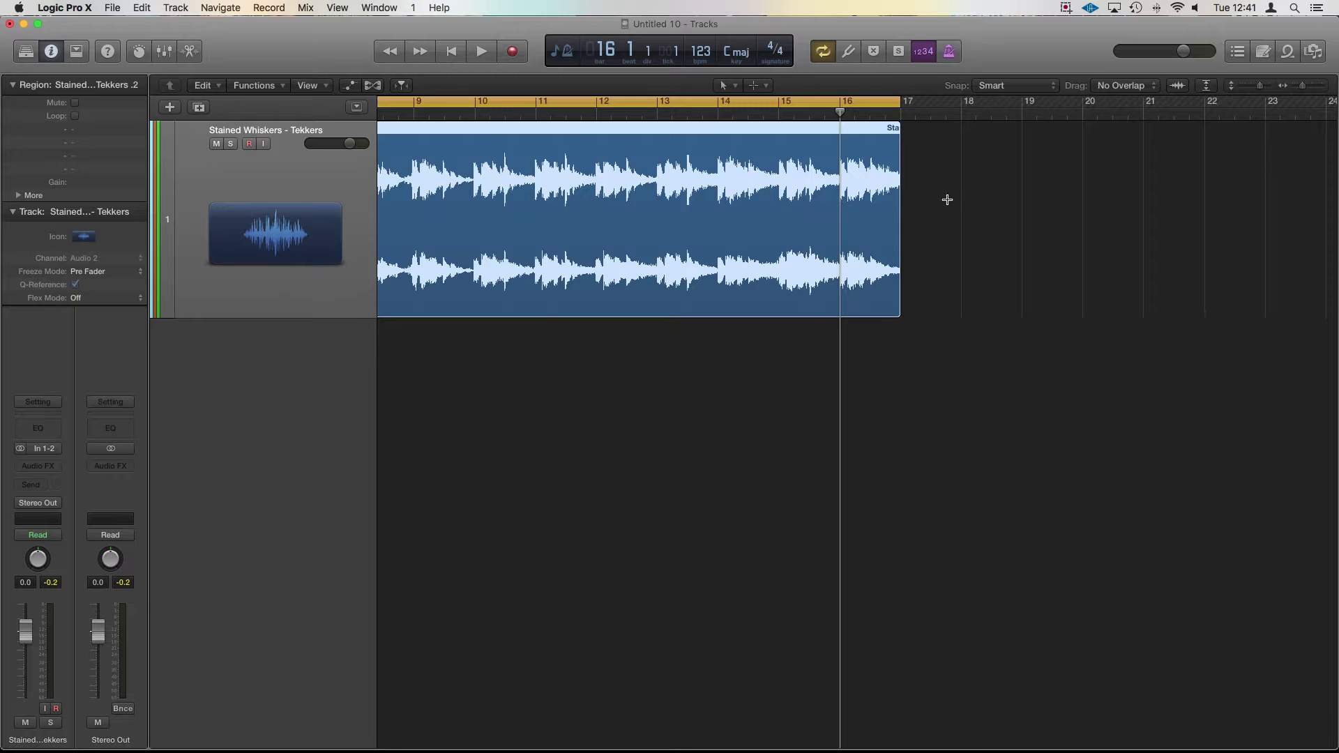
key("super+Right")
key("super+Right")
key("super+Right")
key("super+Right")
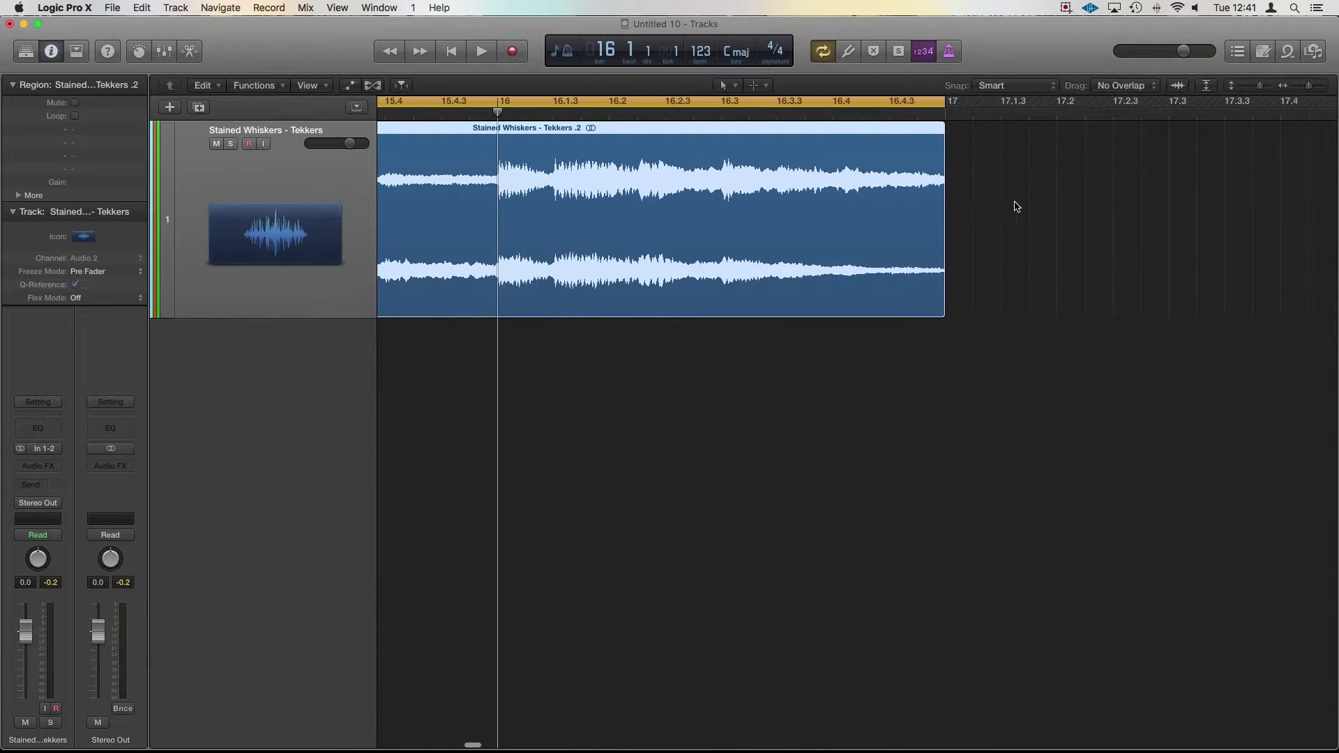
key("super+z")
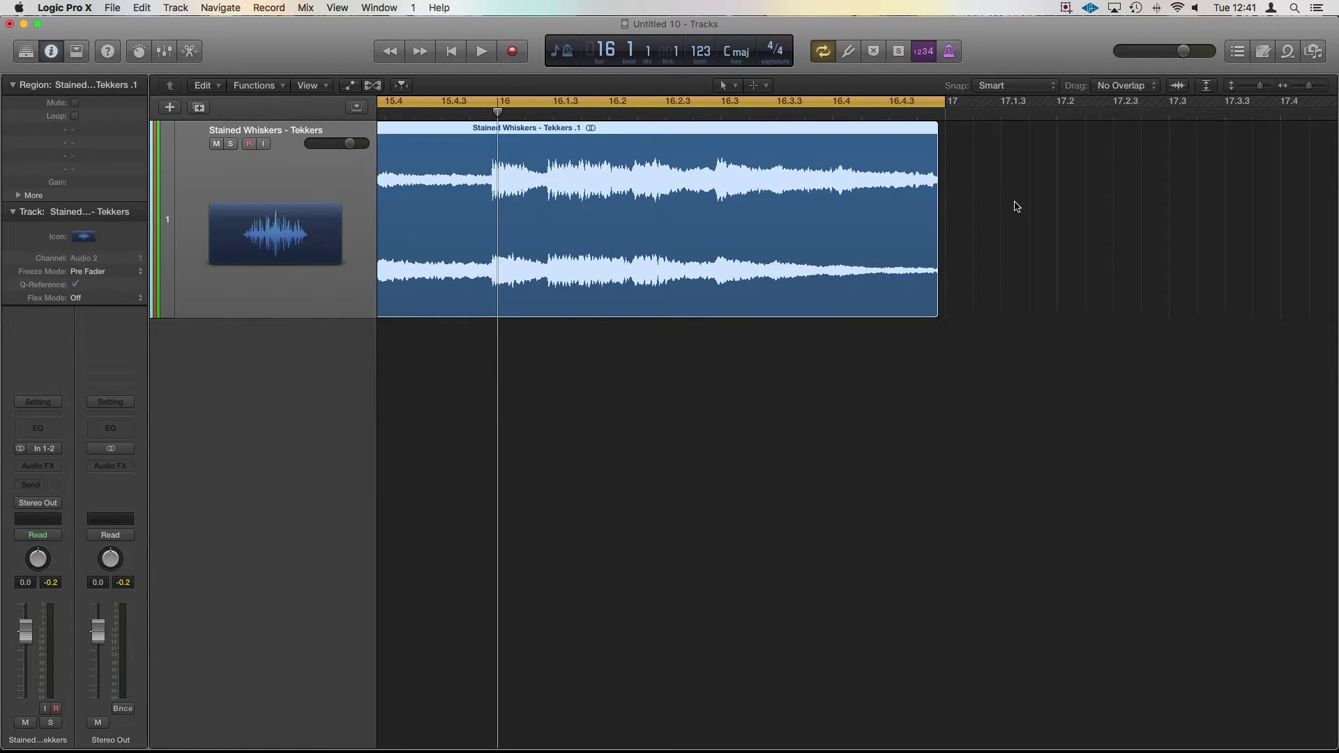
key("super+Left")
key("super+Left")
scroll(1016, 207, "left", 10)
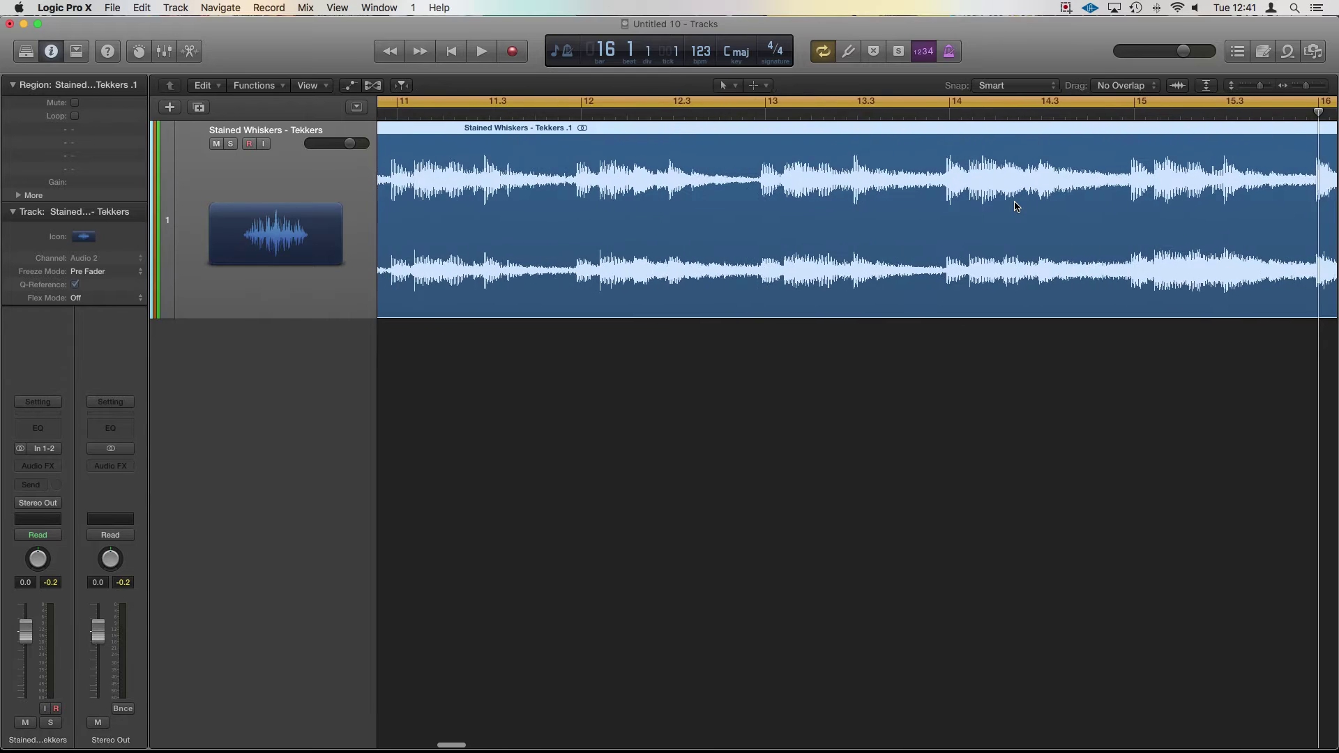
key("super+Left")
key("super+Left")
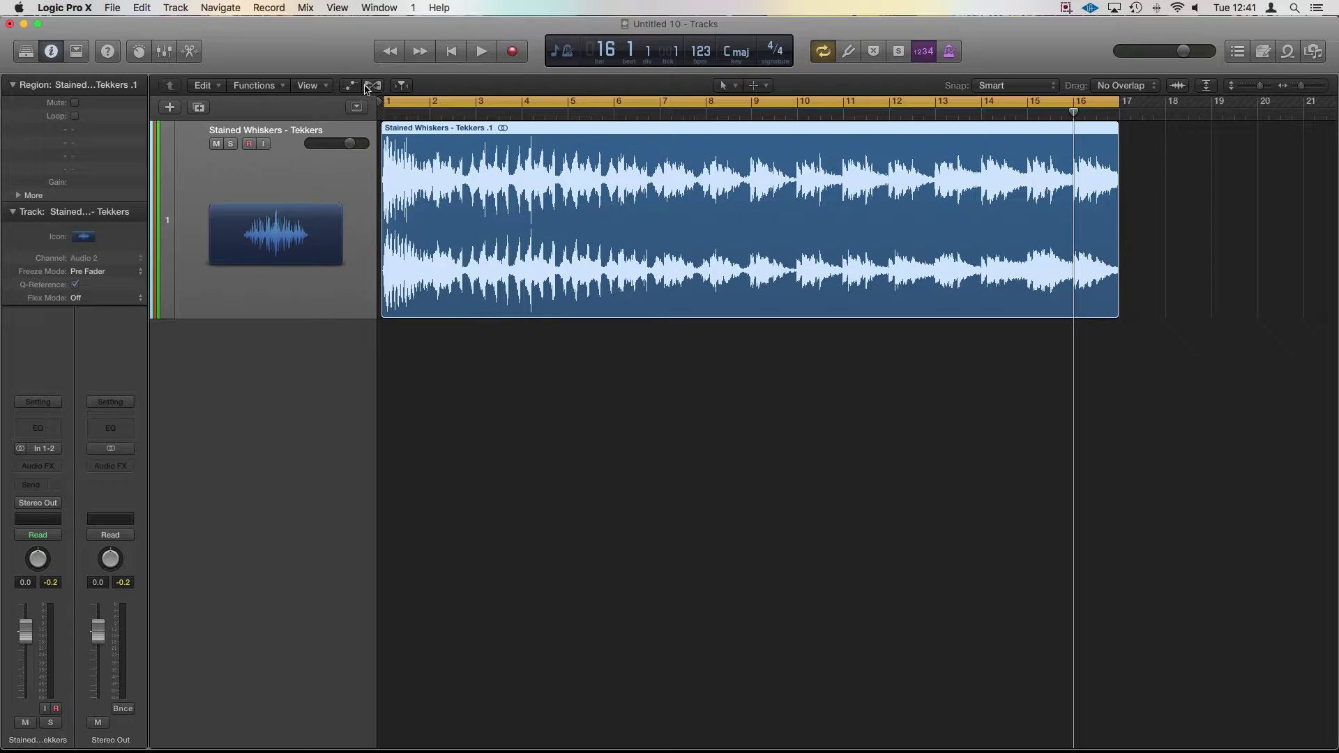
Step: Enable Flex on the Stained Whiskers - Tekkers track with Flex Time - Rhythmic mode
left_click(374, 87)
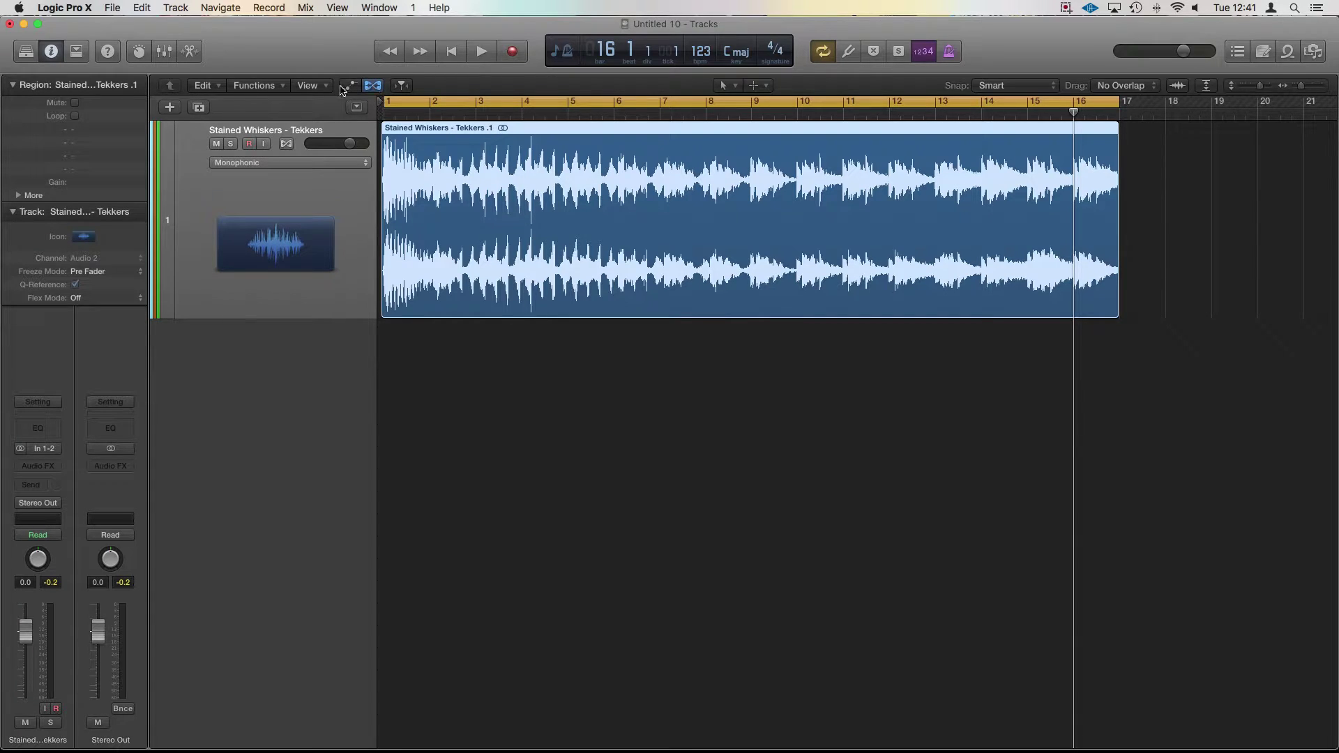
left_click(286, 144)
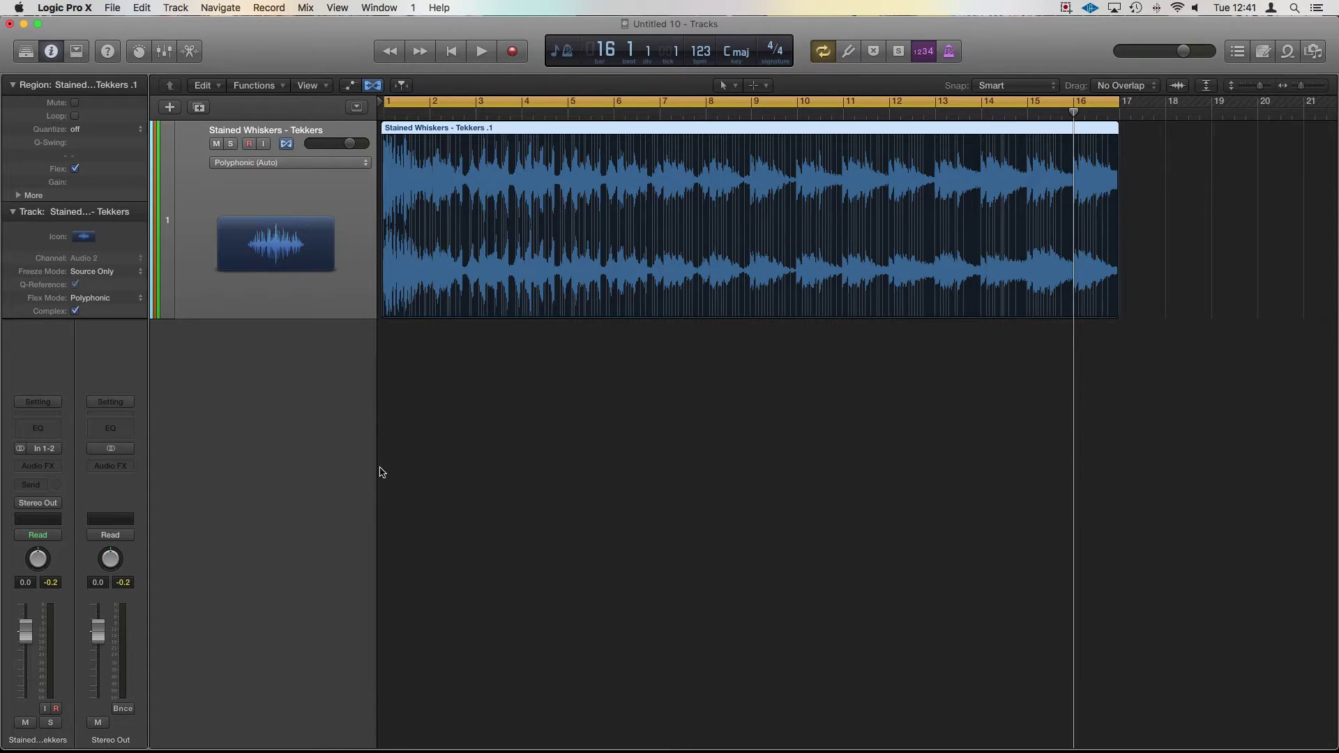
left_click(276, 165)
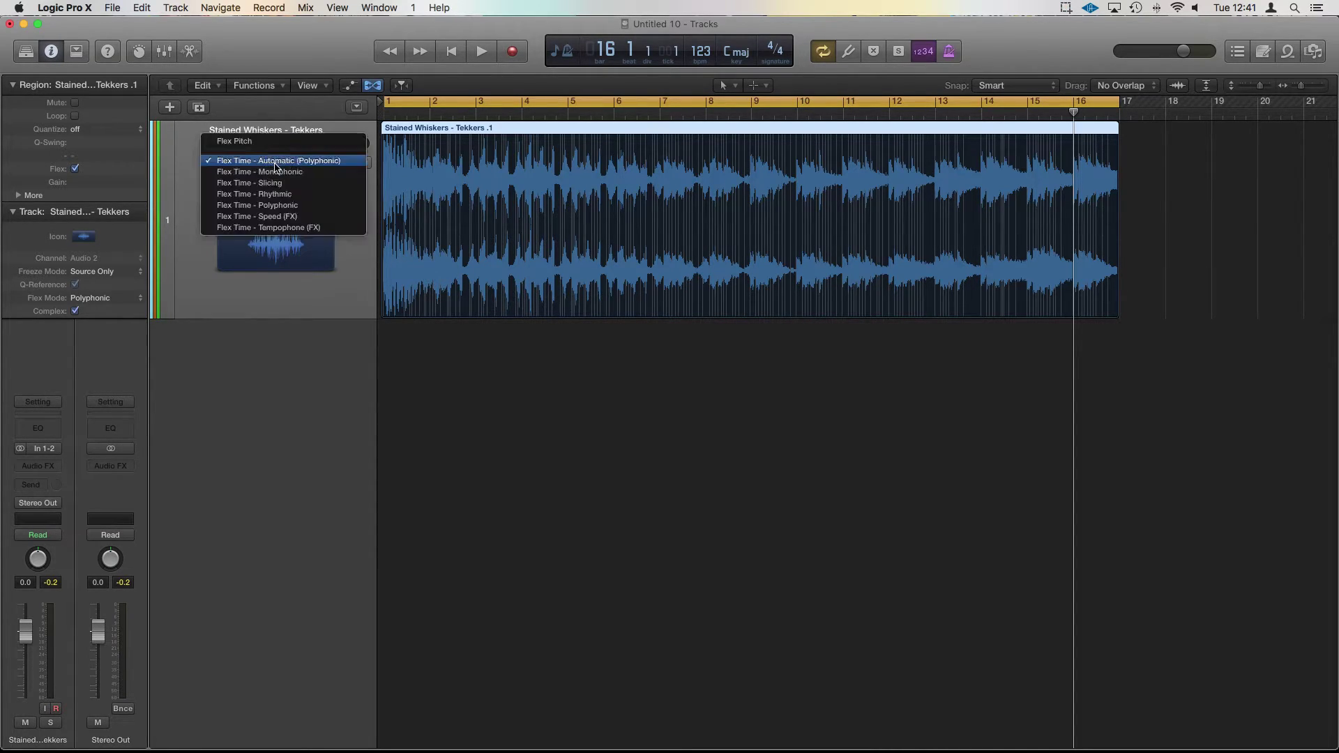
left_click(305, 195)
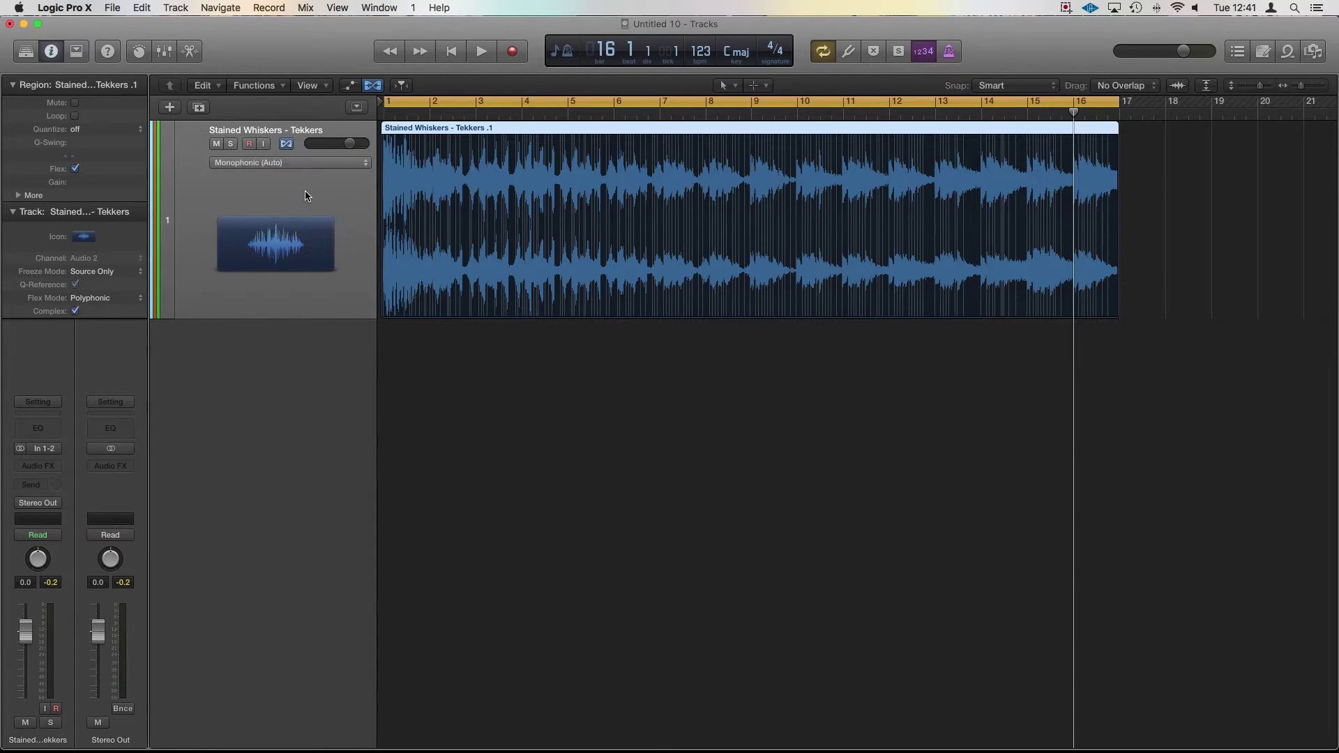
Step: Zoom in near bar 17 and flex-stretch the Tekkers .1 region's end to bar 17
left_click(1195, 245, "ctrl+alt")
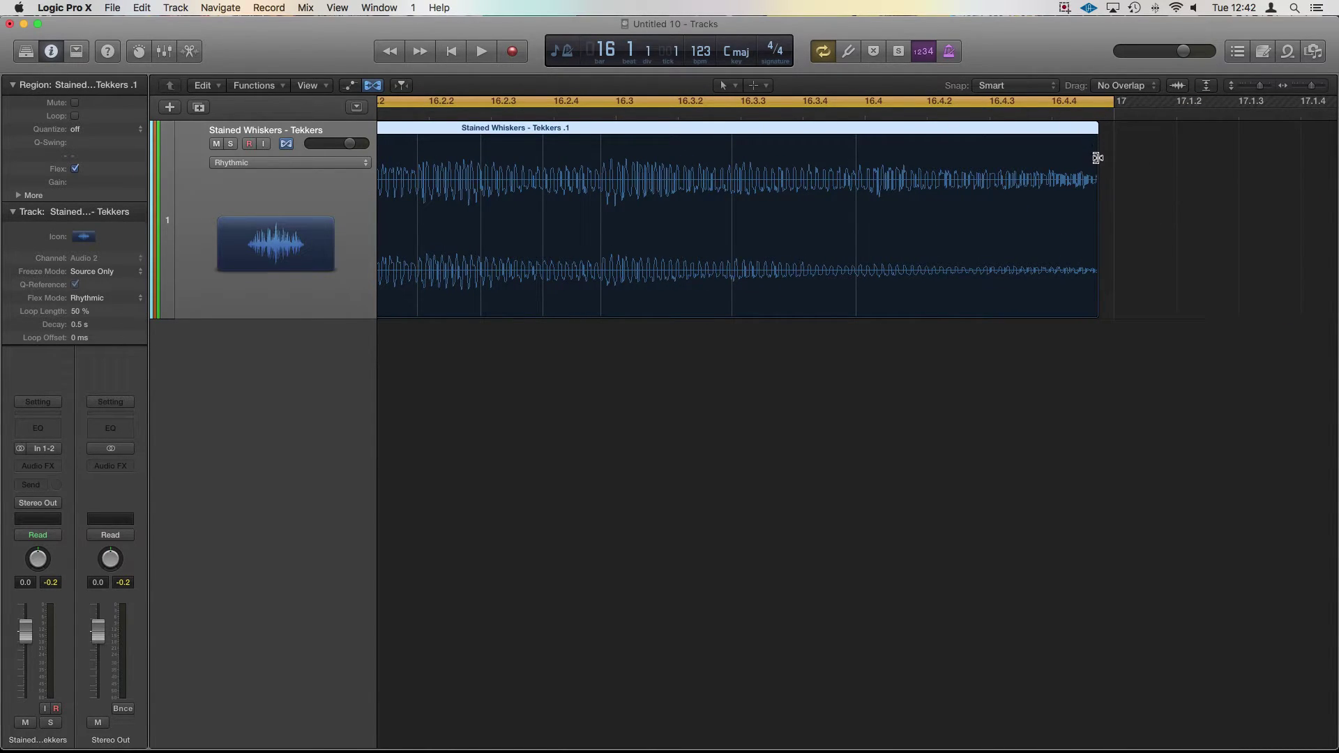
left_click_drag(1097, 147, 1114, 146)
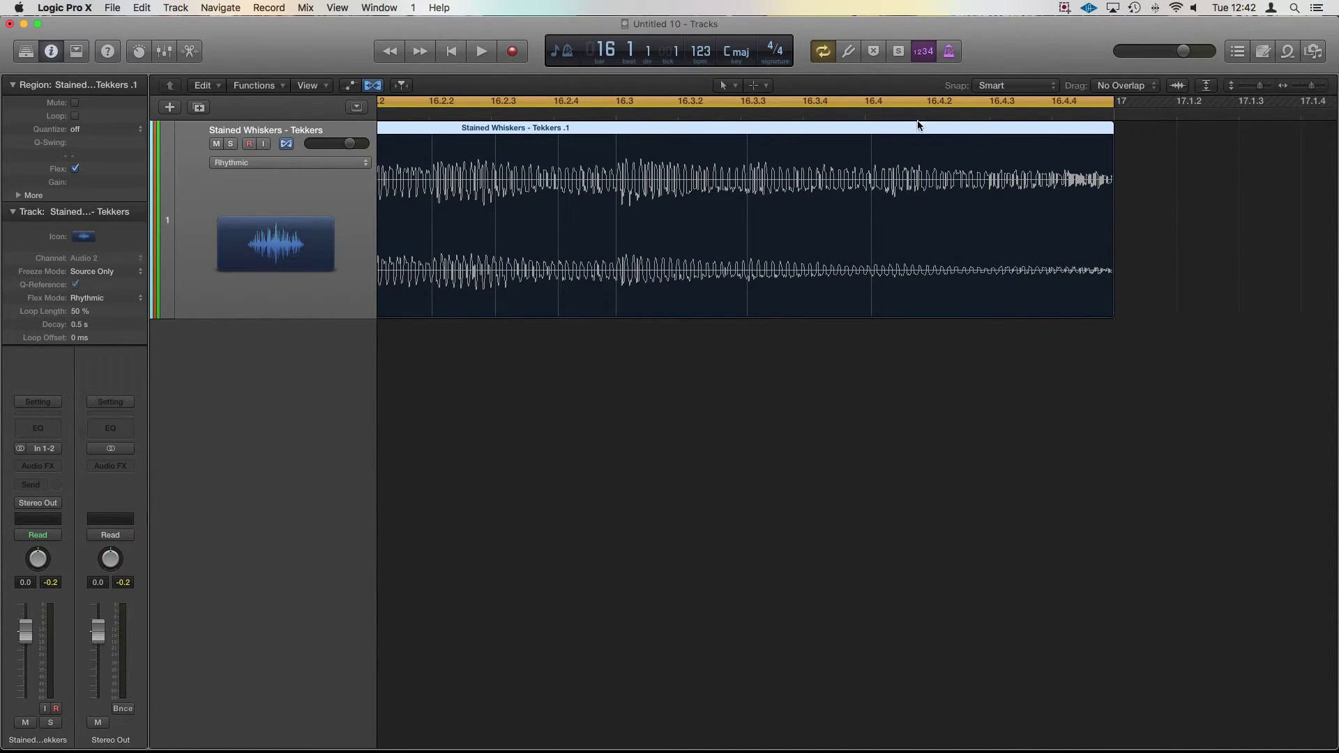
scroll(904, 158, "down", 5)
scroll(904, 157, "up", 5)
scroll(904, 158, "down", 8)
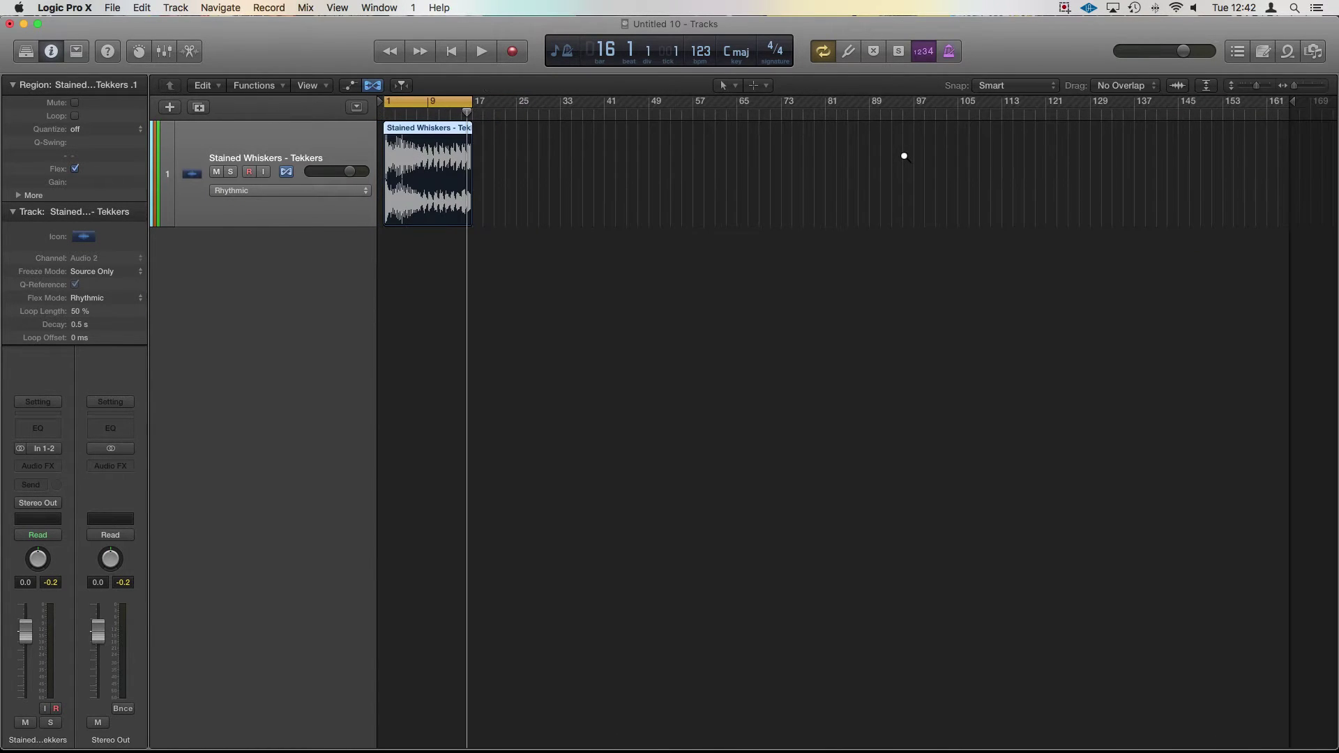
scroll(904, 157, "up", 3)
Step: Play the flex-stretched region from the start, zoomed in so every bar shows
key("Return")
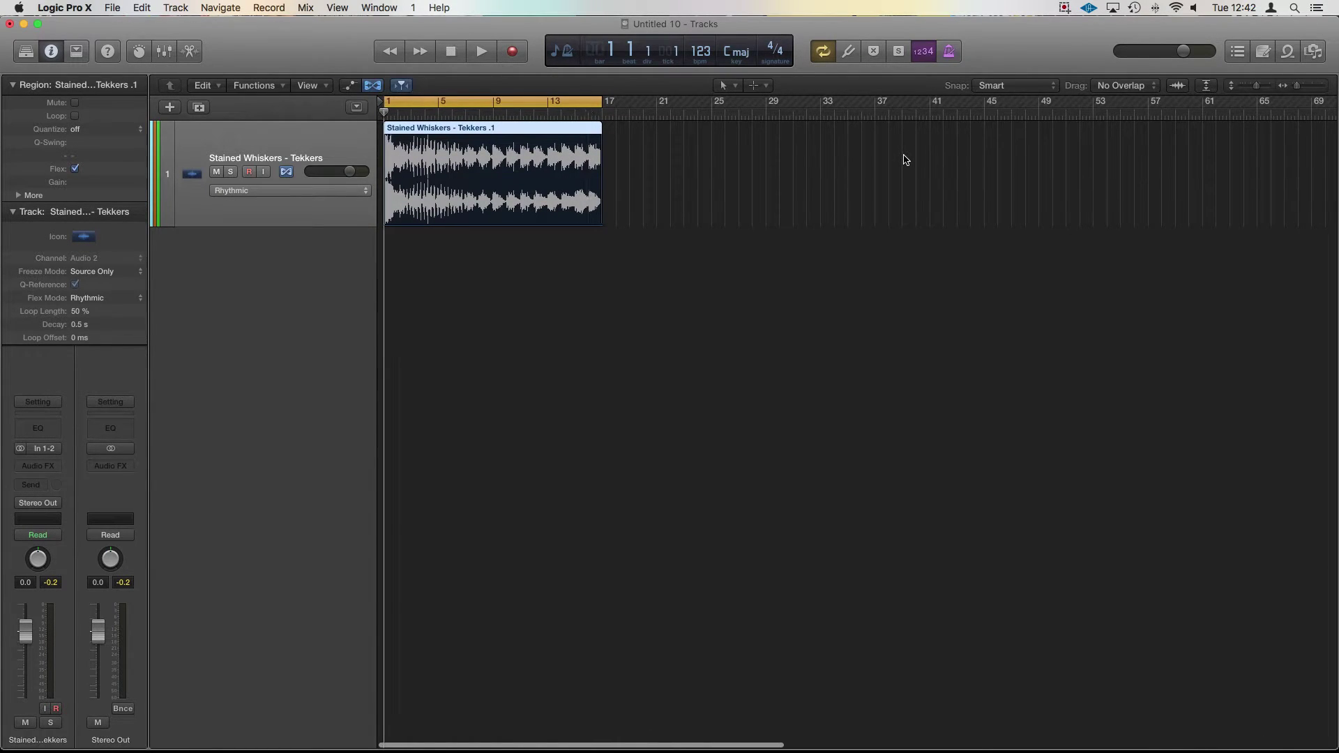
key("space")
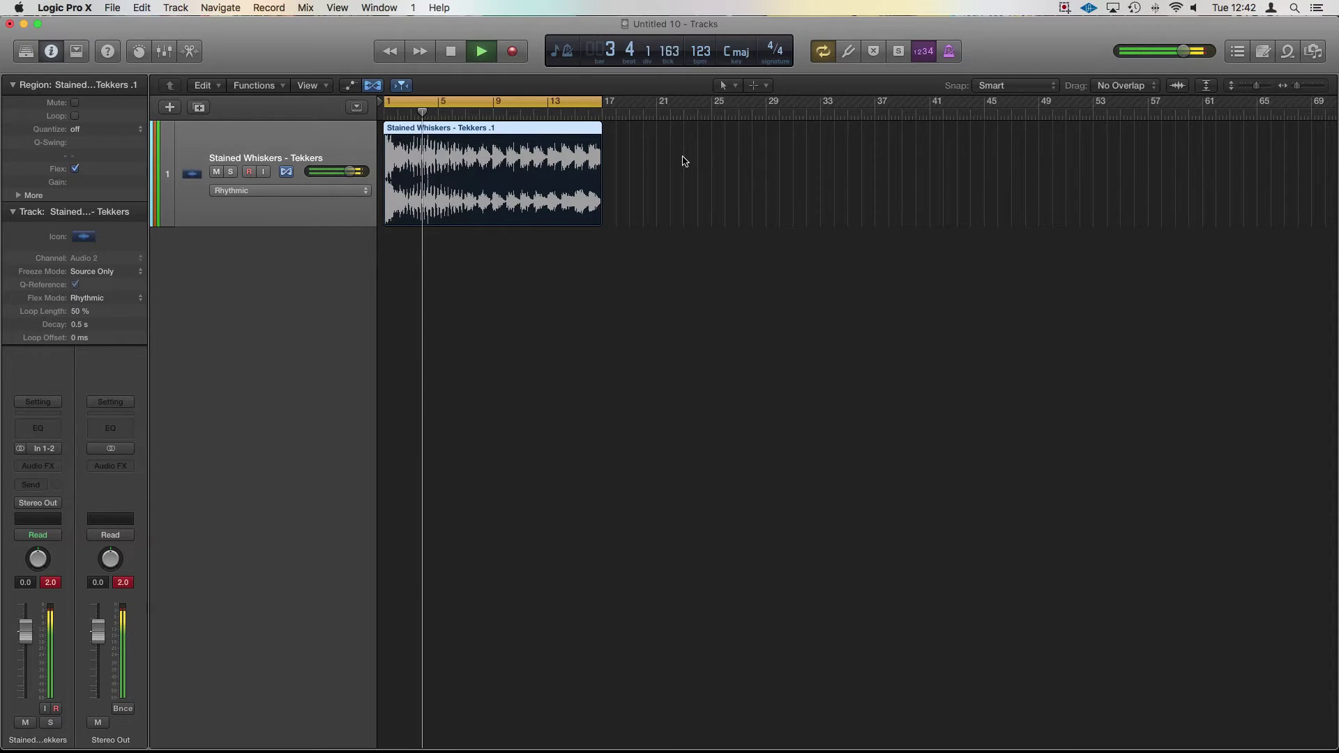
key("super+Right")
key("super+Up")
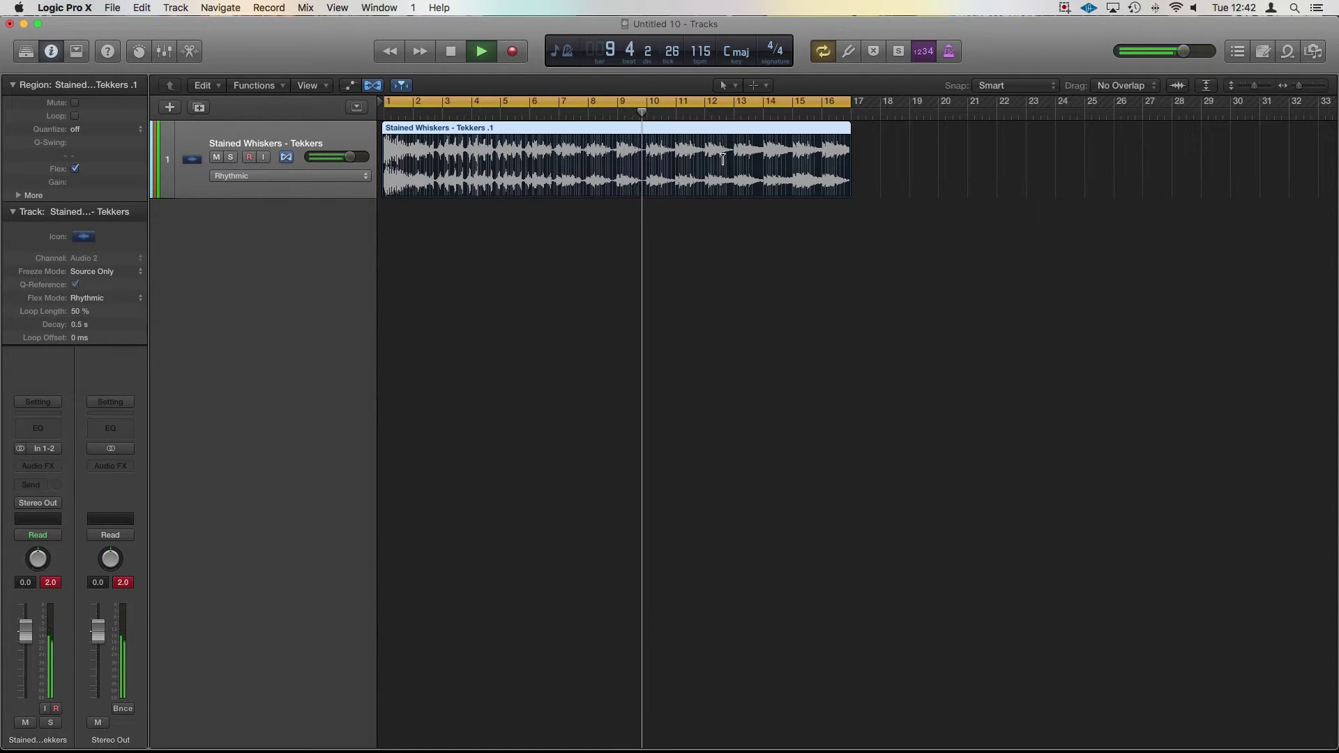
Step: Lower the tempo to about 110 bpm during playback, then stop and restore 120 bpm
left_click_drag(705, 51, 709, 67)
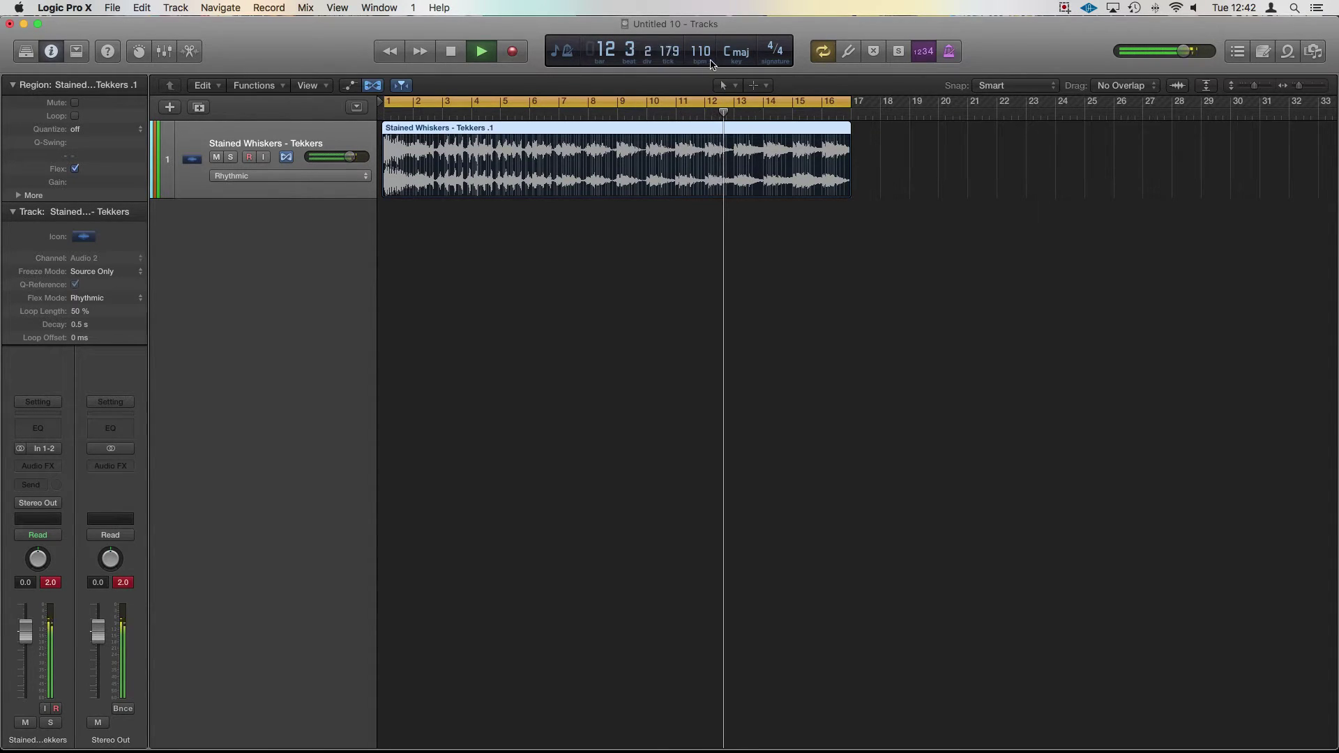
key("space")
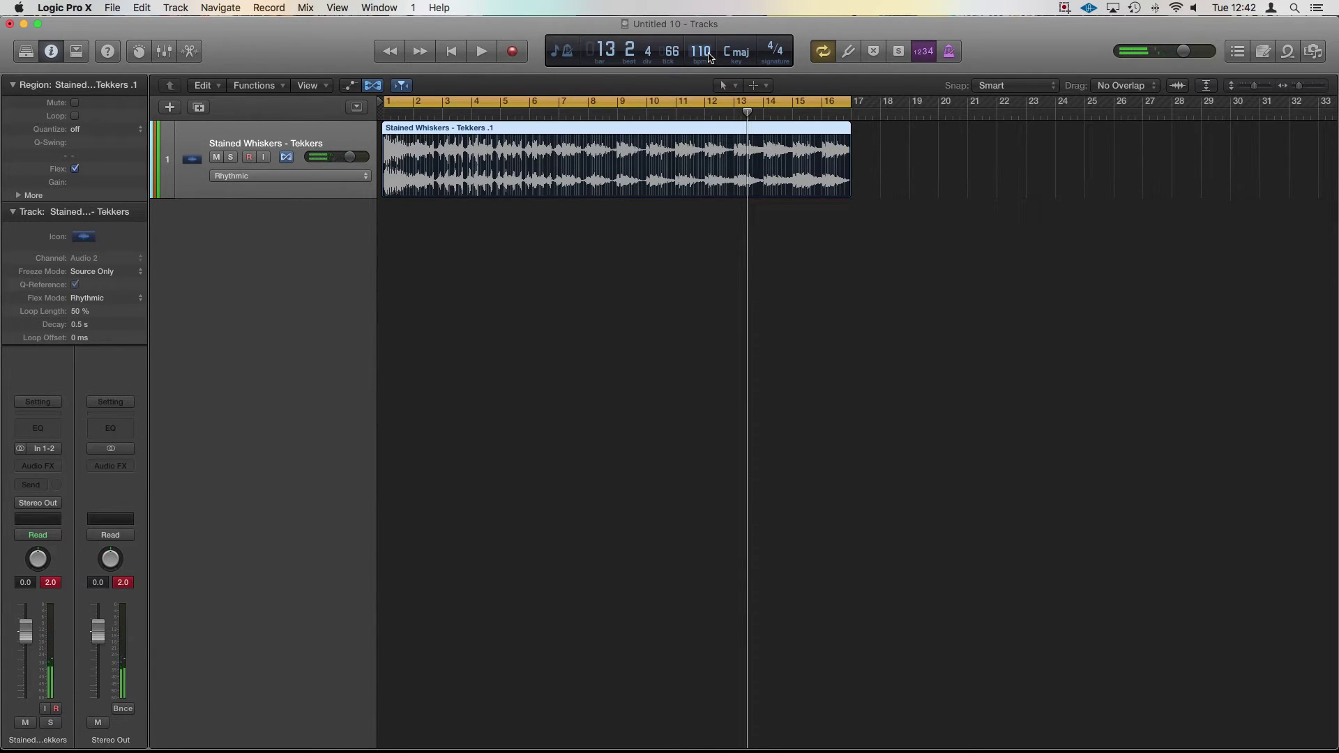
scroll(710, 56, "up", 5)
key("super+f")
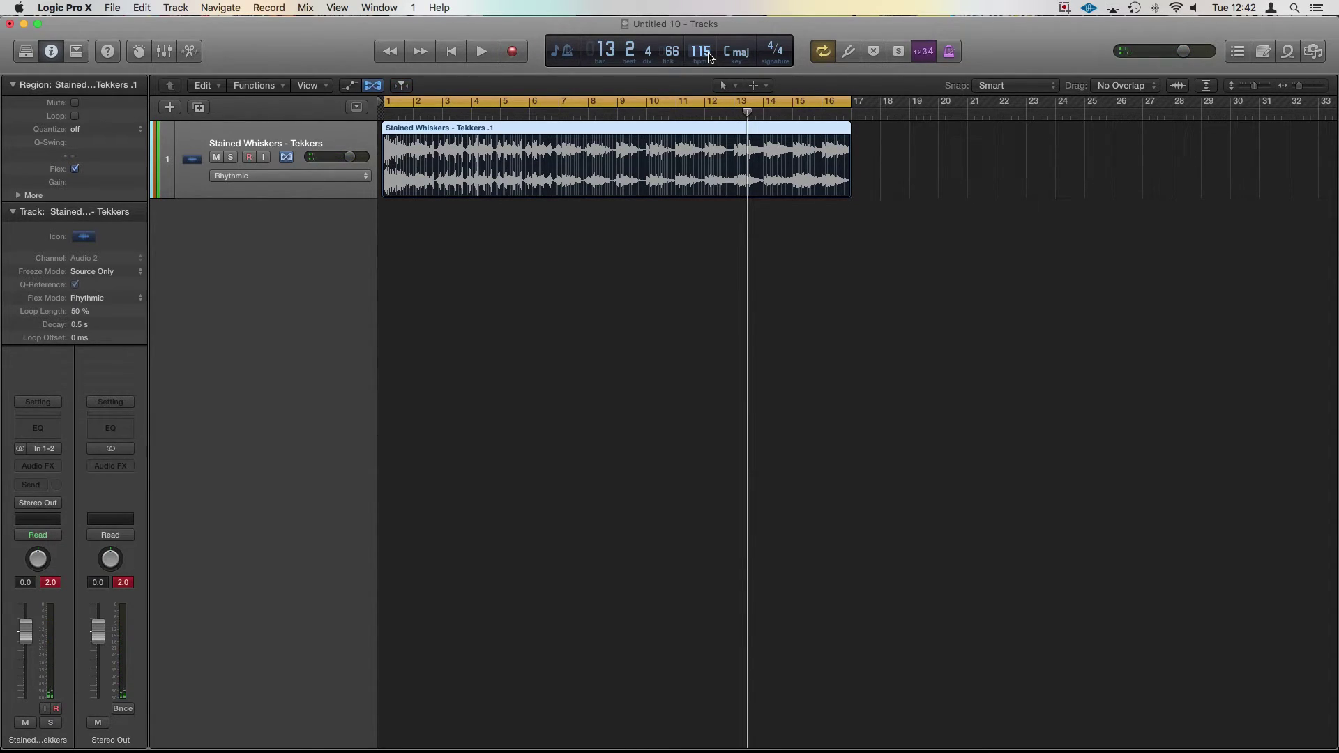
Step: Turn Flex off for the track, restore the region with Redo, and shorten it
left_click(285, 158)
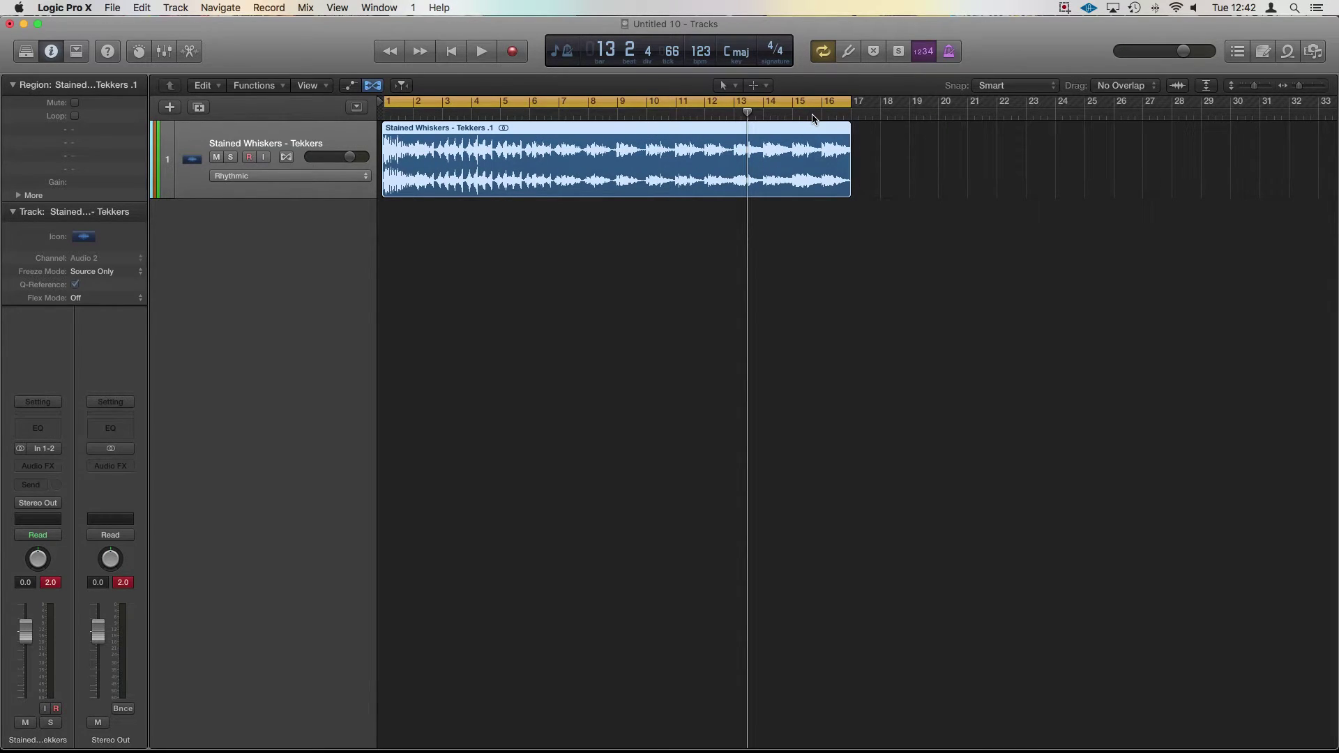
key("super+z")
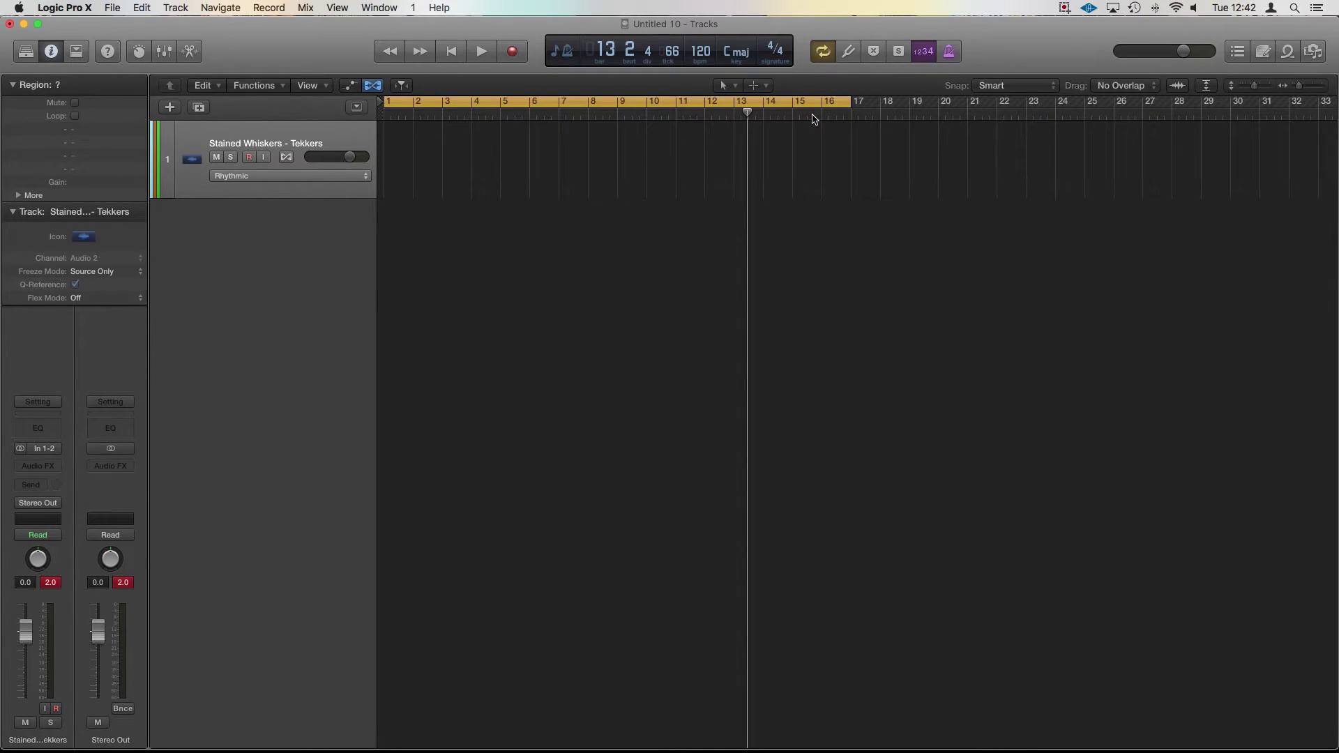
left_click(142, 7)
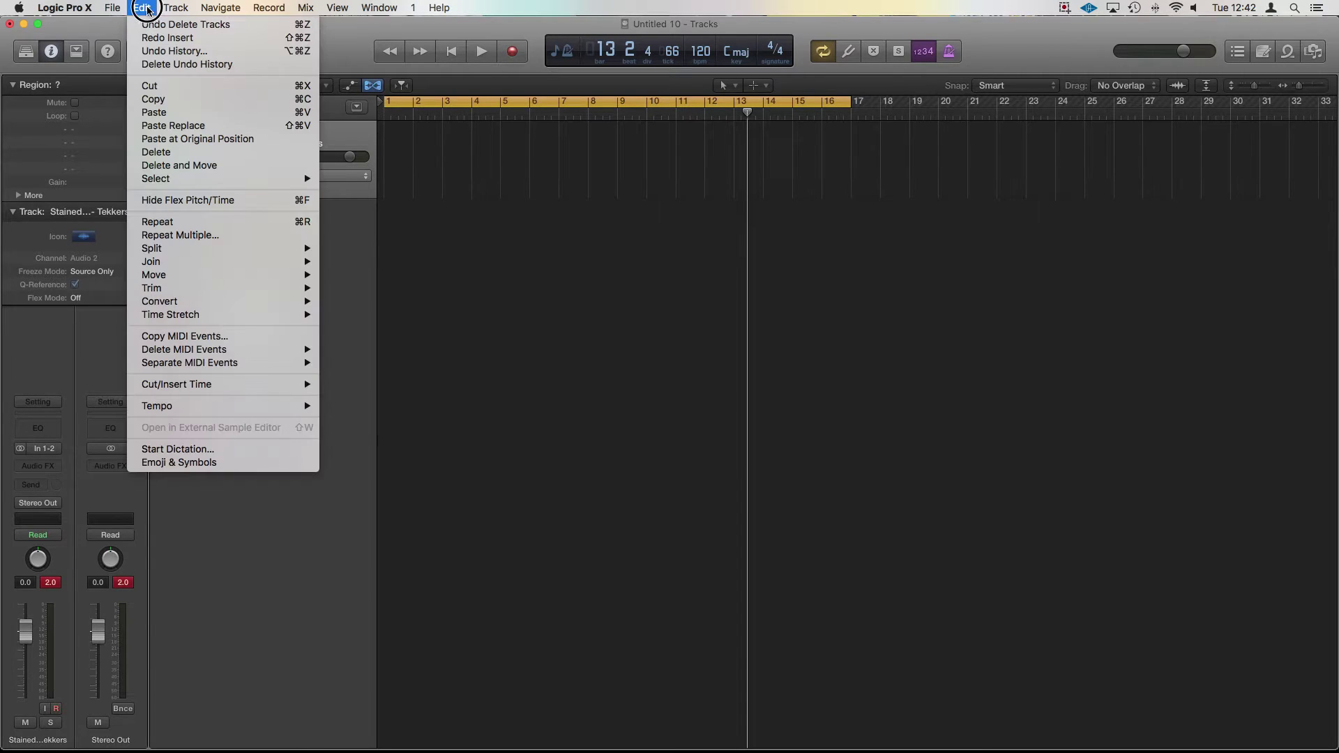
left_click(164, 38)
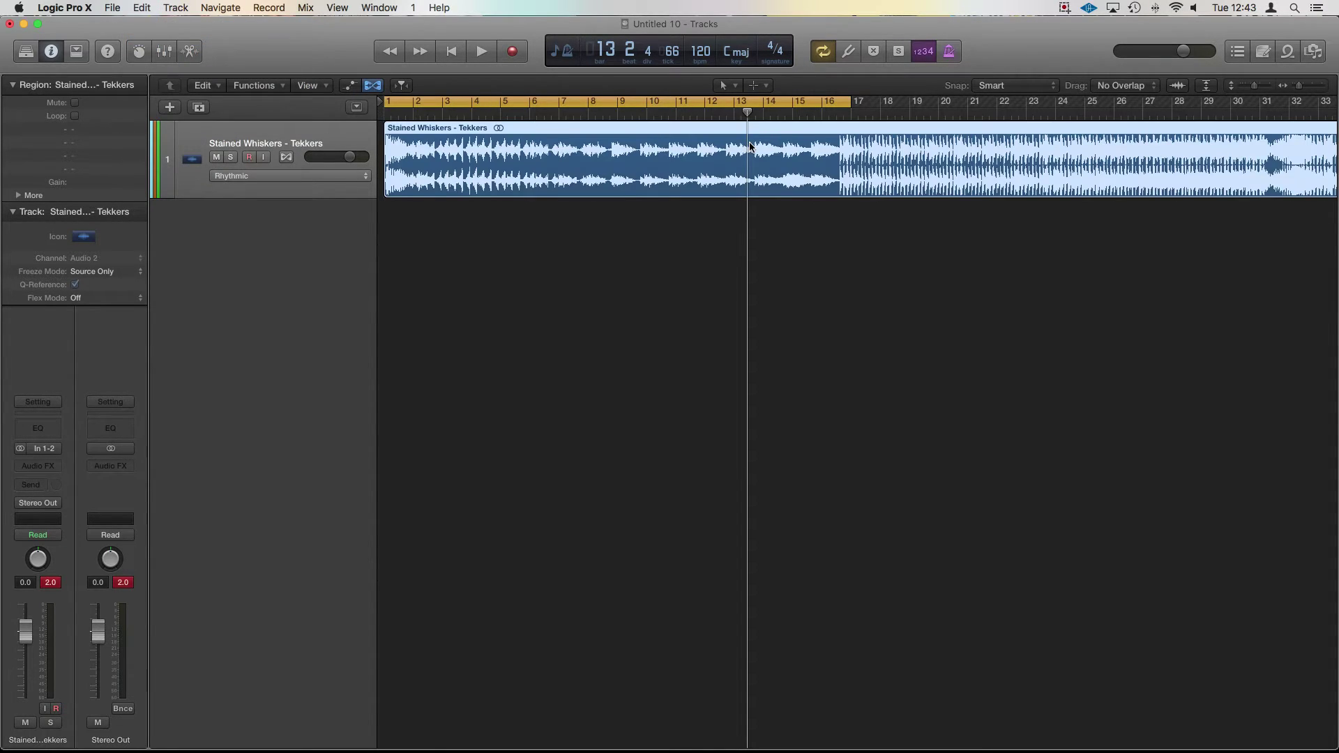
key("z")
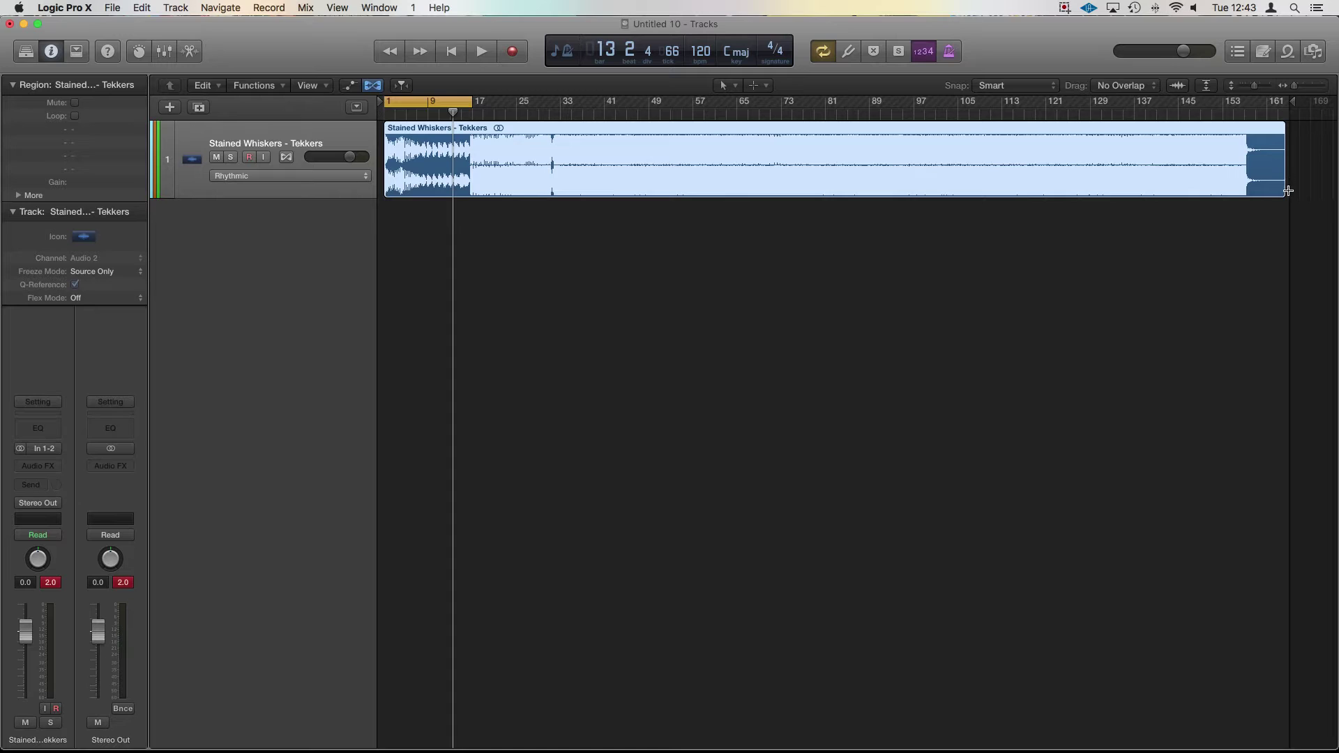
left_click_drag(1288, 191, 465, 129)
Step: Set the project tempo to 123 bpm and trim the region to end at bar 17
left_click_drag(700, 53, 734, 129)
left_click(735, 129)
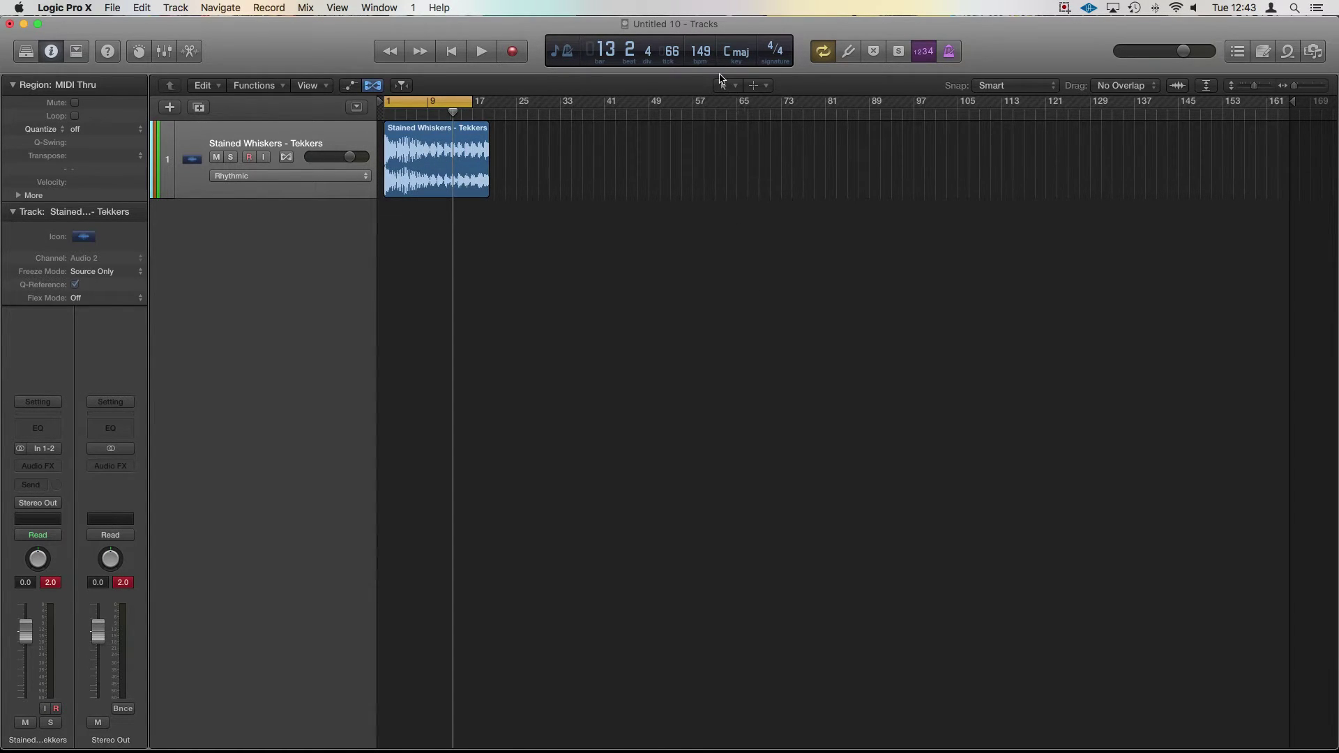
left_click_drag(700, 53, 717, 128)
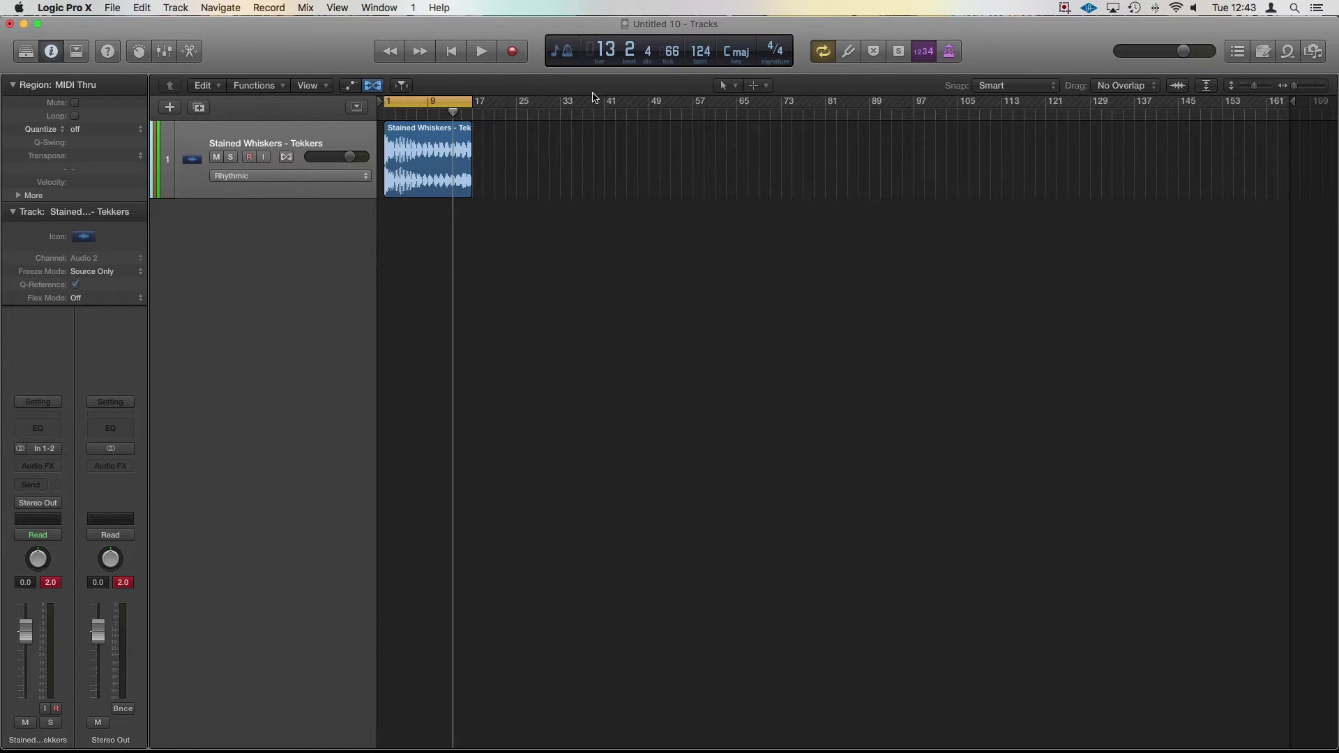
left_click(143, 9)
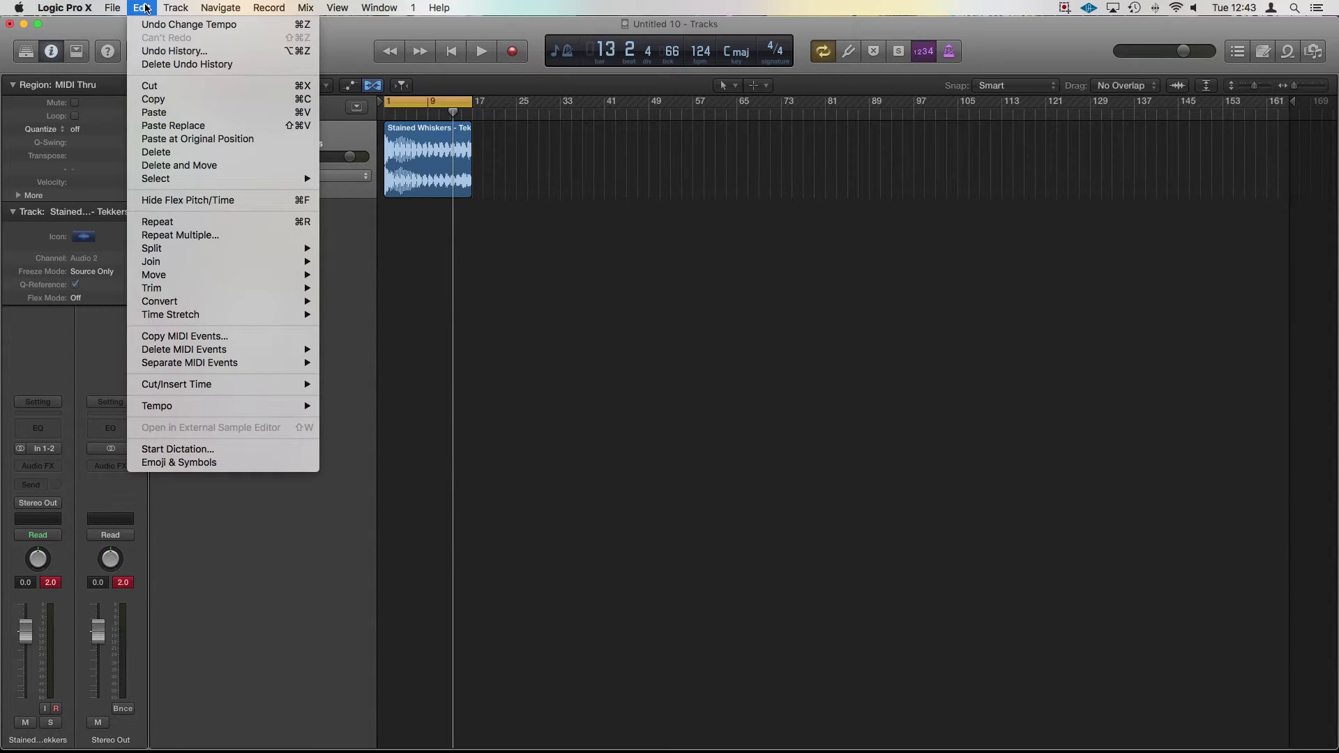
left_click(412, 112)
scroll(556, 170, "up", 5)
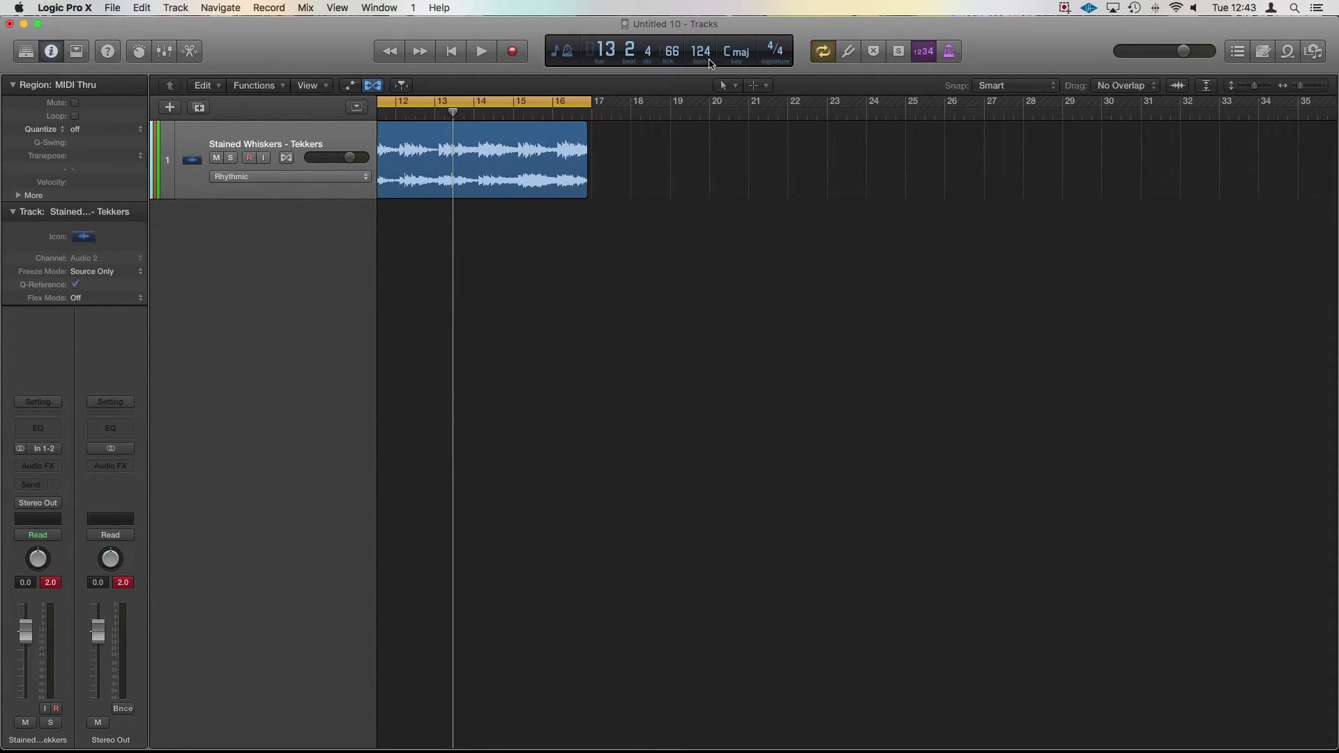
left_click_drag(710, 62, 709, 59)
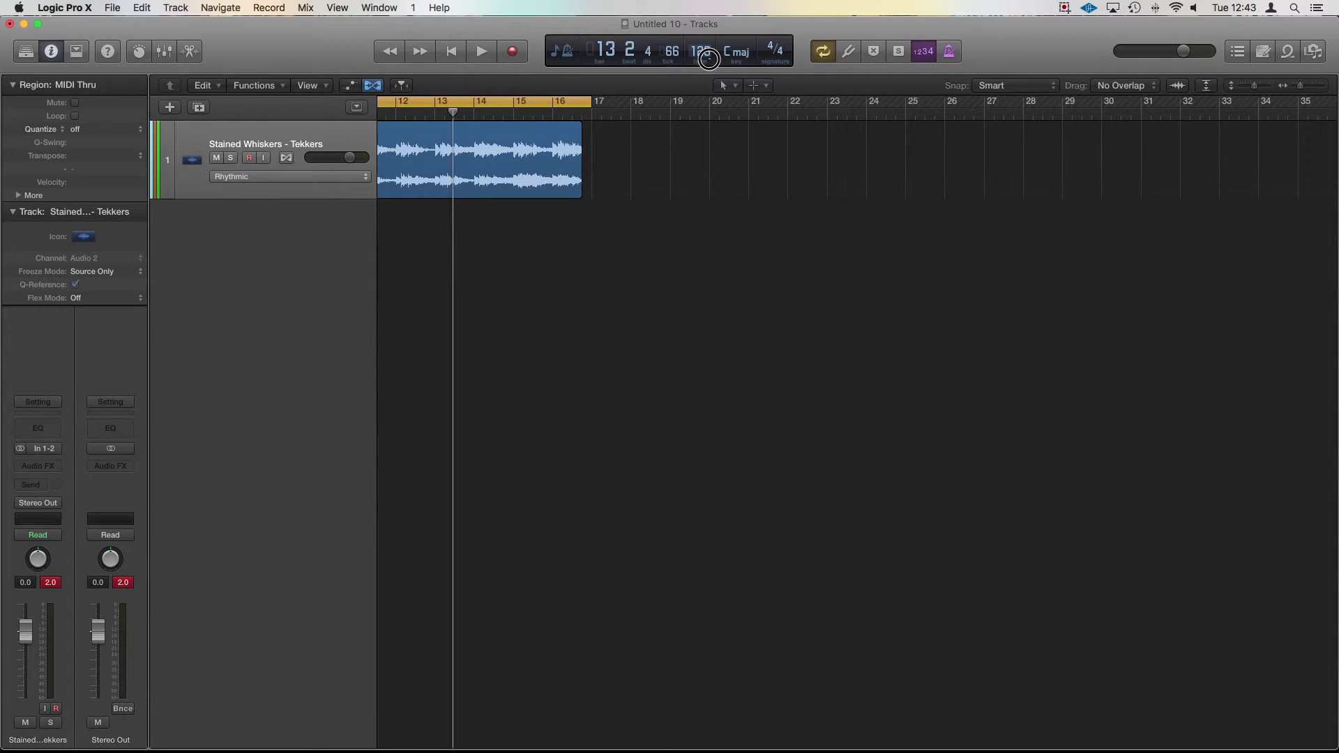
mouse_move(579, 191)
left_mouse_down()
mouse_move(619, 190)
mouse_move(587, 192)
left_mouse_up()
Step: Run Detect Tempo on the selected region and accept its 120.6 bpm tempo
key("z")
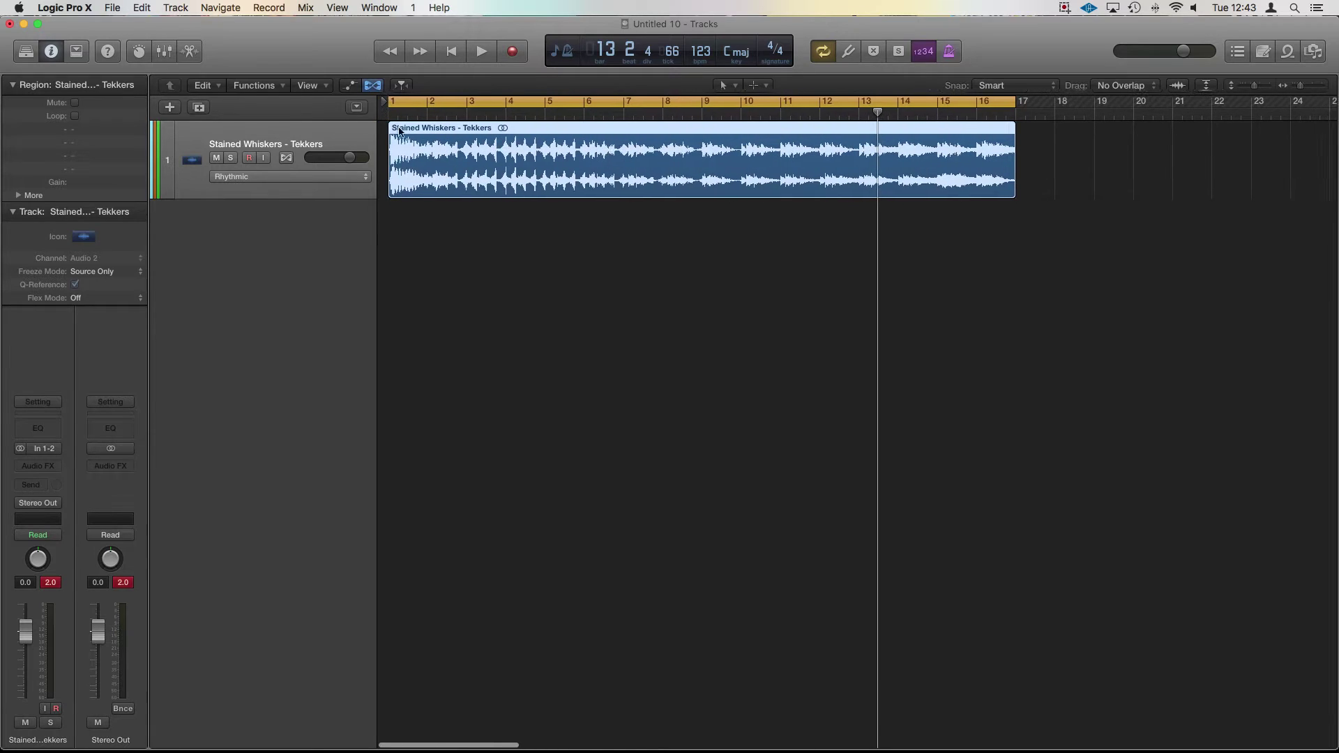
left_click(142, 8)
mouse_move(223, 407)
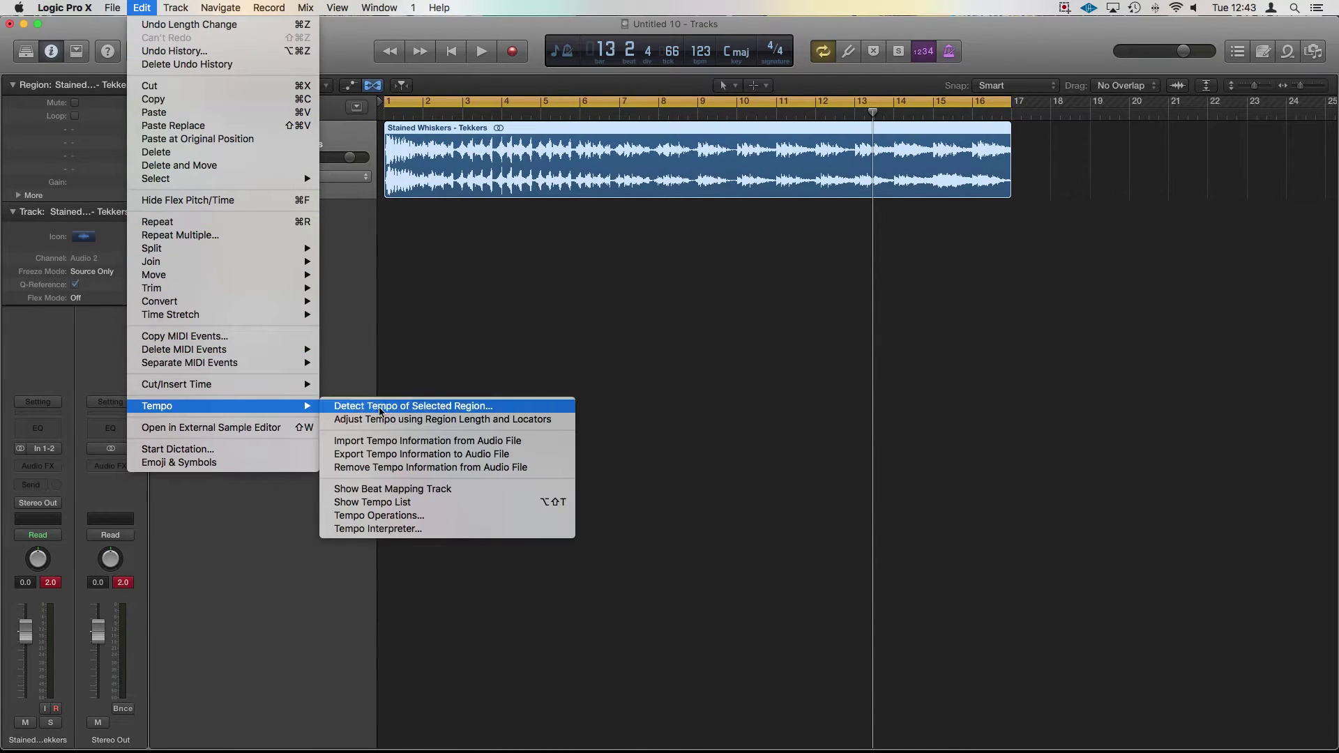
left_click(388, 407)
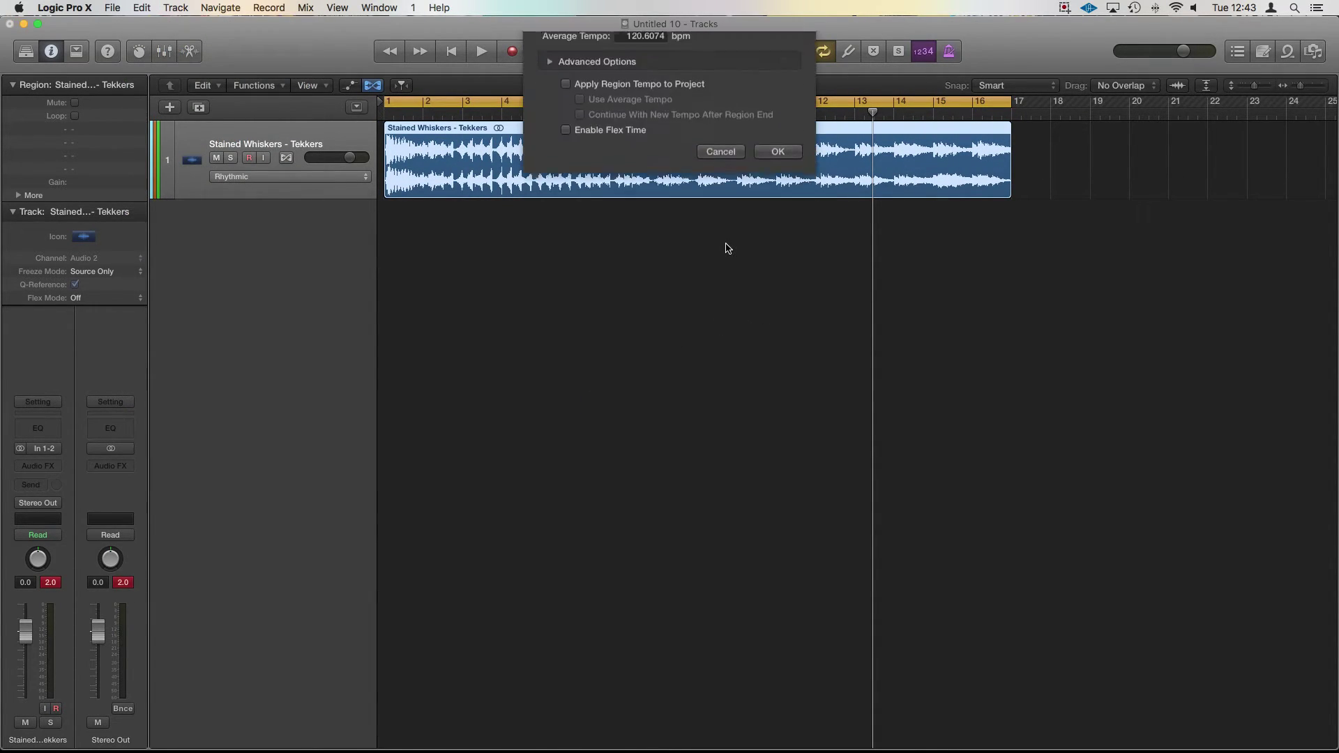
key("Return")
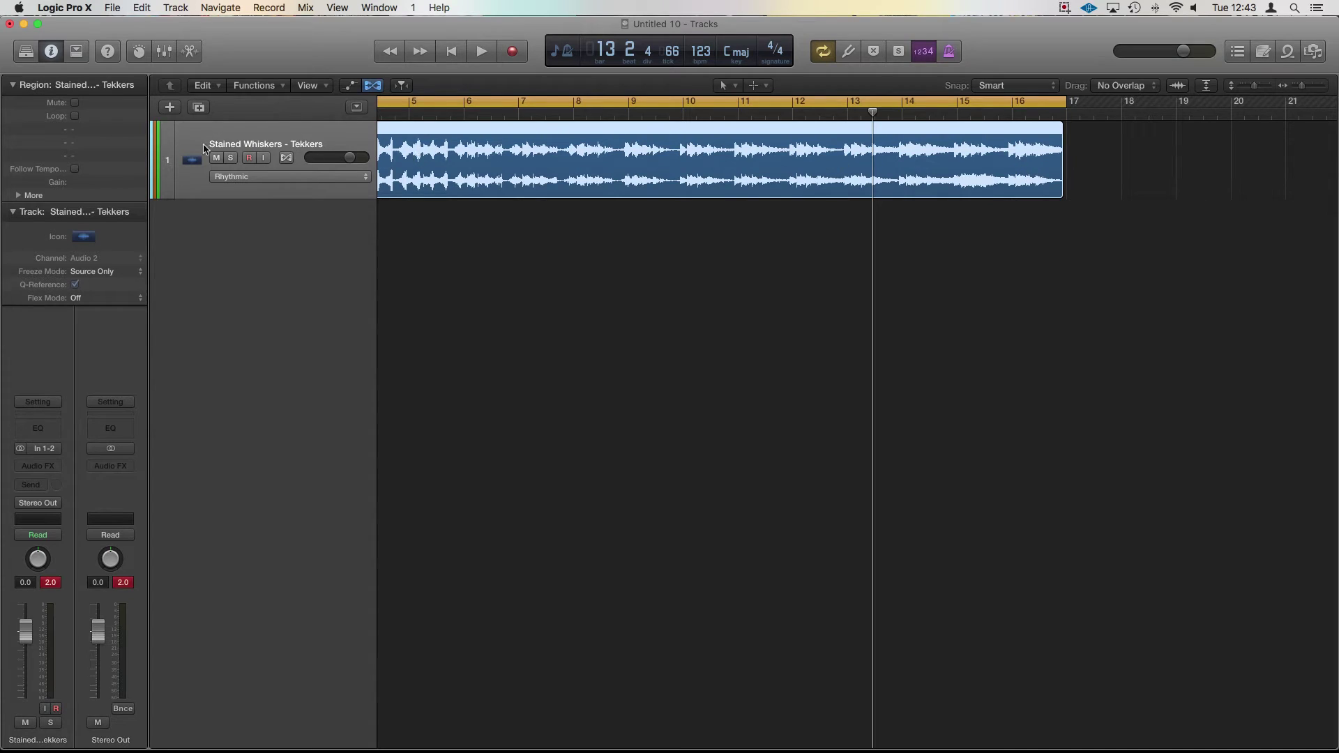
Step: Turn Flex back on, make the region end at bar 17, and play from the start
left_click(289, 159)
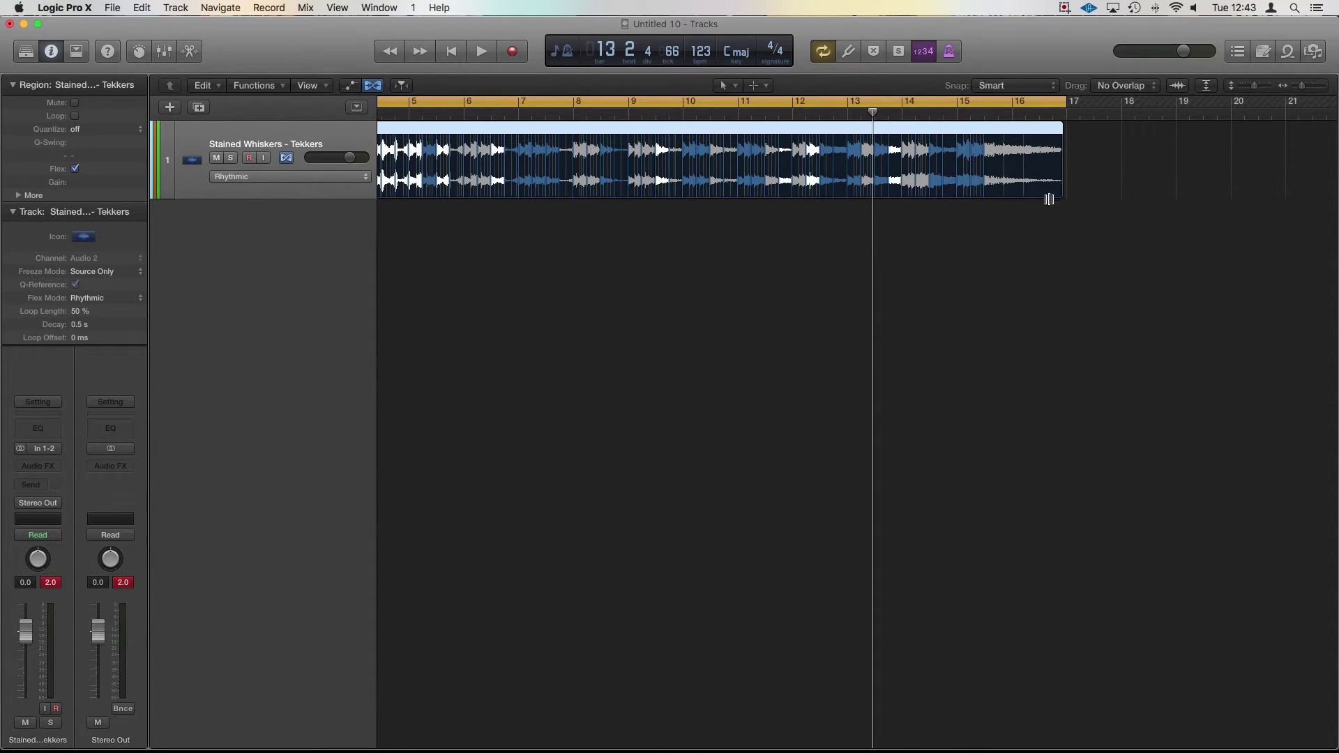
left_click_drag(1060, 135, 1068, 135)
key("Return")
key("space")
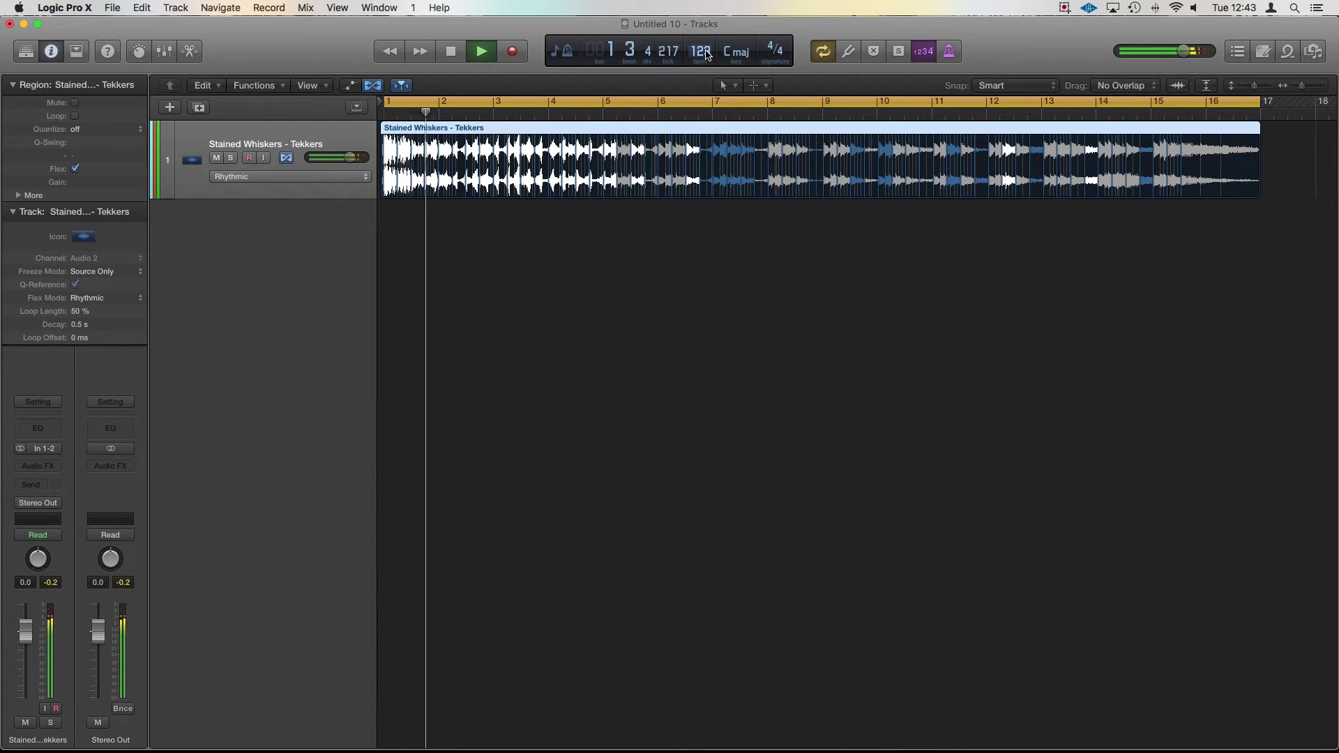
Step: Add a flex marker on the region, stop playback, and zoom in on the waveform
left_click(720, 141)
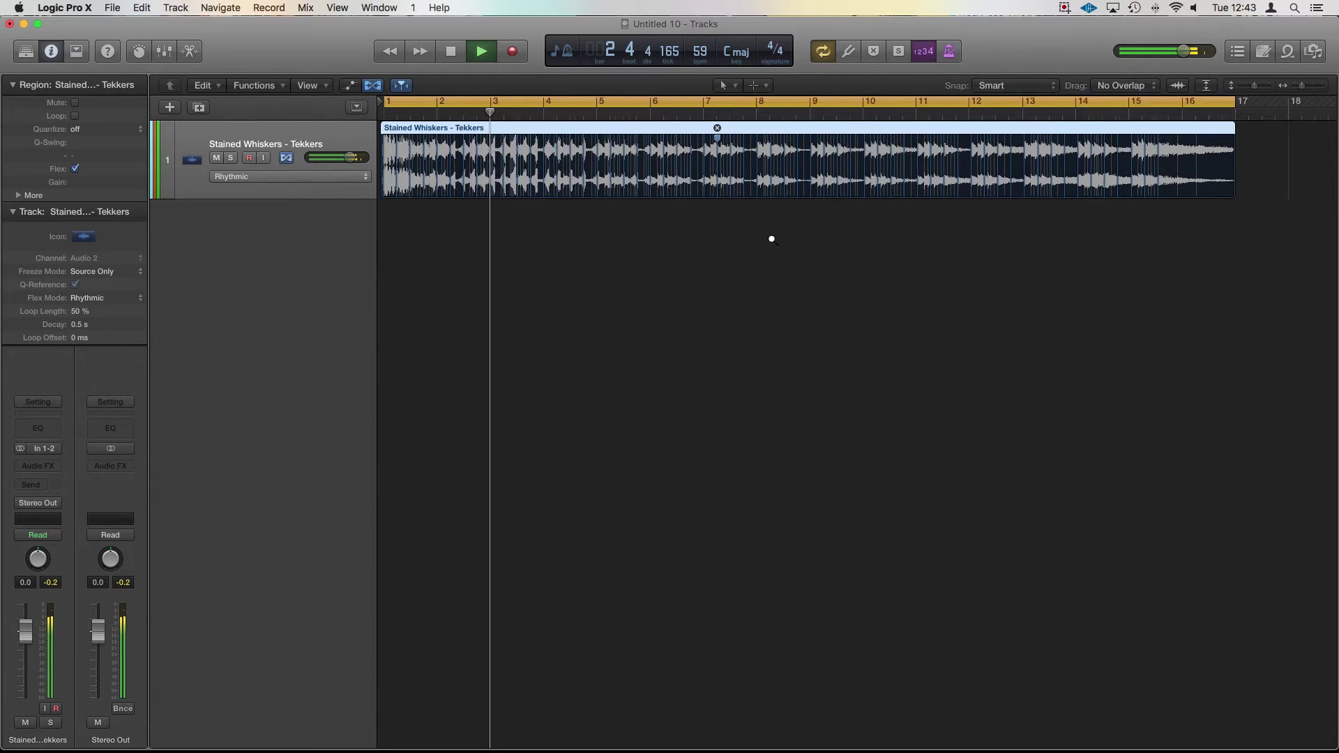
key("super+Left")
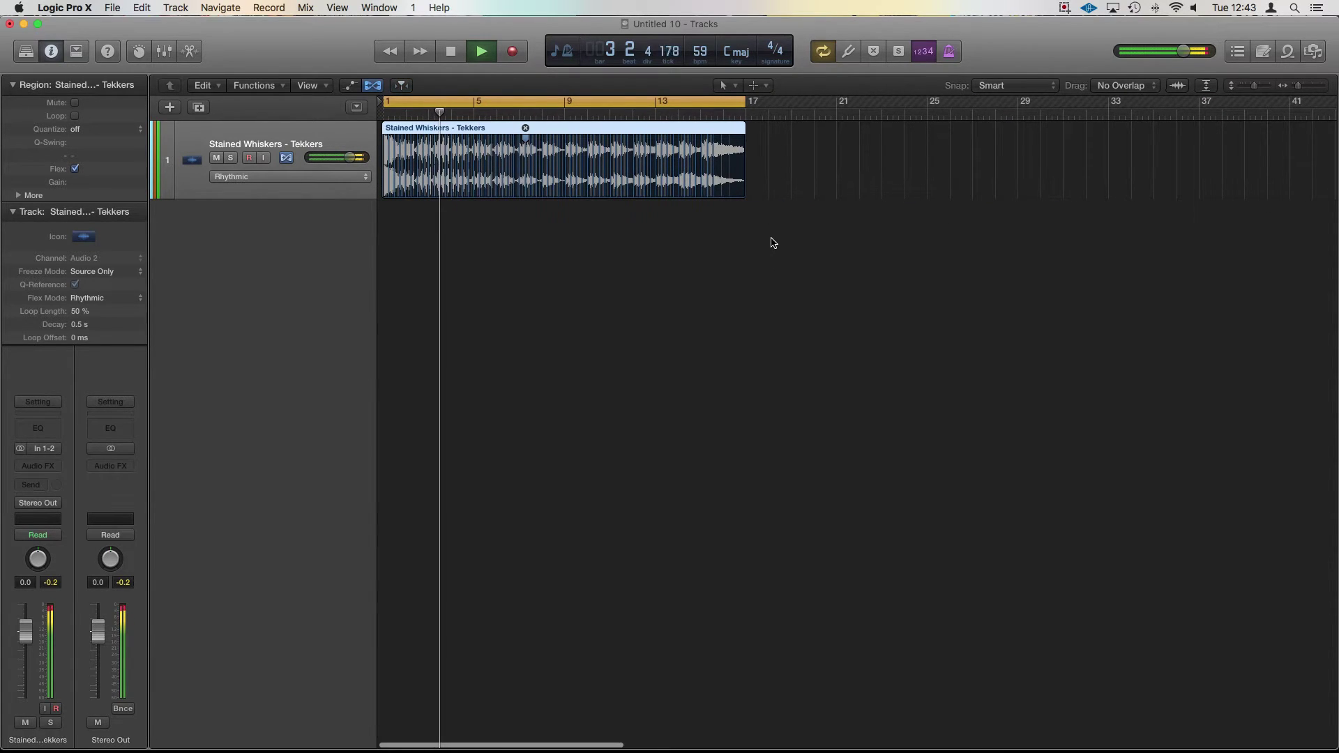
key("super+Right")
key("super+Right")
key("space")
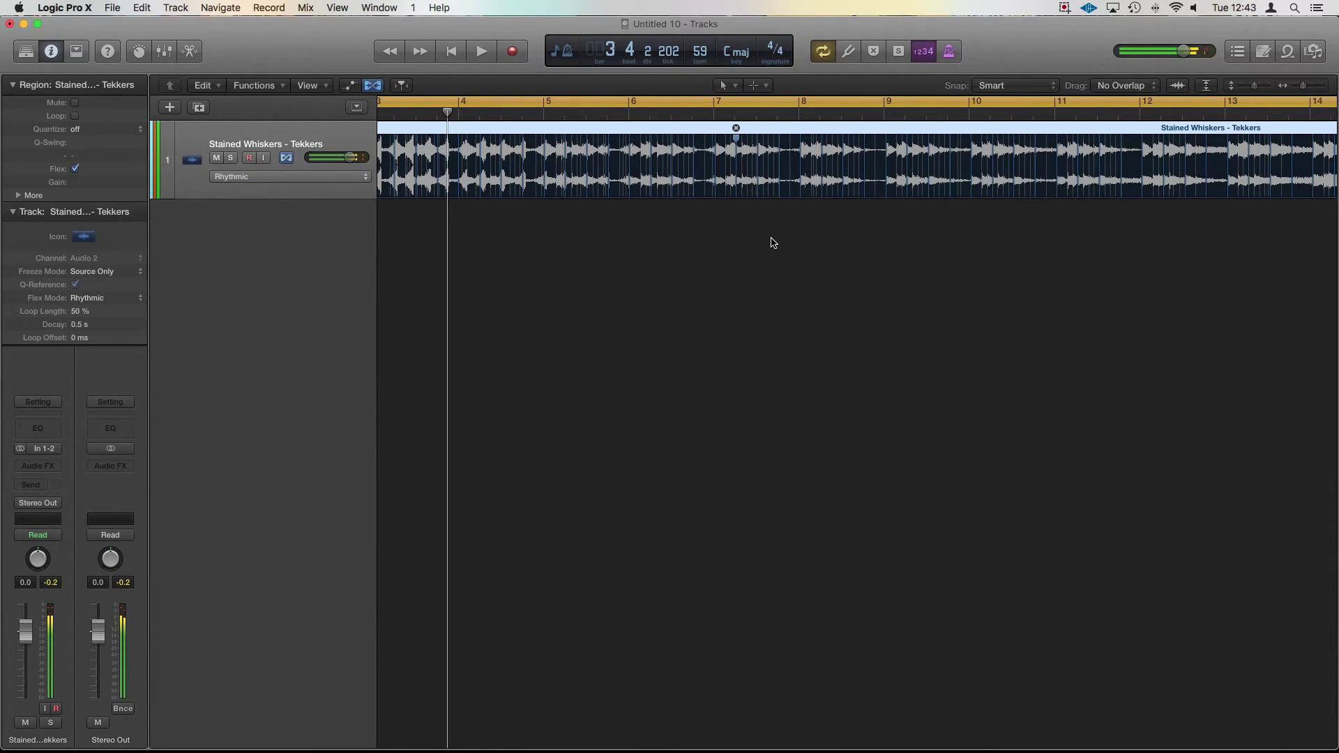
key("super+Left")
key("super+Down")
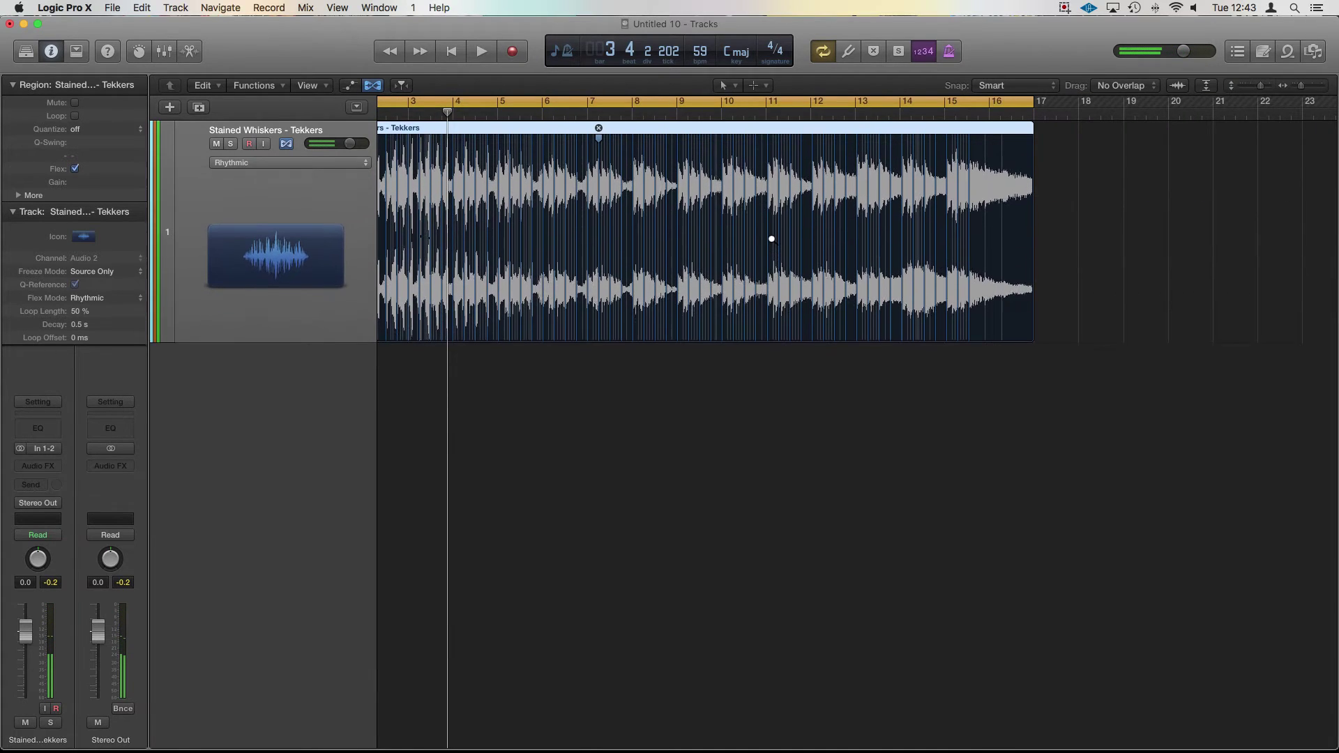
key("super+Right")
key("super+Right")
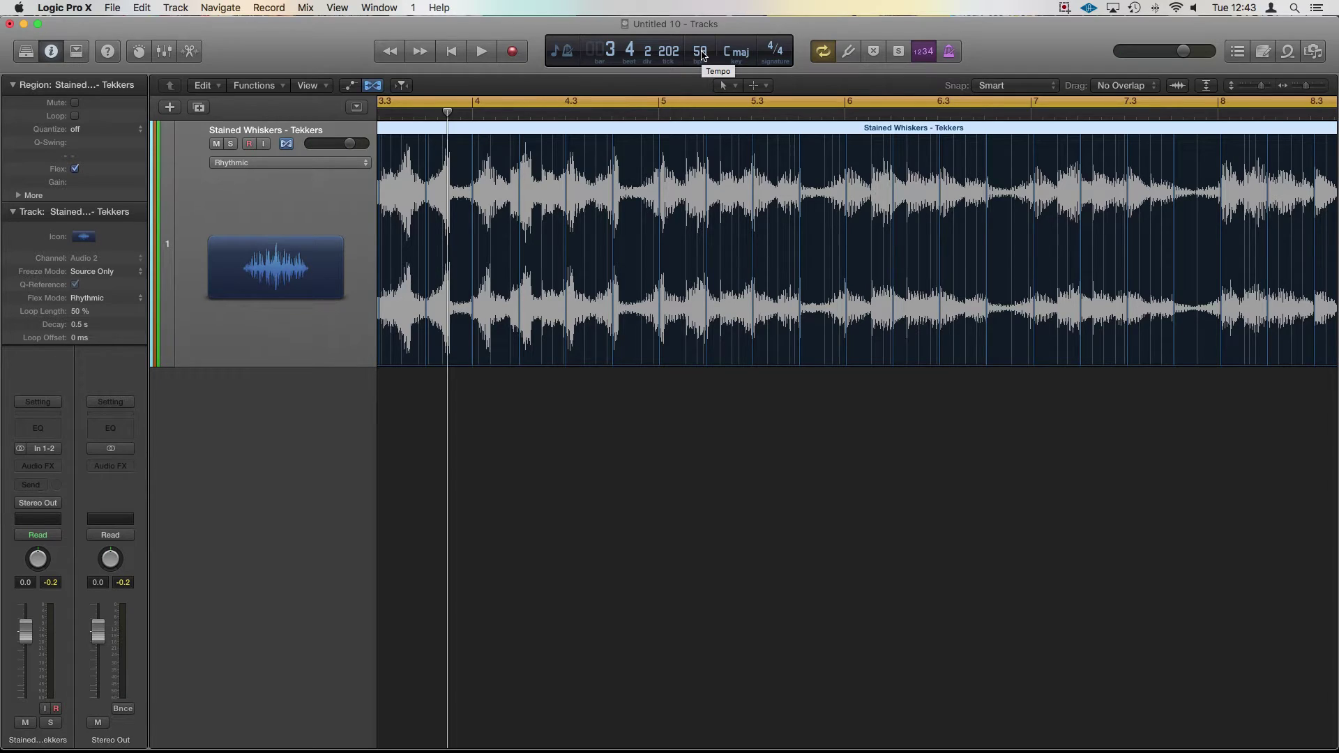
Step: Drop the project tempo to about 6 bpm and play the region from the start
left_click_drag(703, 56, 709, 90)
left_click_drag(737, 180, 739, 249)
key("Return")
key("space")
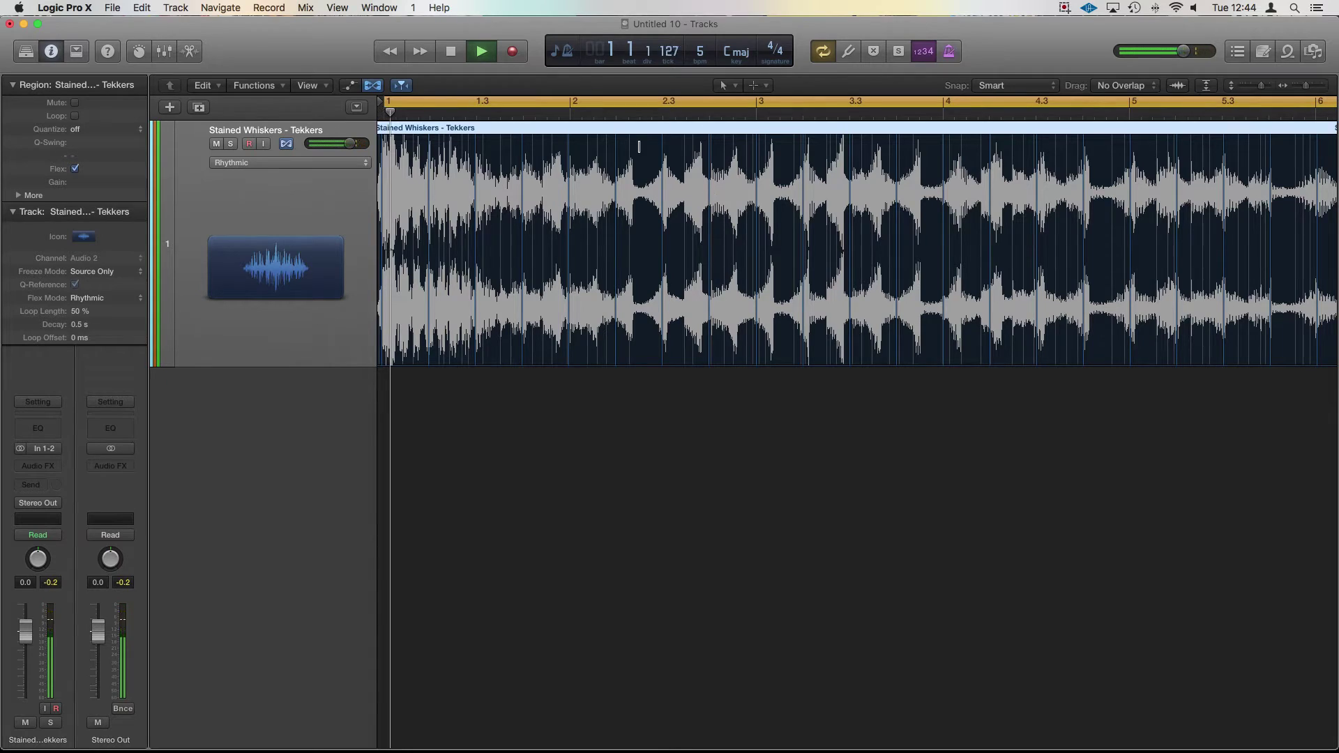
Step: Audition spots around bar 2 beat 3 and bar 3 beat 3, then stop playback
left_click(606, 113)
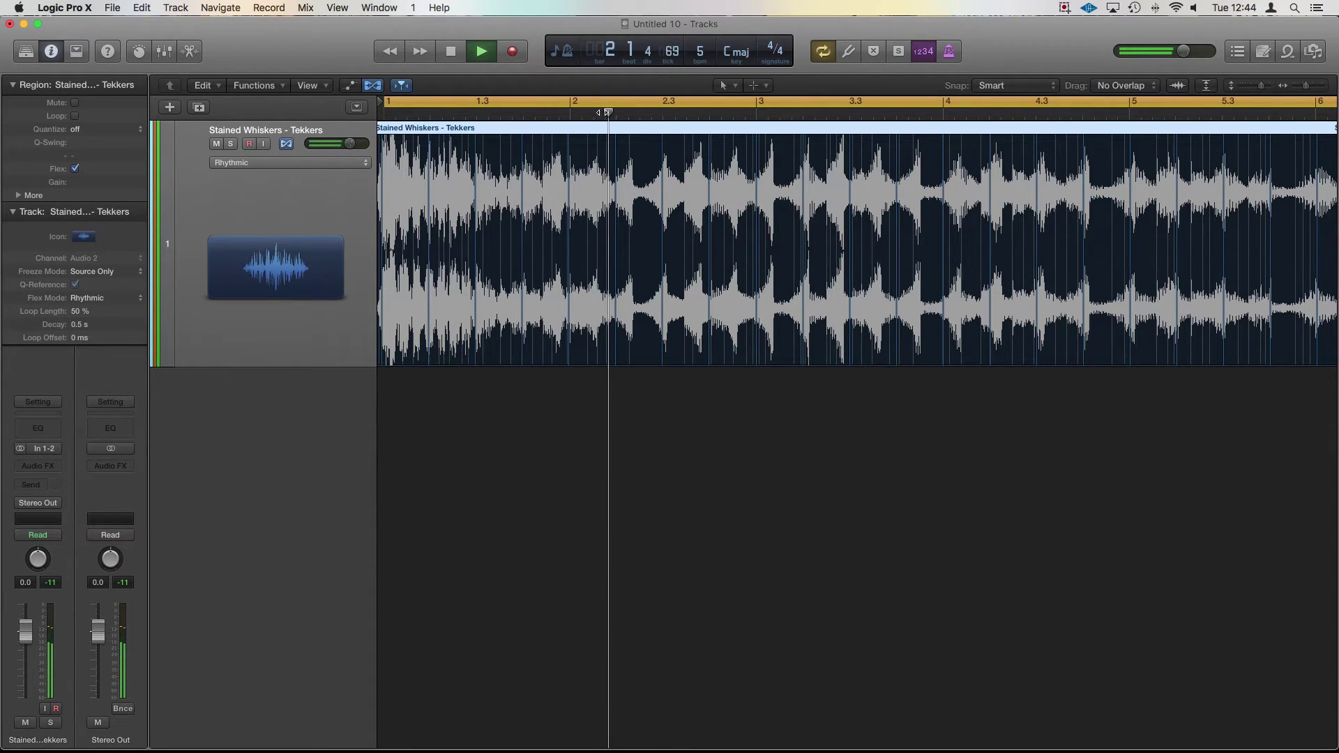
left_click(593, 112)
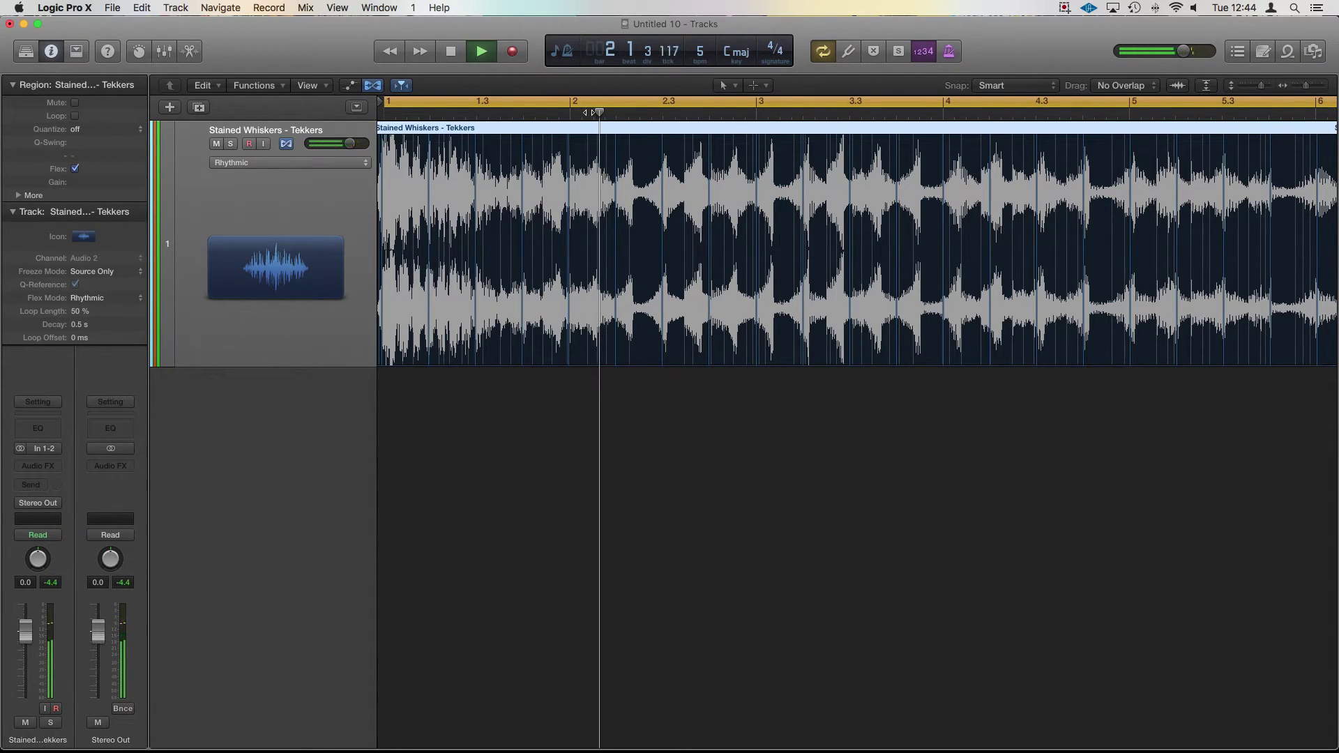
left_click(664, 112)
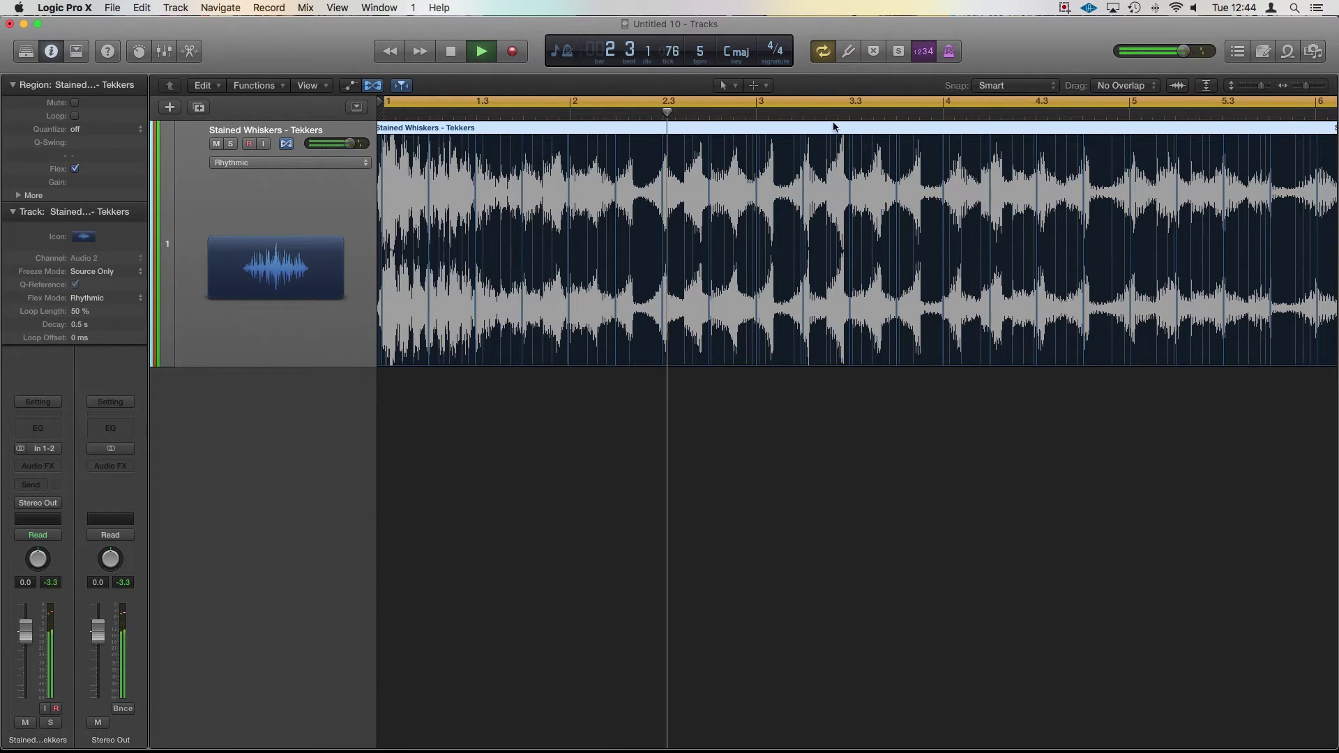
left_click(861, 112)
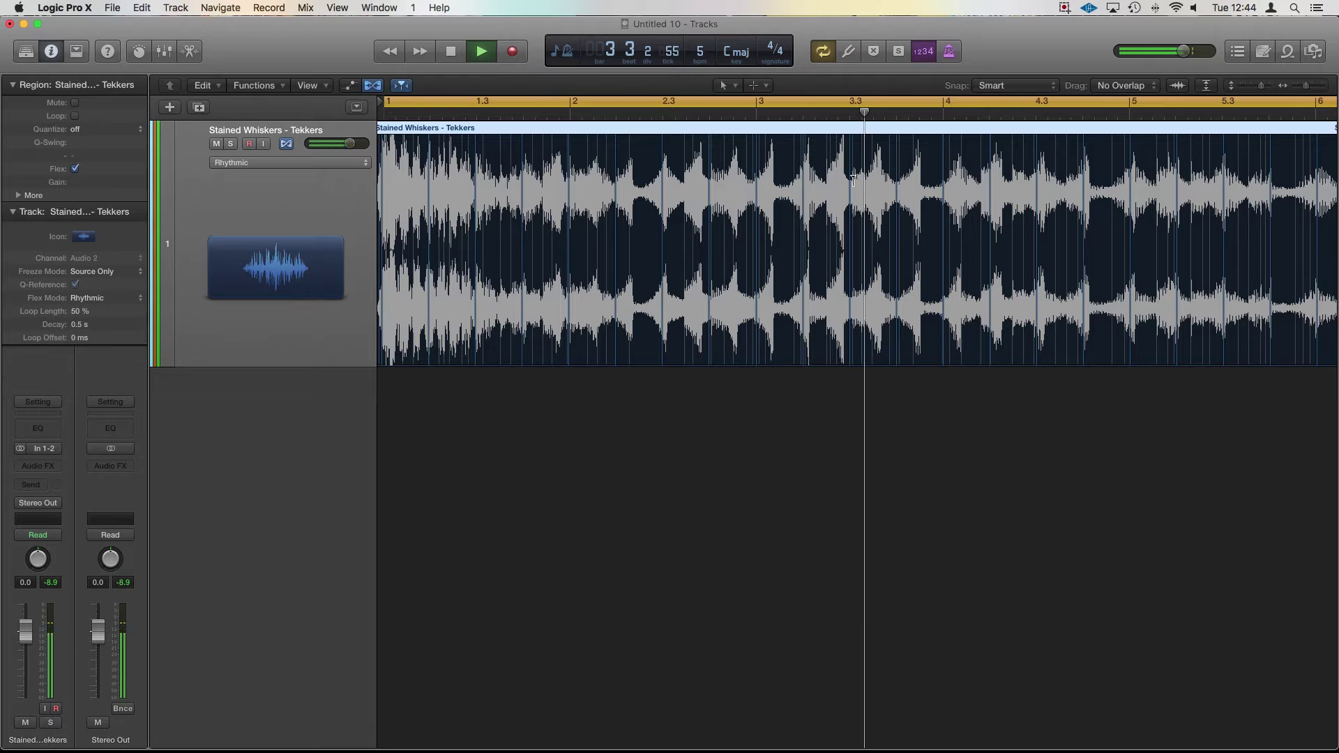
left_click(862, 112)
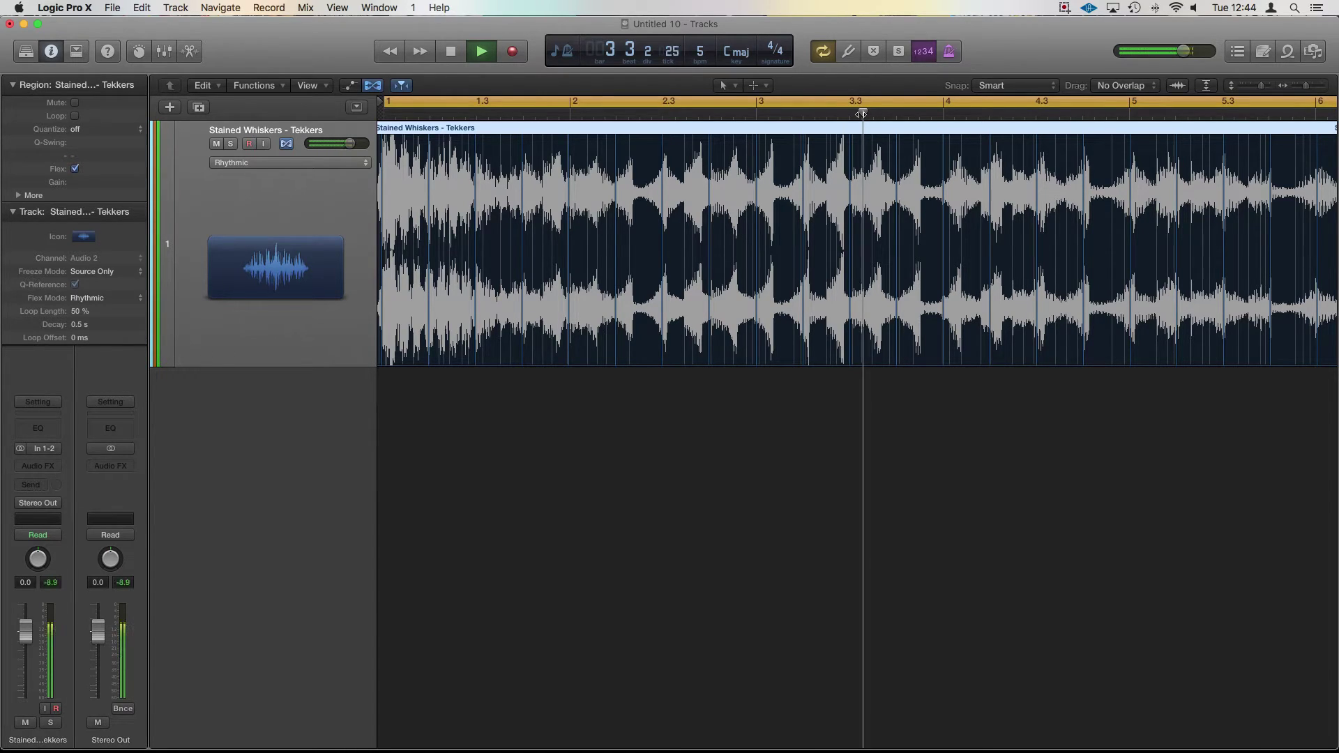
left_click(850, 113)
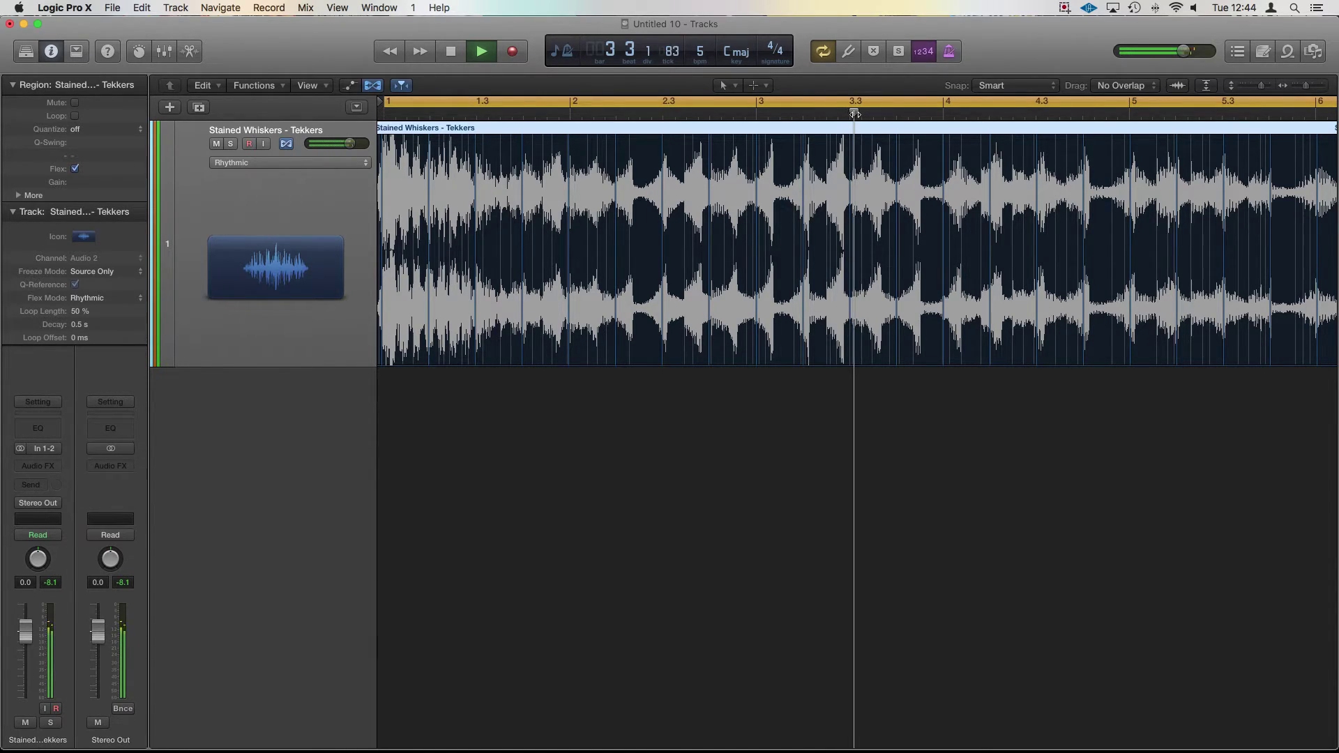
key("space")
Step: Start playback zoomed in near bar 4 and turn Cycle looping off
scroll(856, 113, "right", 5)
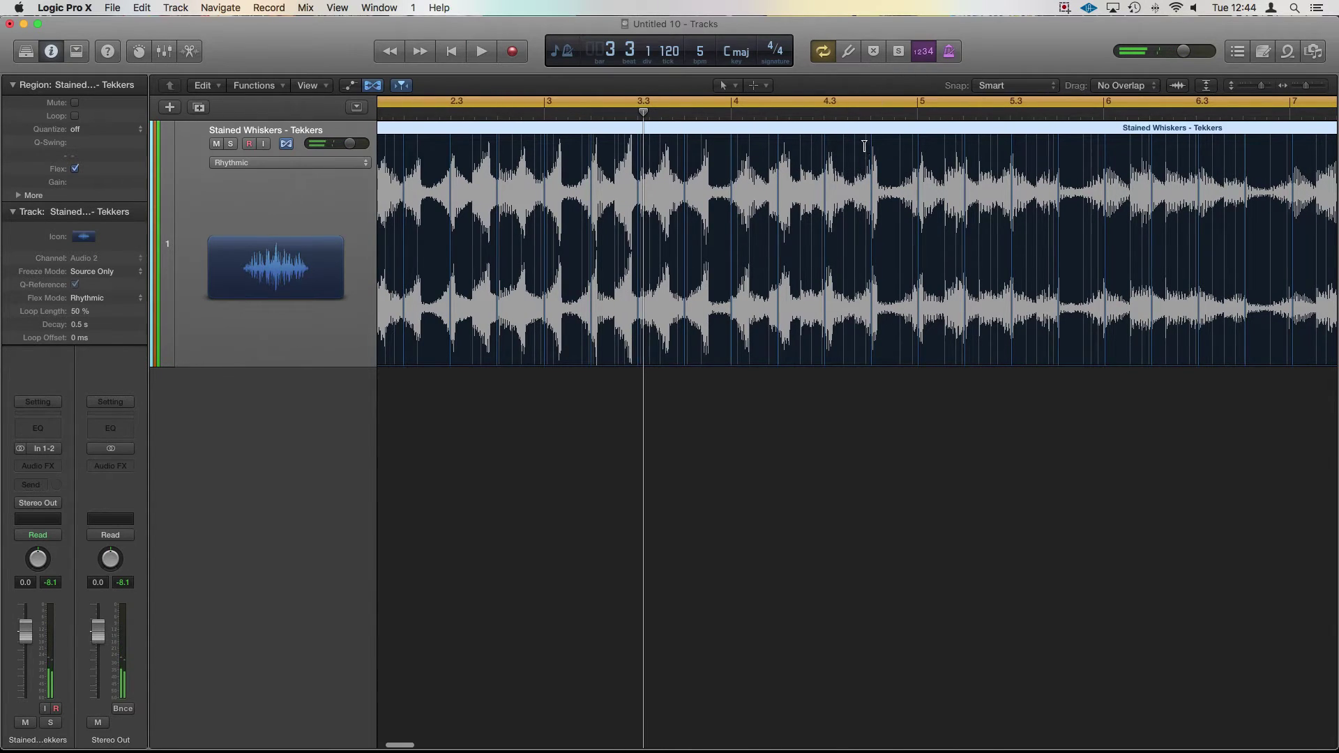
left_click(871, 112)
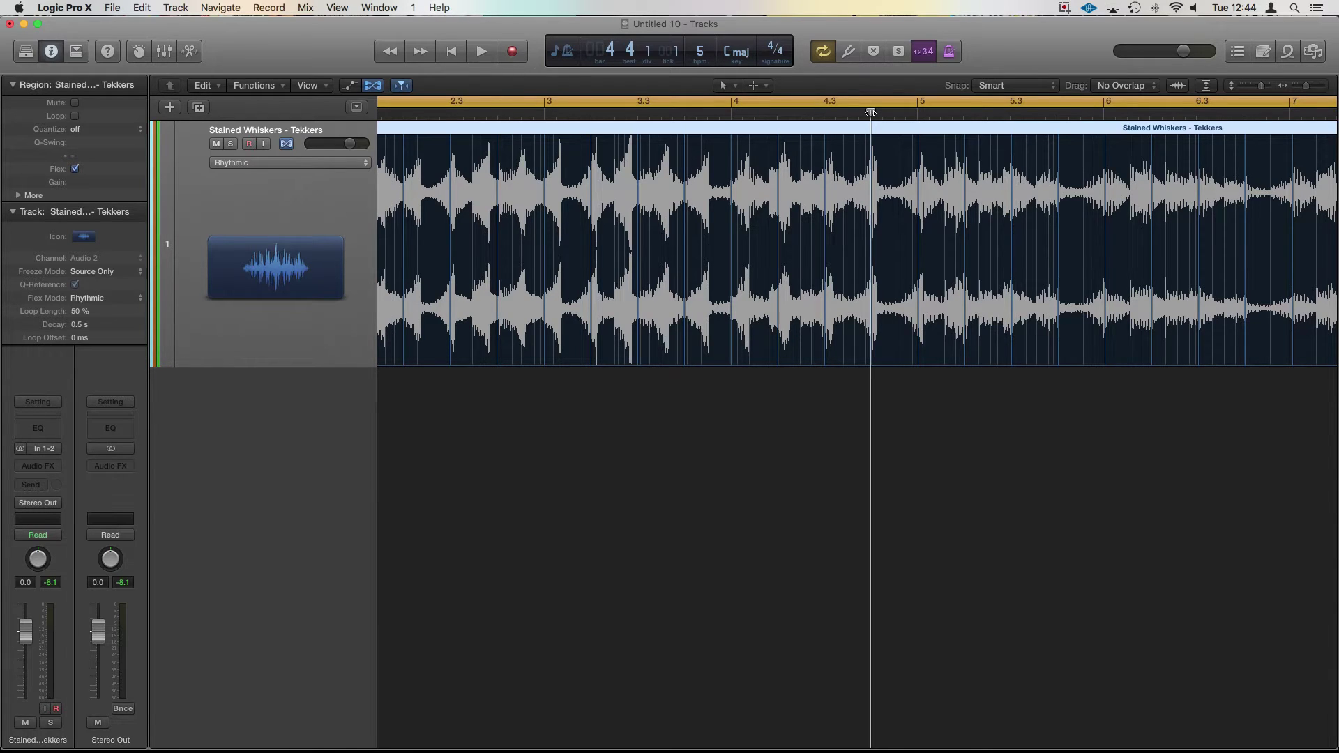
key("super+Right")
key("super+Right")
key("super+Right")
key("super+Right")
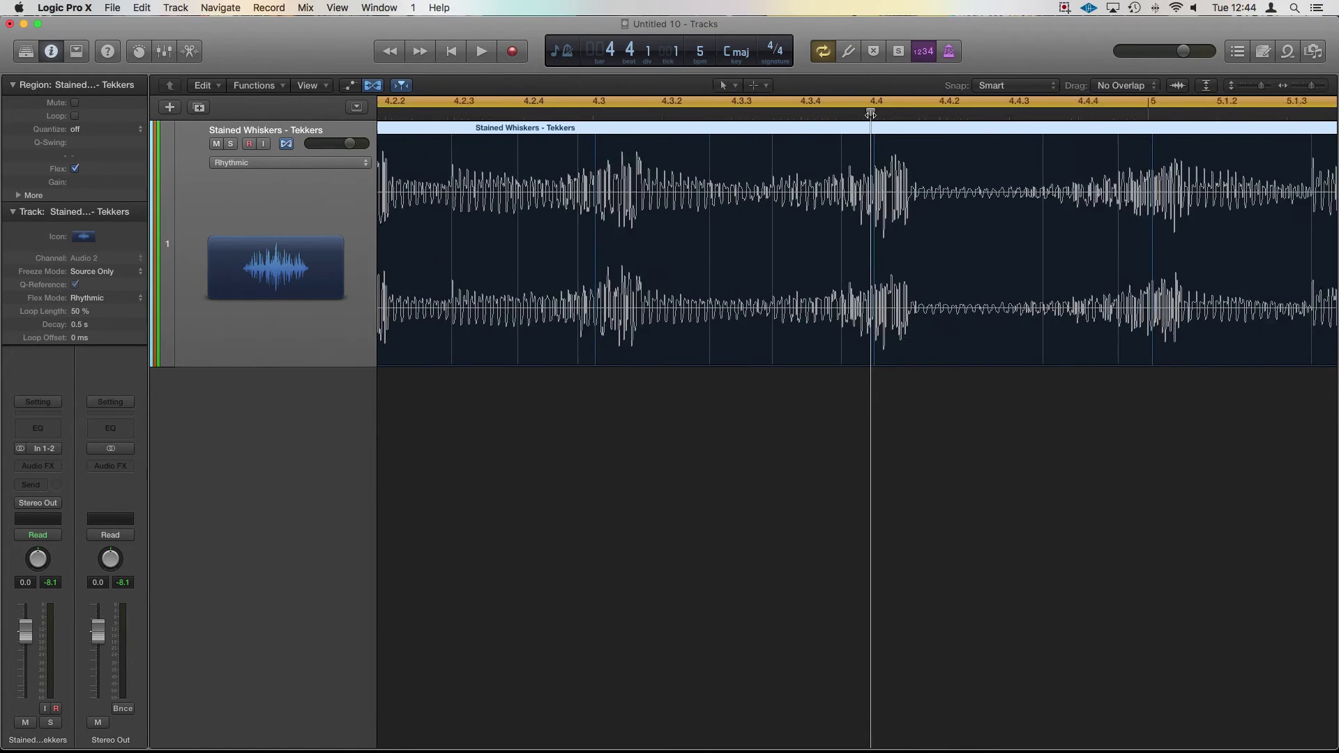
key("space")
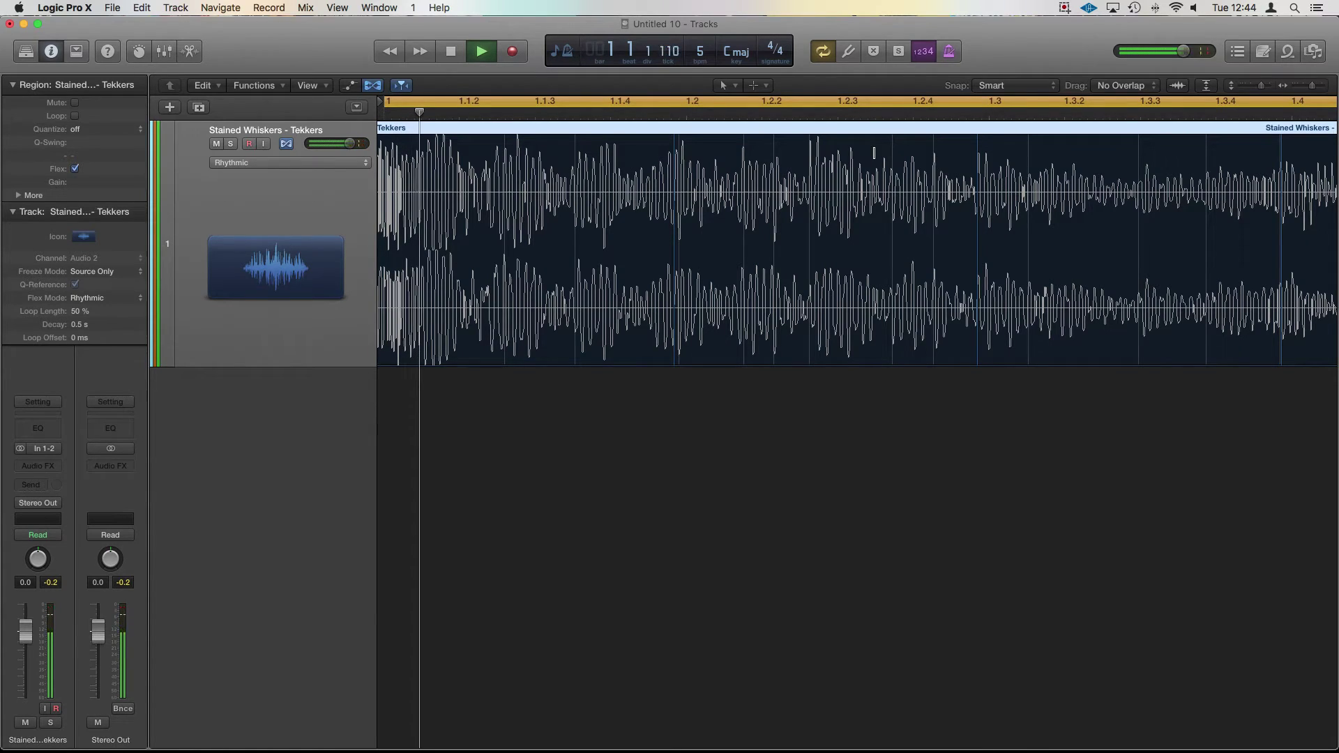
left_click(831, 102)
scroll(834, 150, "right", 5)
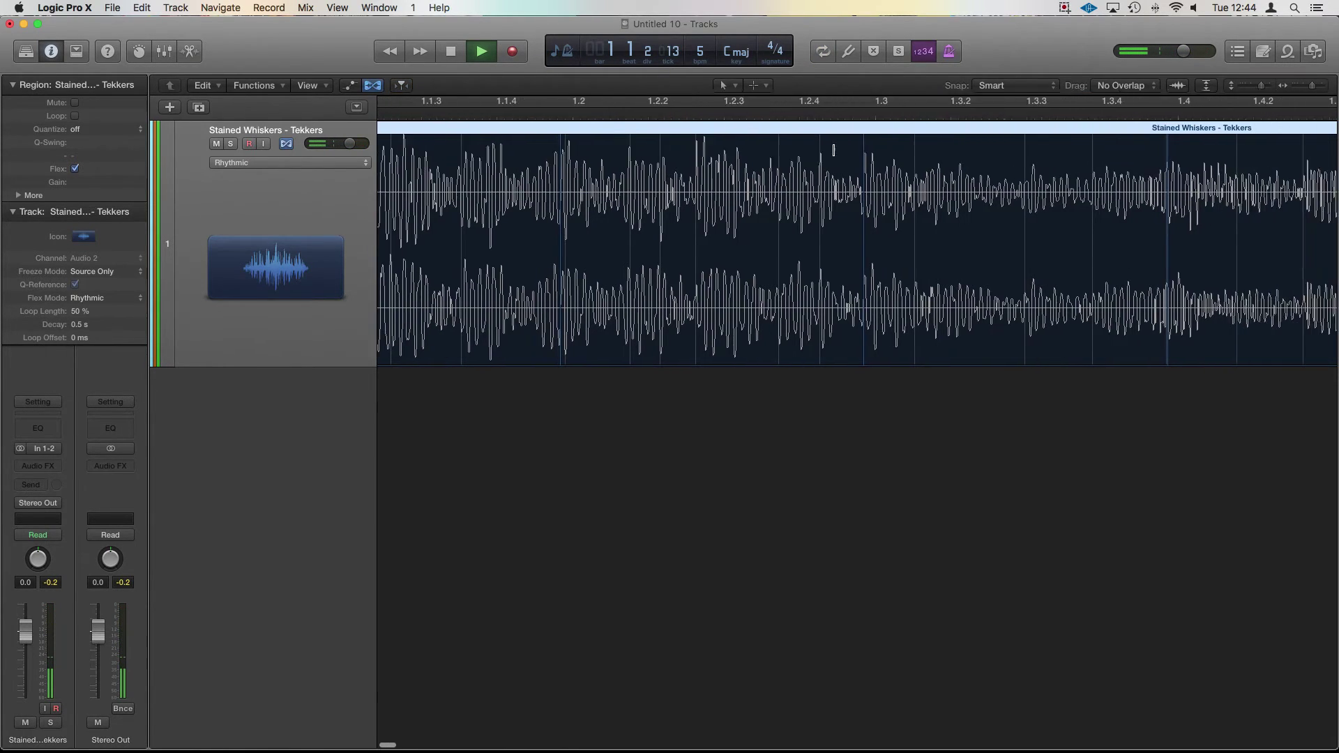
key("super+Left")
key("super+Left")
Step: Audition transients at 3.2.3, bar 4 and 4.2.3, then stop and show the whole region
scroll(833, 150, "right", 2)
left_click(812, 111)
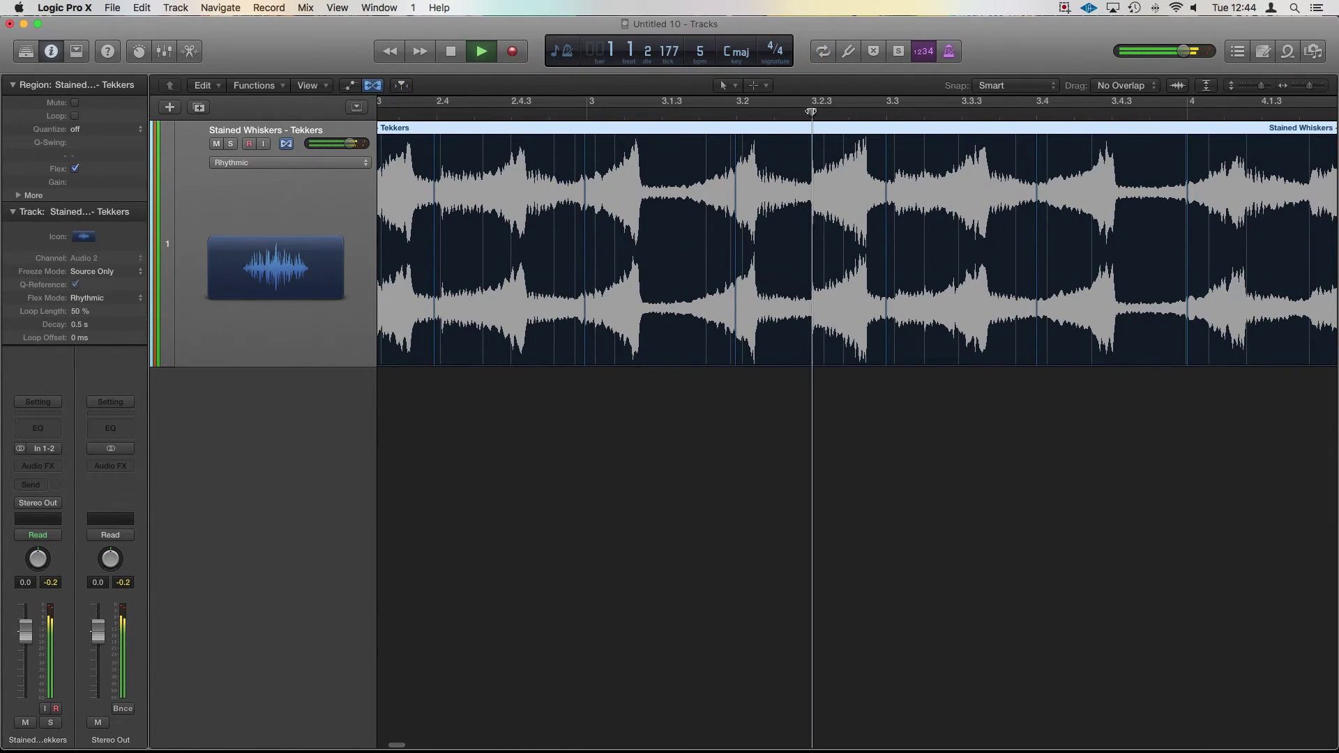
key("super+Right")
key("super+Right")
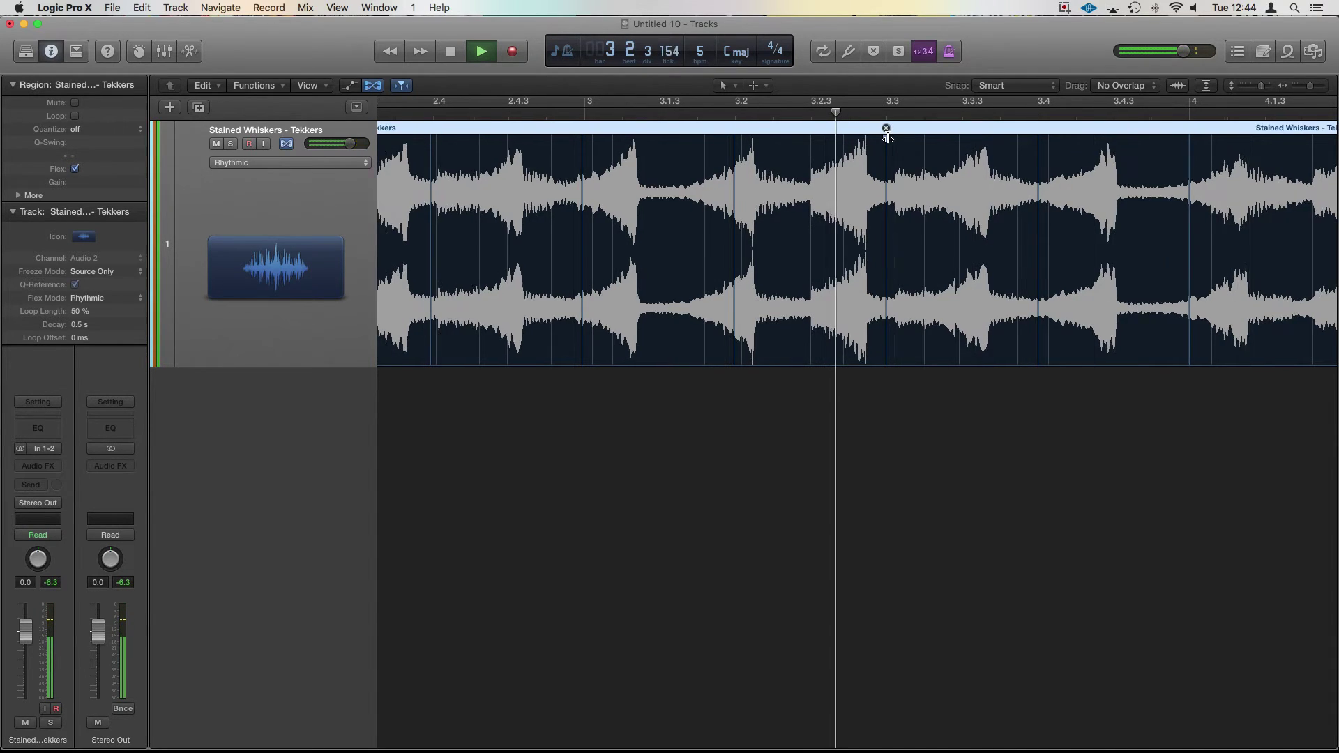
scroll(888, 137, "right", 12)
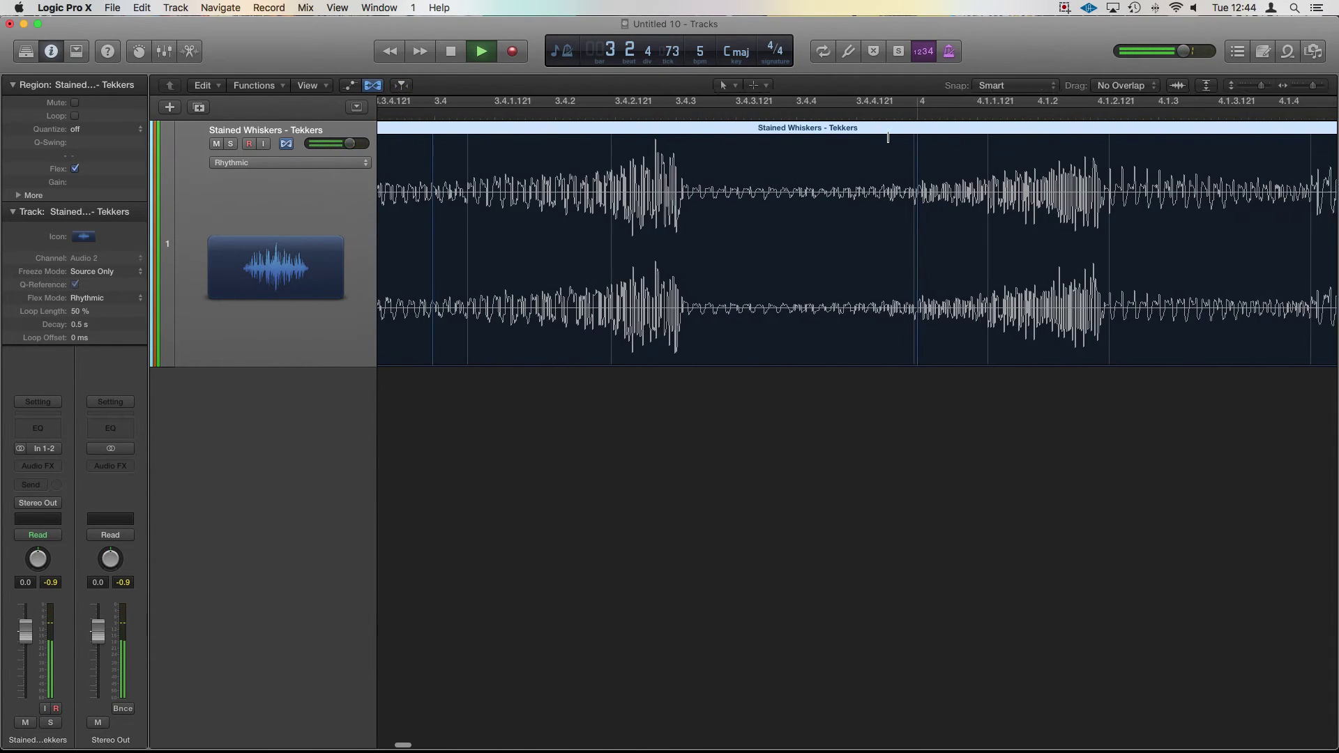
left_click(920, 113)
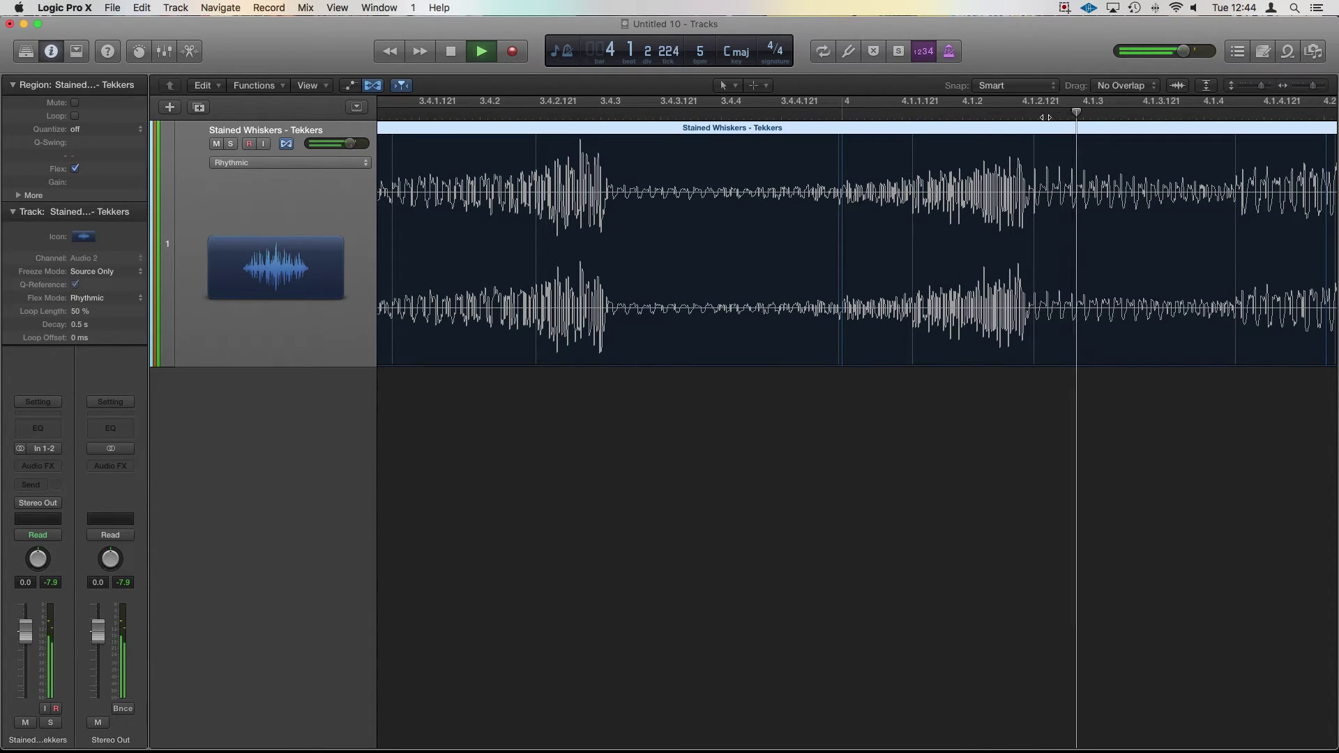
scroll(1046, 119, "right", 4)
scroll(1046, 118, "right", 4)
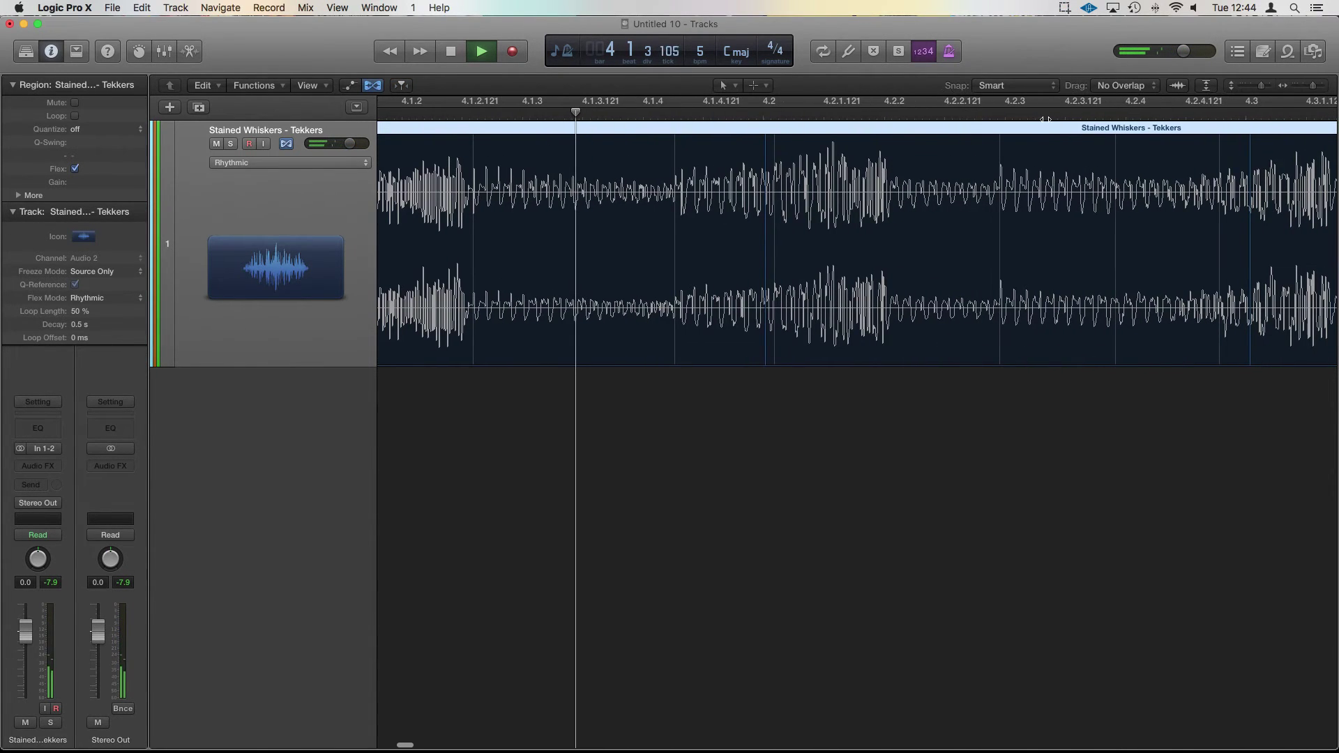
left_click(945, 116)
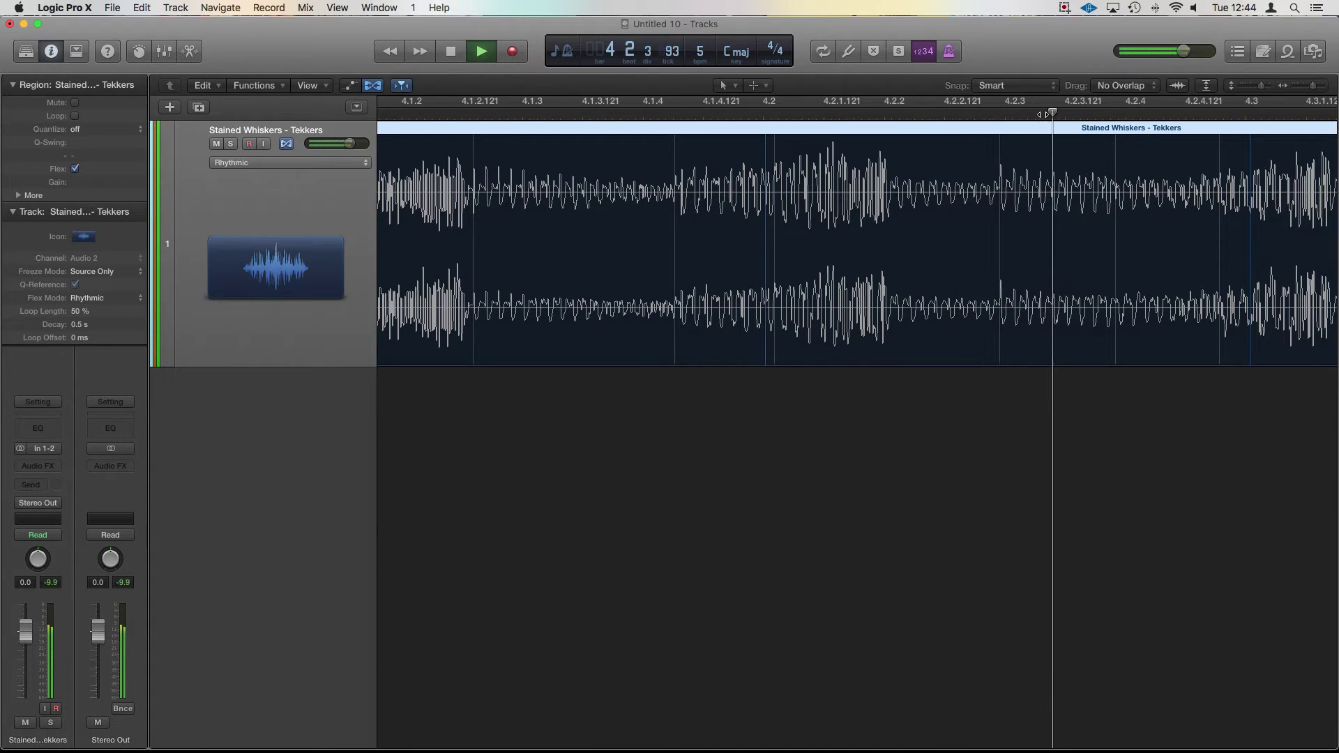
key("space")
key("z")
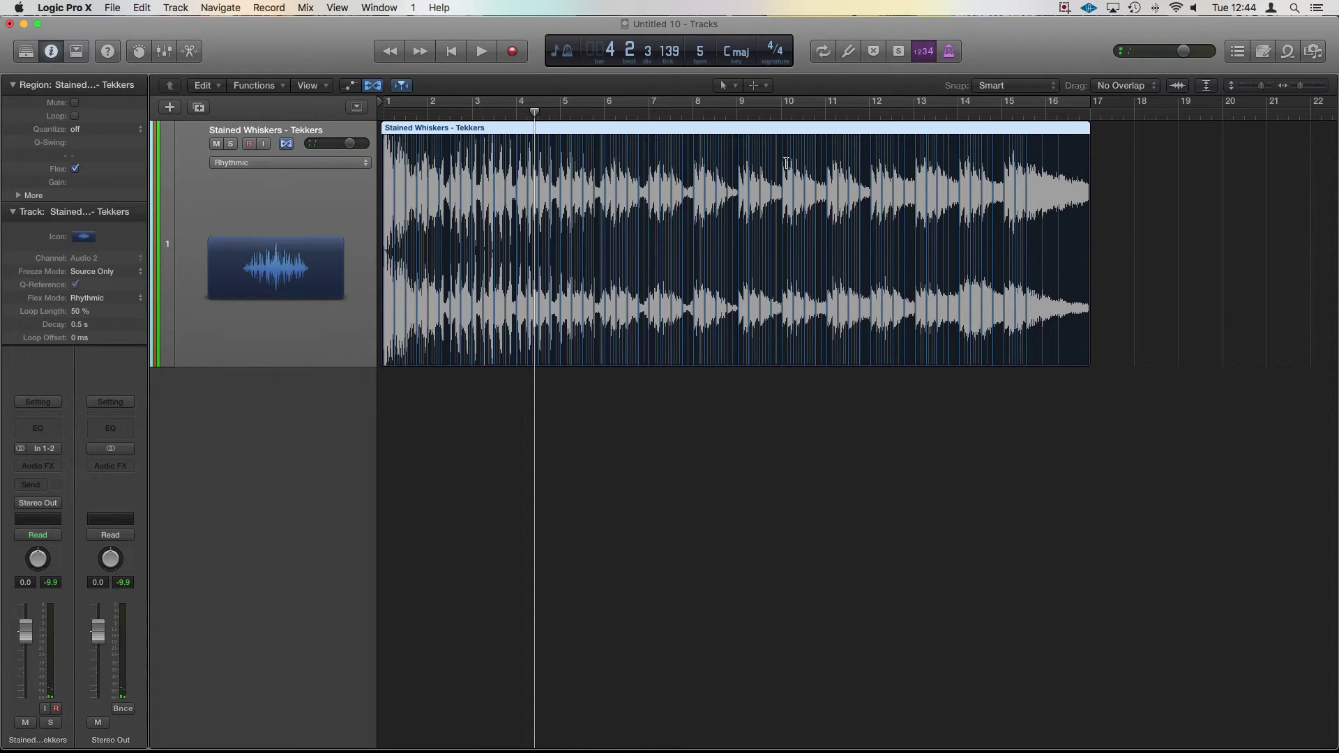
Step: Time-stretch the region to end at bar 8 and set the tempo to 87 bpm
left_click_drag(1088, 136, 693, 148)
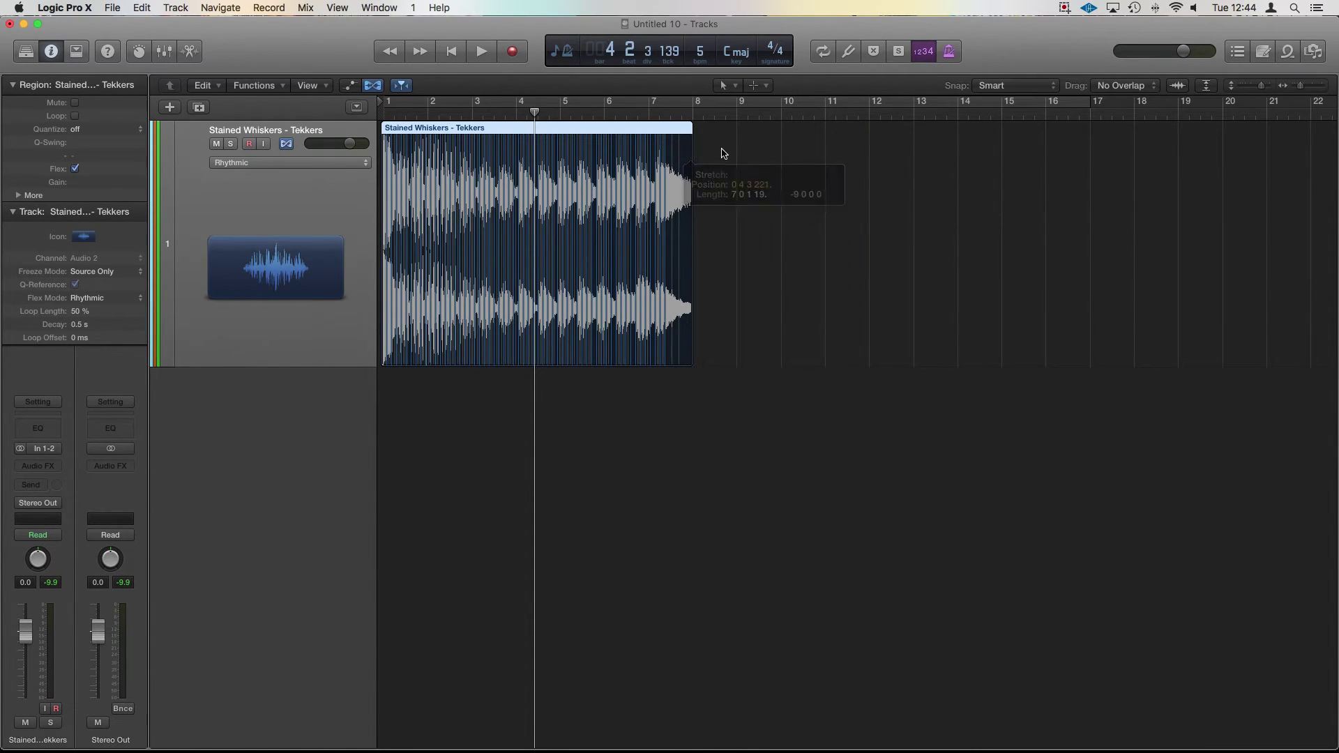
key("space")
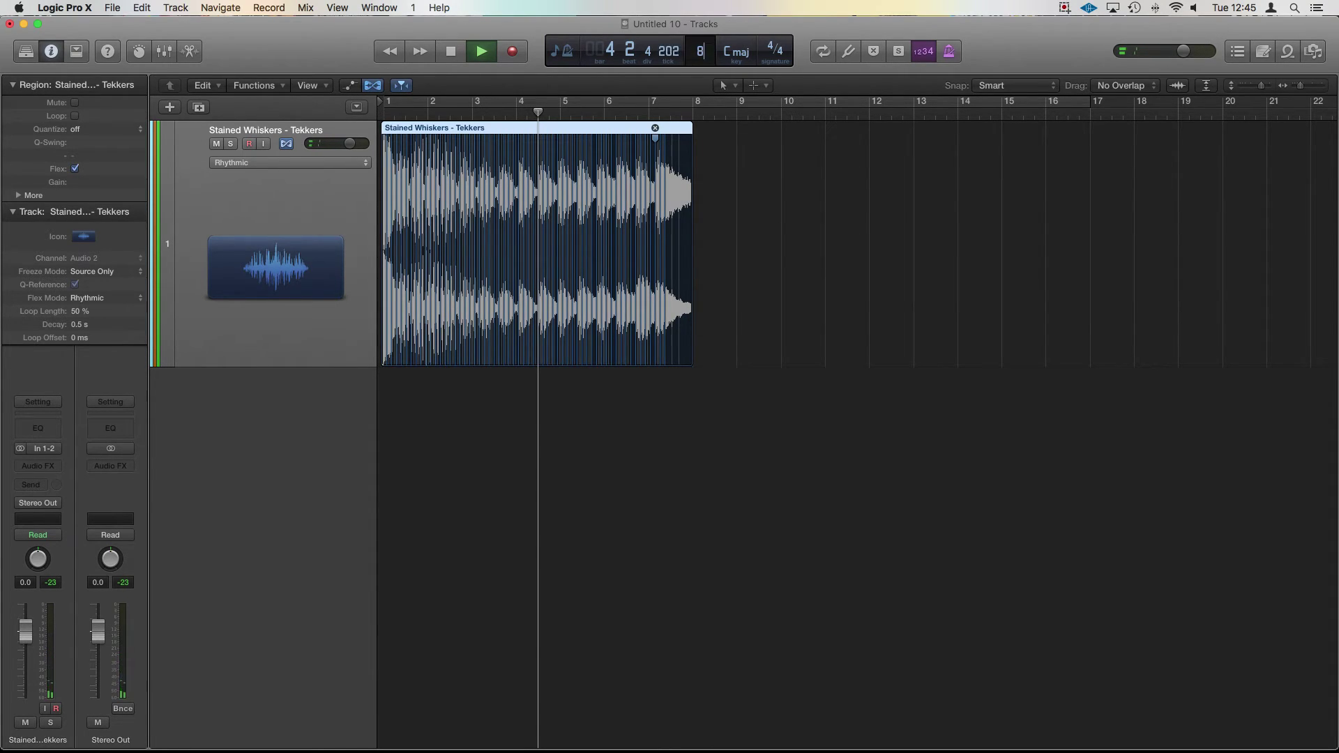
type("87")
key("Return")
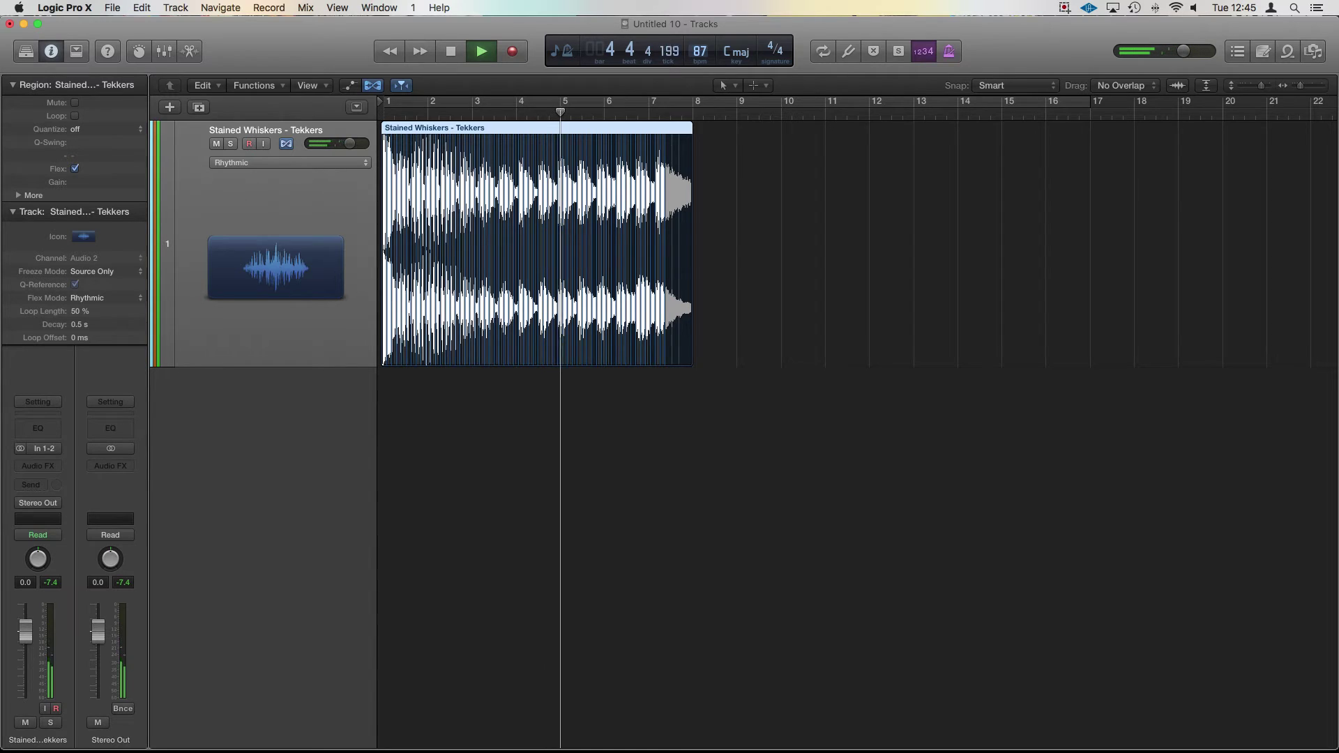
key("Return")
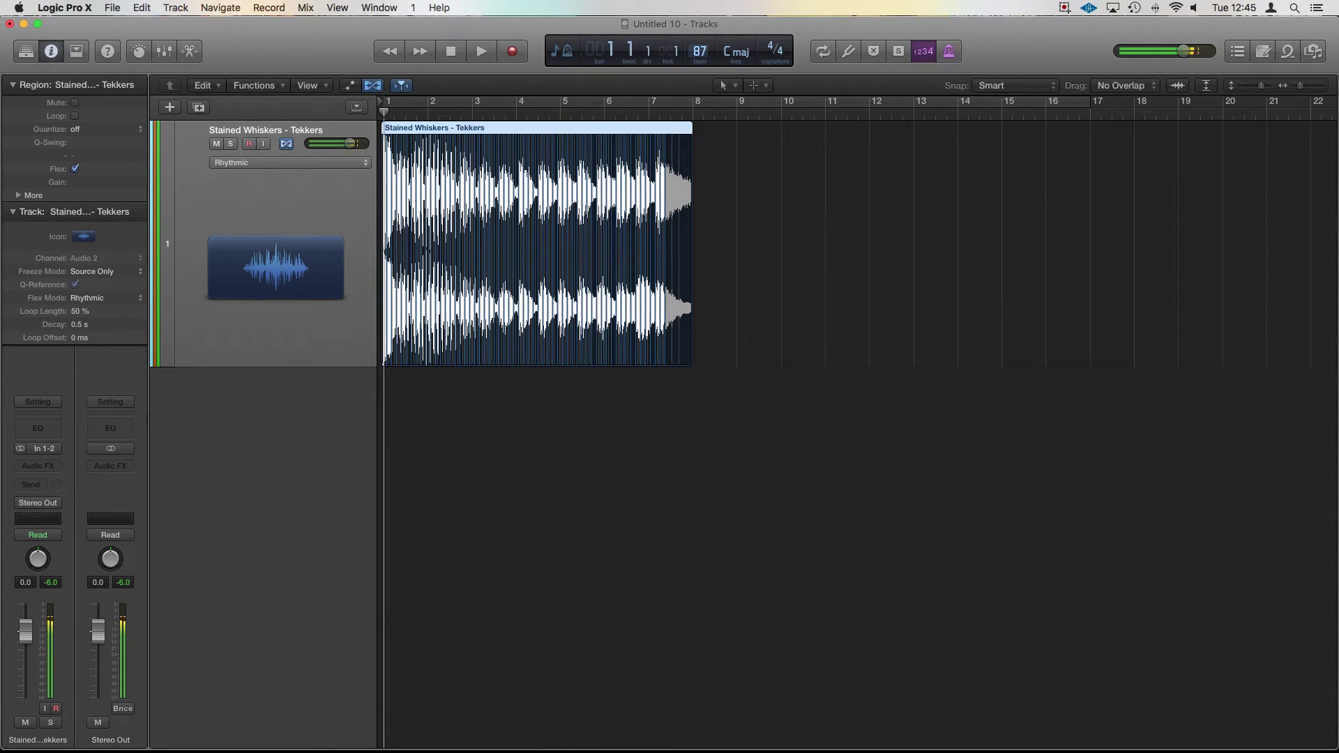
Step: Set a cycle over bars 1–8 and raise the project tempo to 123 bpm
key("super+Up")
key("super+Up")
key("super+Up")
key("super+Up")
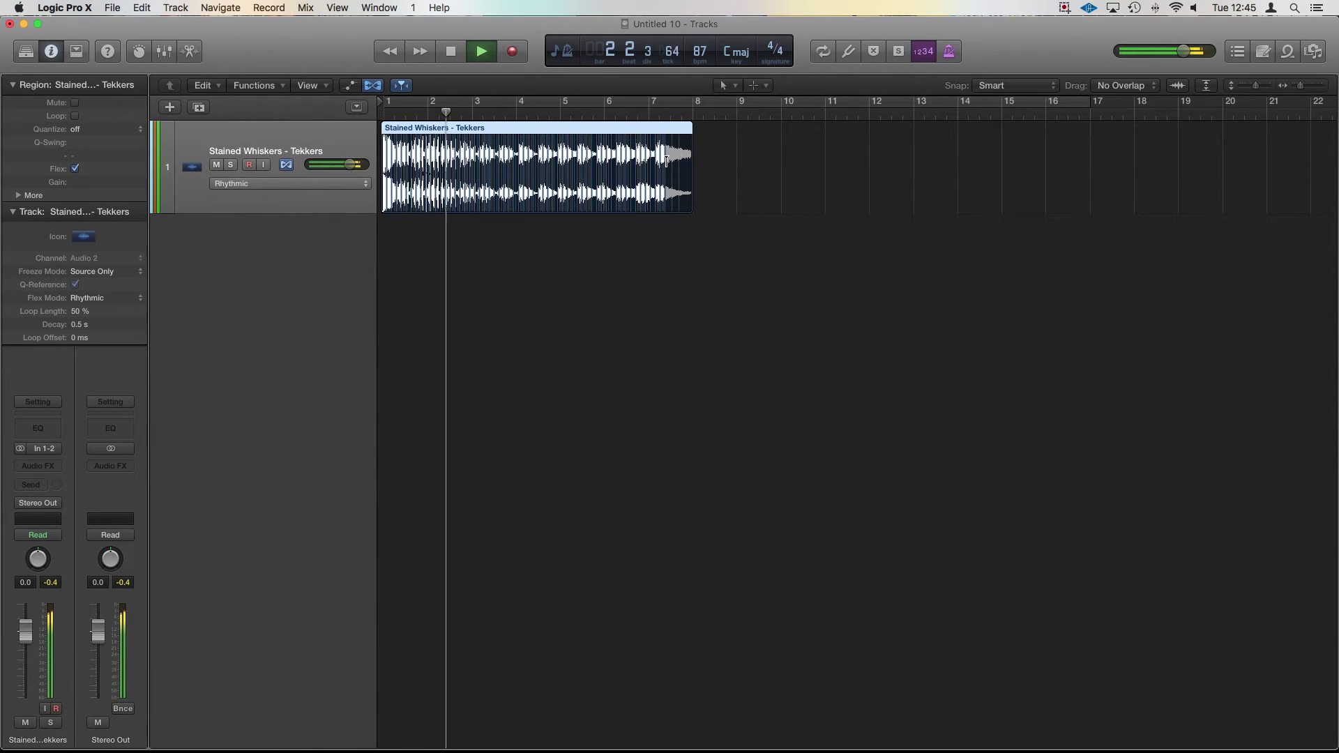
key("super+Down")
key("super+Down")
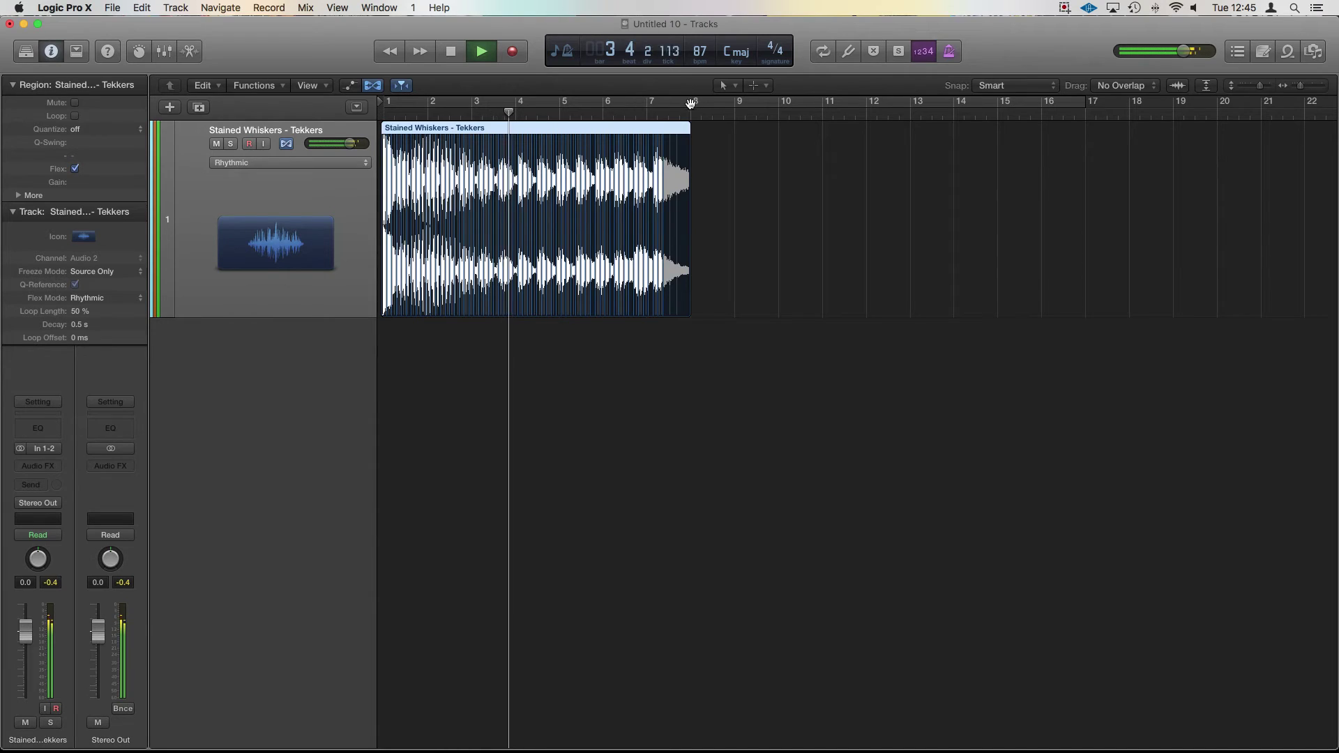
left_click_drag(698, 99, 387, 105)
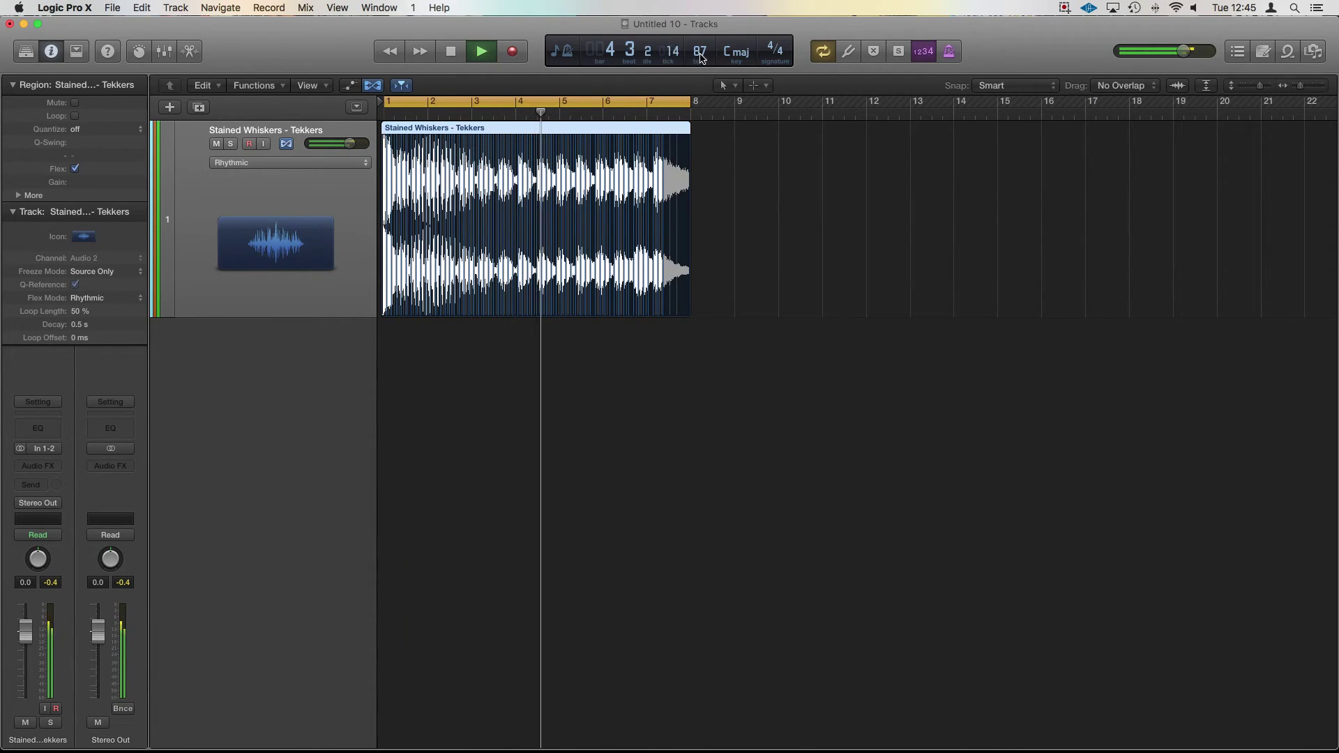
left_click_drag(700, 54, 701, 11)
Step: Play the 7-bar region from bar 1 at 123 bpm, then stop near bar 3
key("Return")
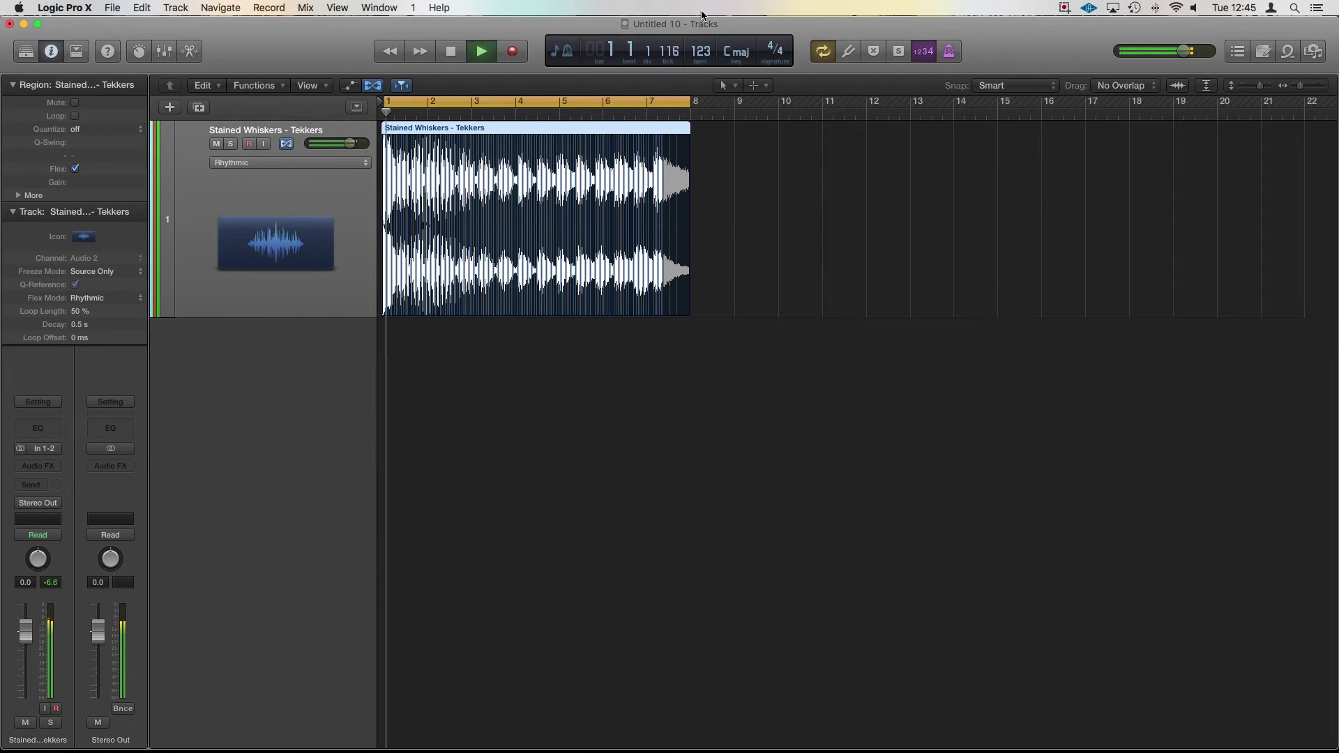
key("super+Right")
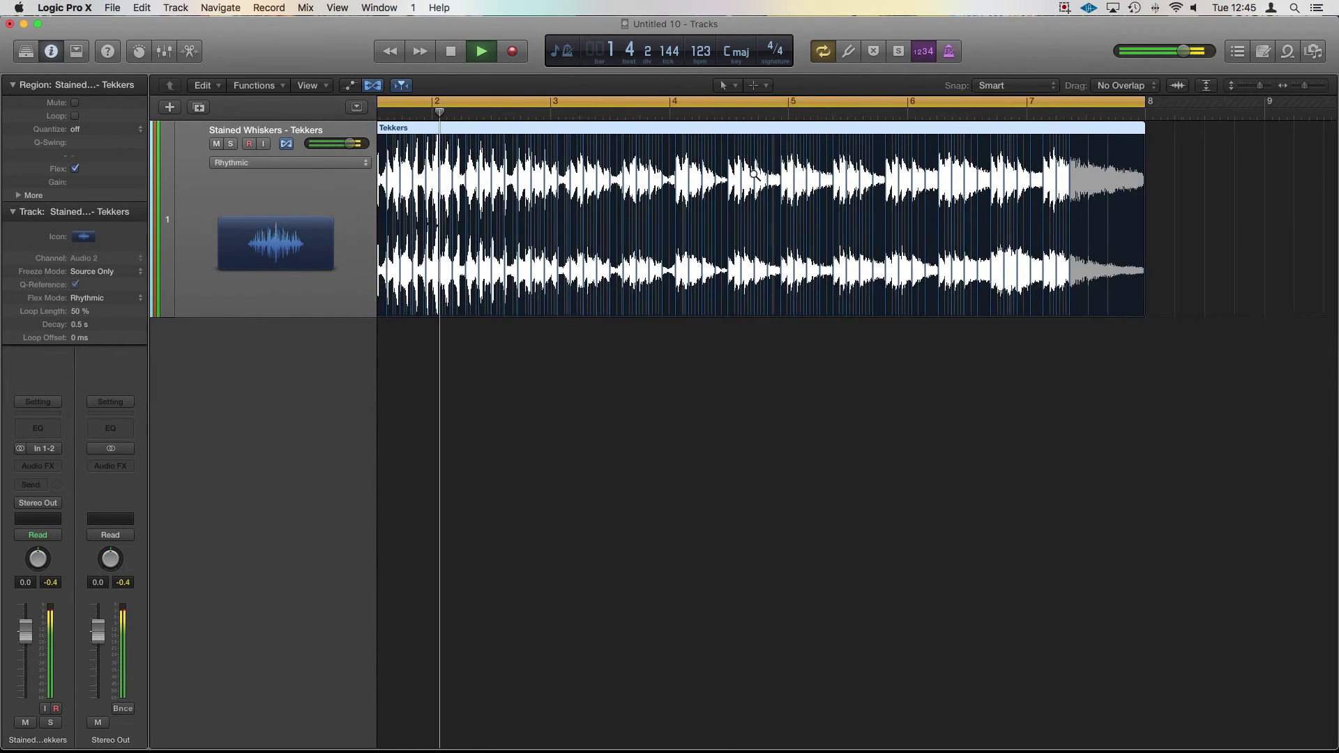
key("super+Up")
key("super+Left")
key("super+Left")
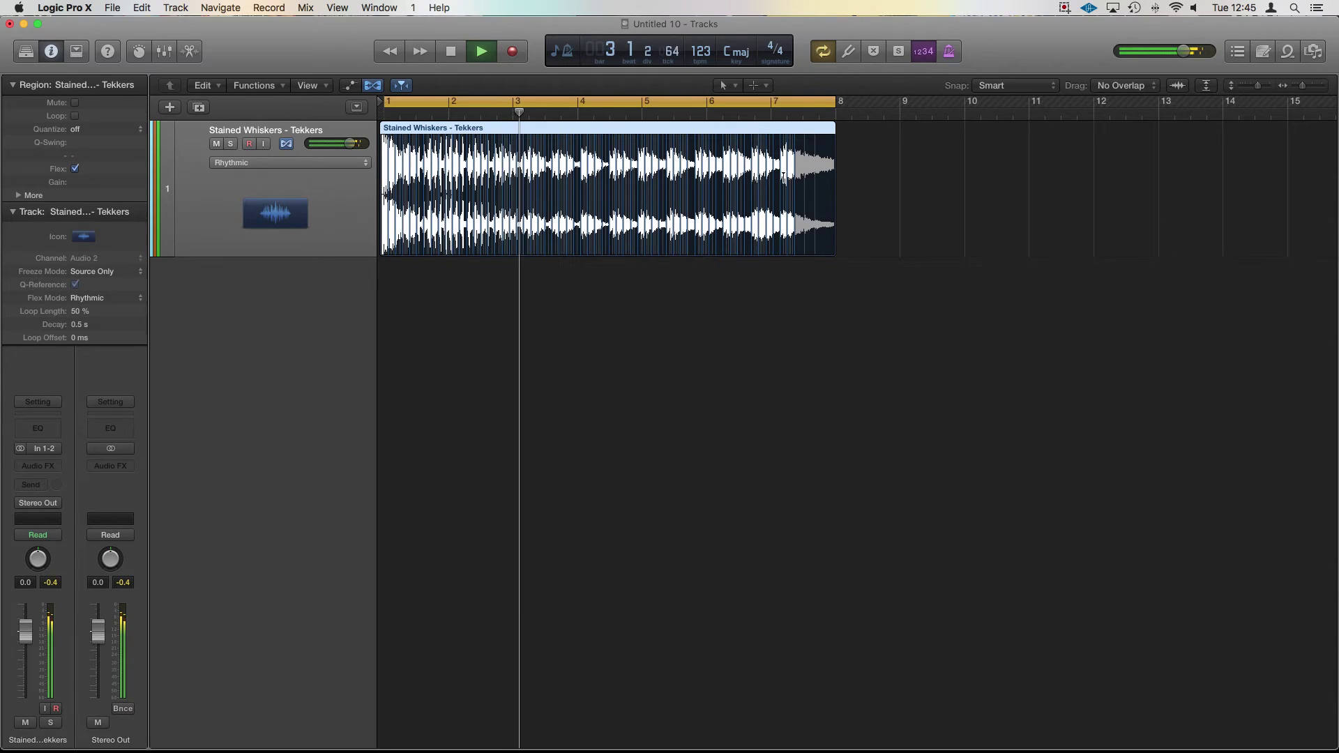
key("space")
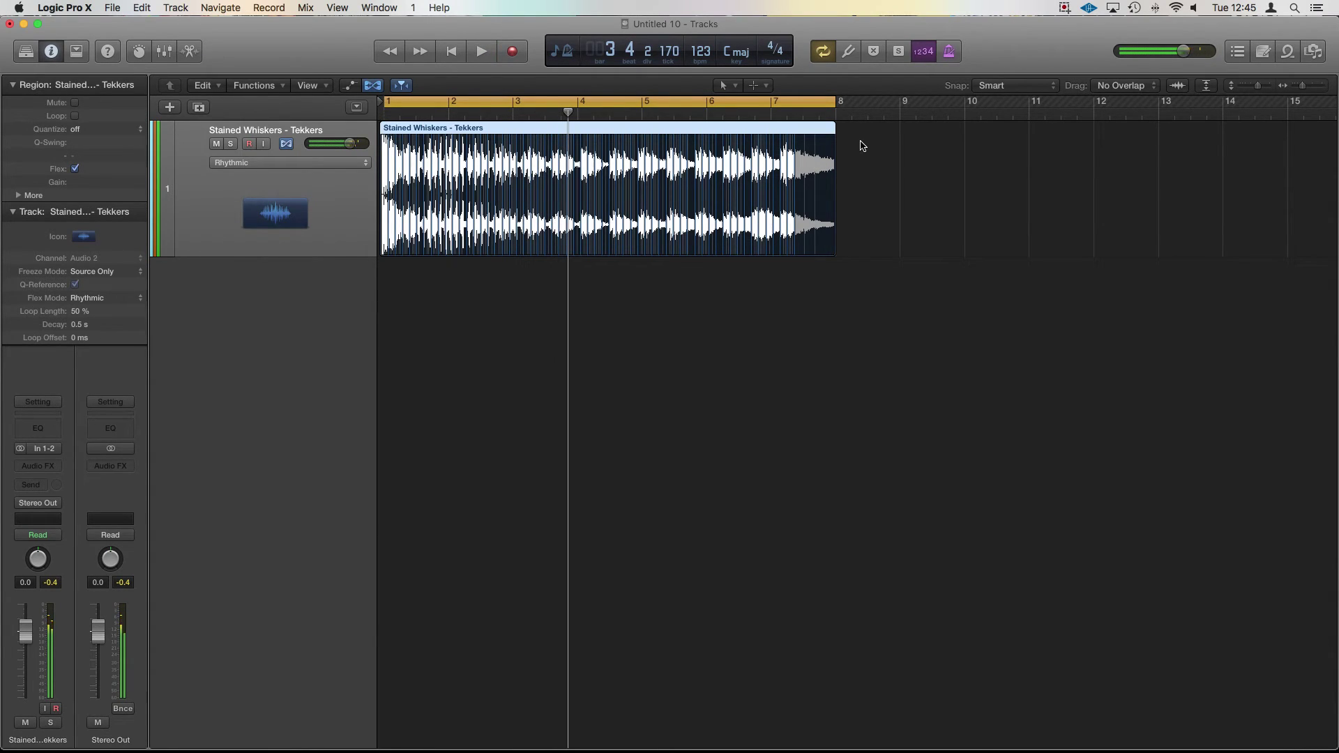